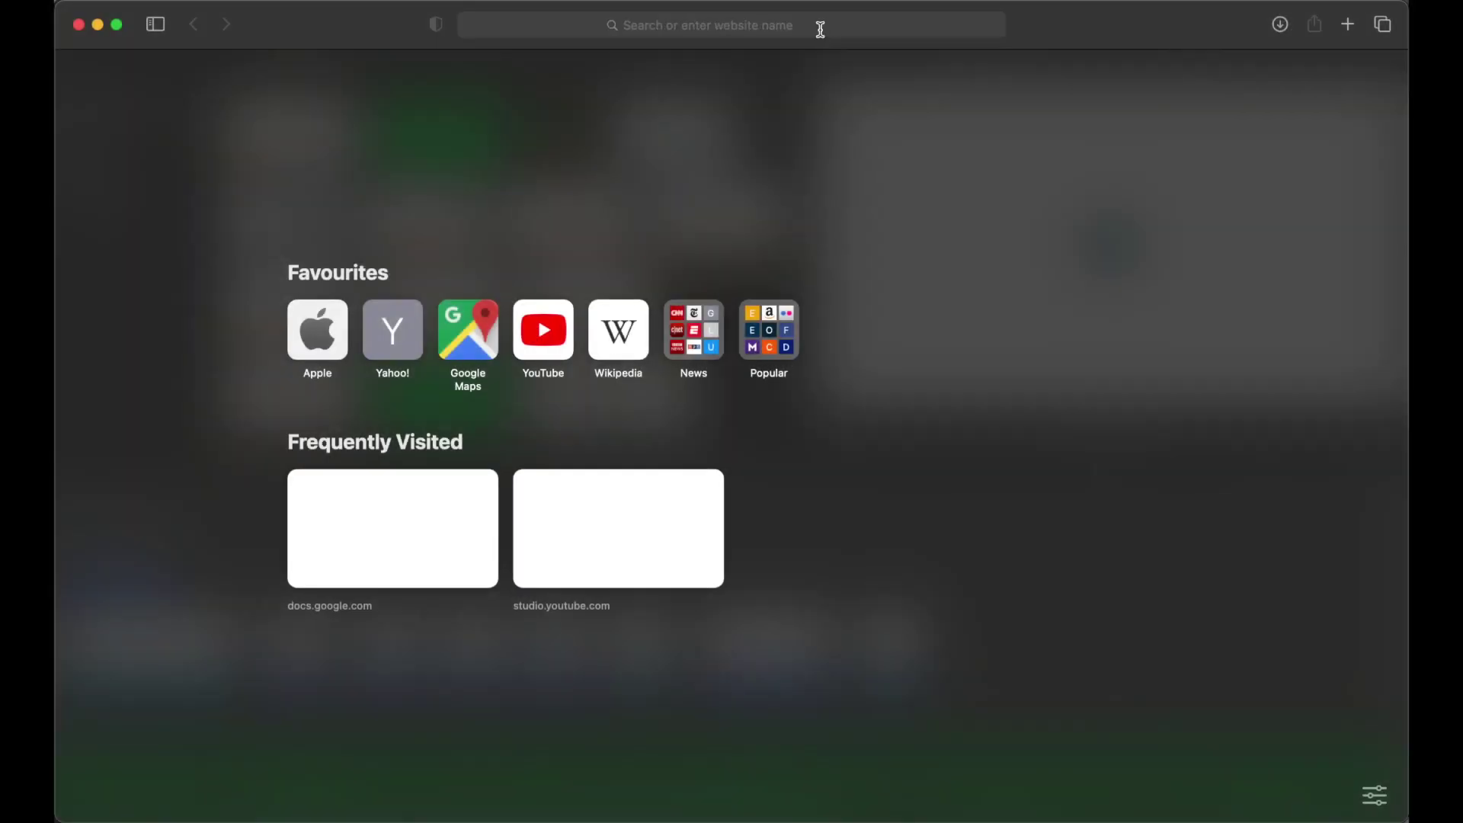
Go to cloud.lxnavigation.com and open the registration form
left_click(820, 26)
type("cloud.lxnavig")
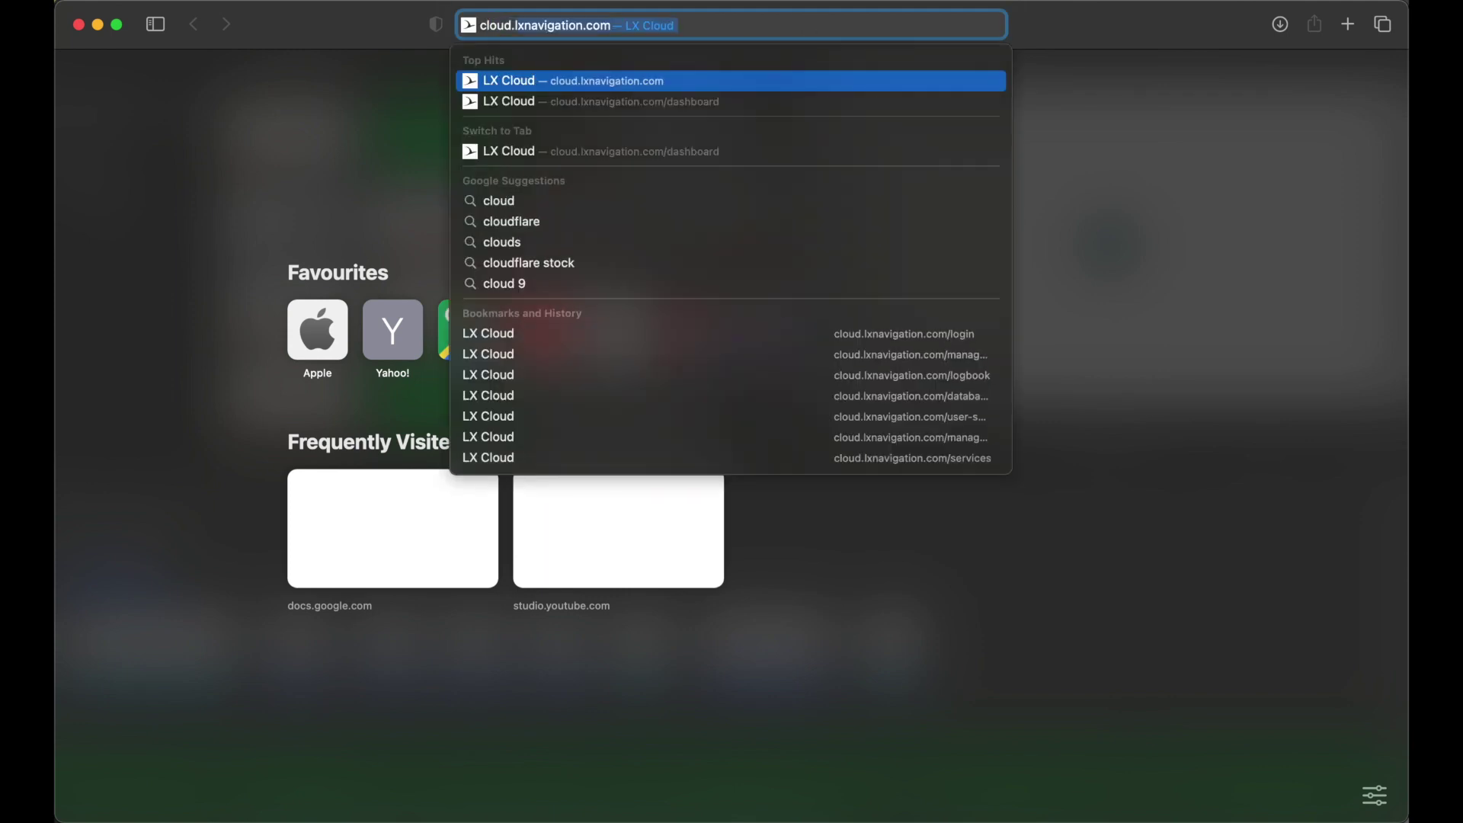
type("ation.com")
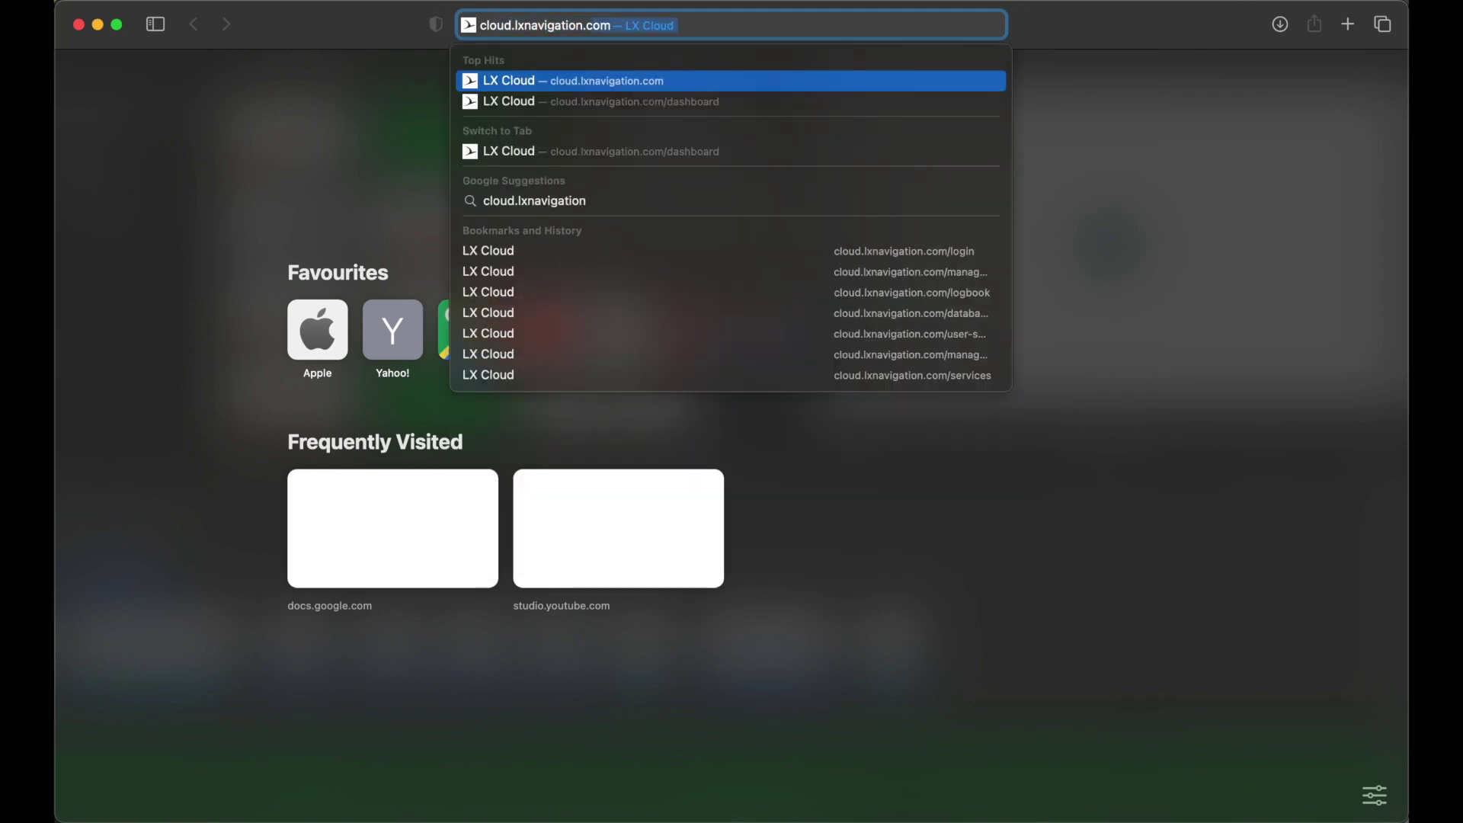
key("Return")
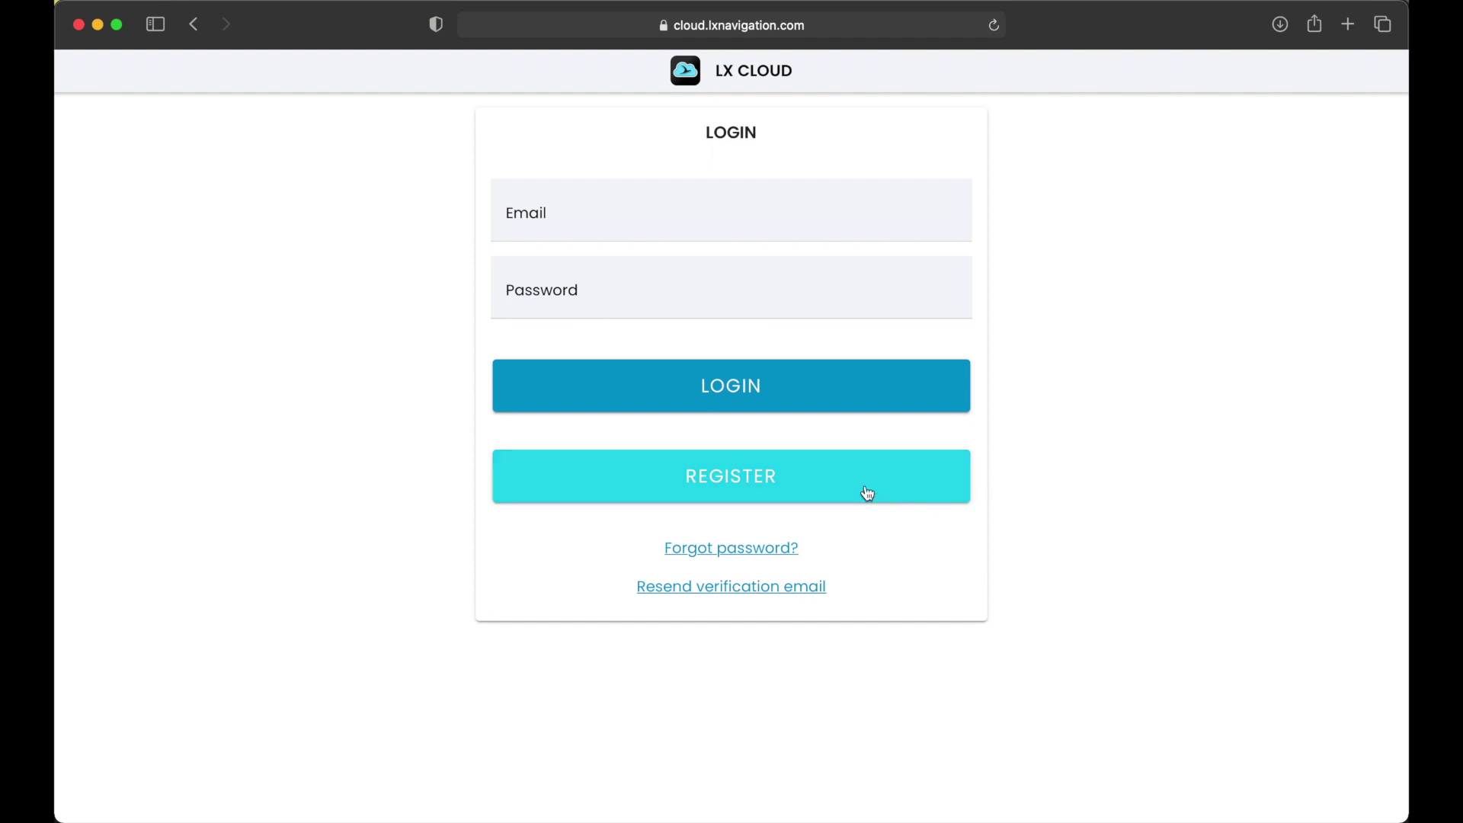
left_click(727, 473)
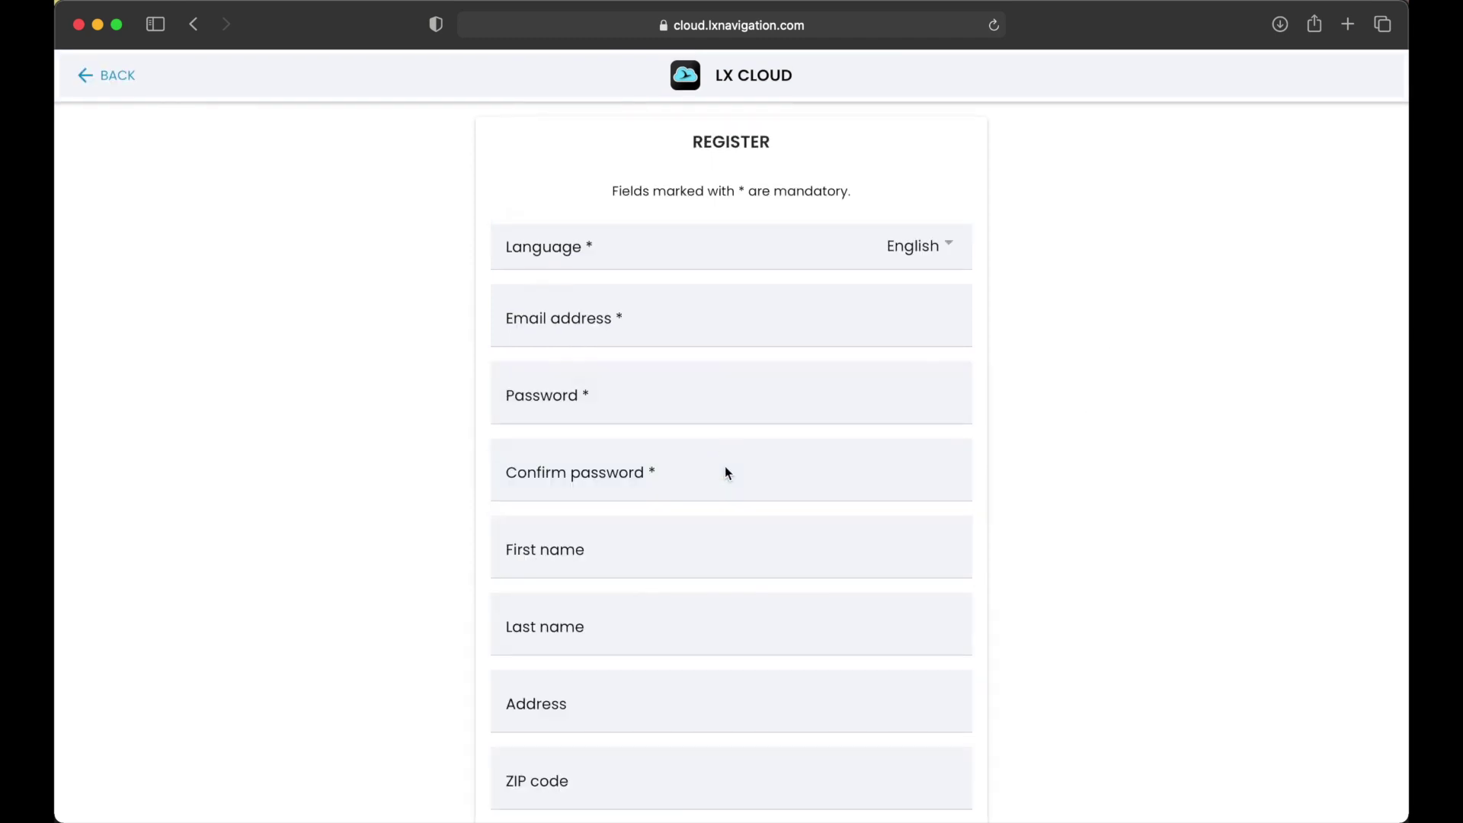
Enter the account e-mail address and the password, confirming it in the second field
left_click(680, 335)
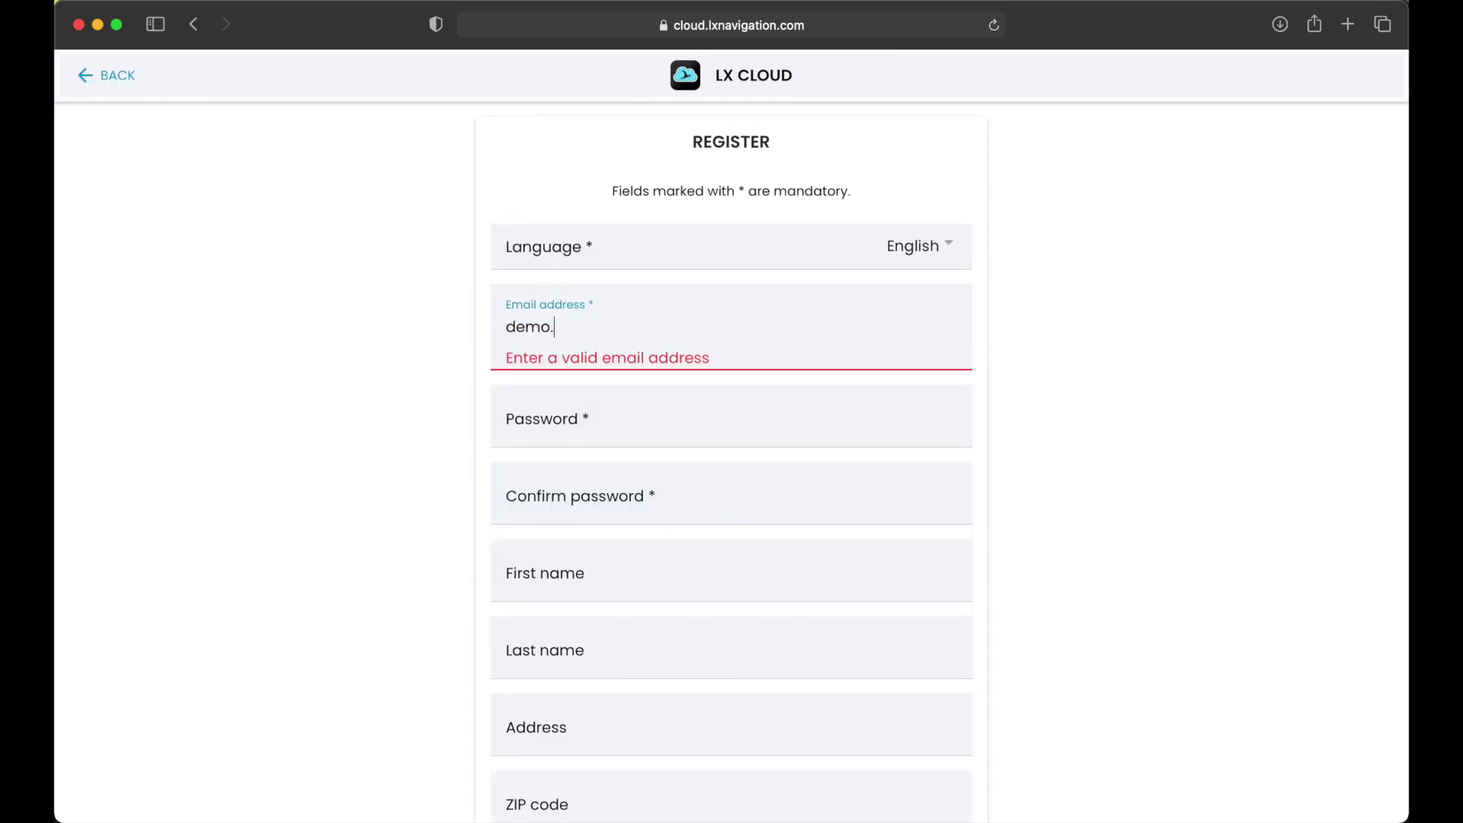
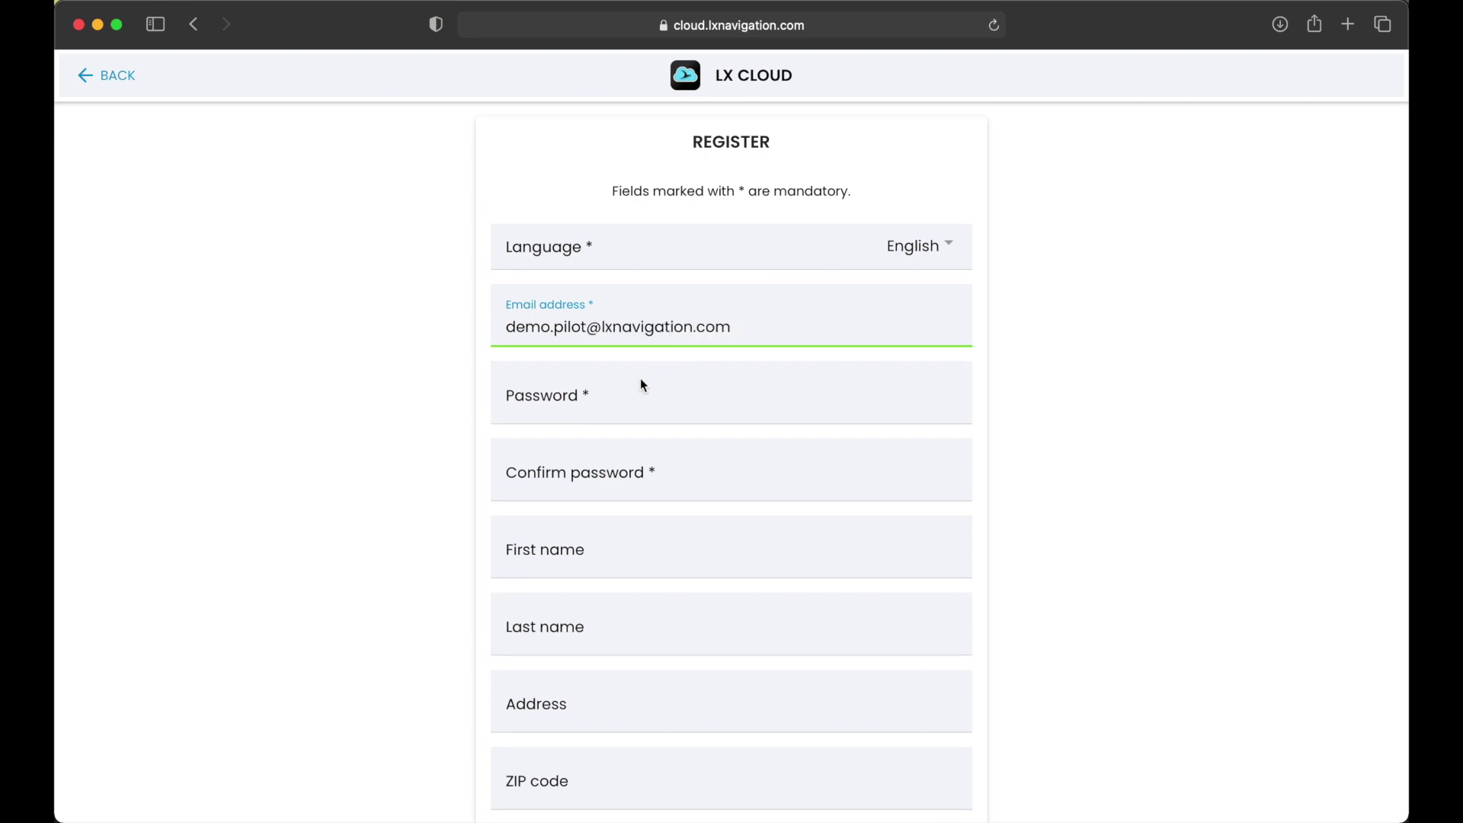
left_click(640, 381)
type("••••••••")
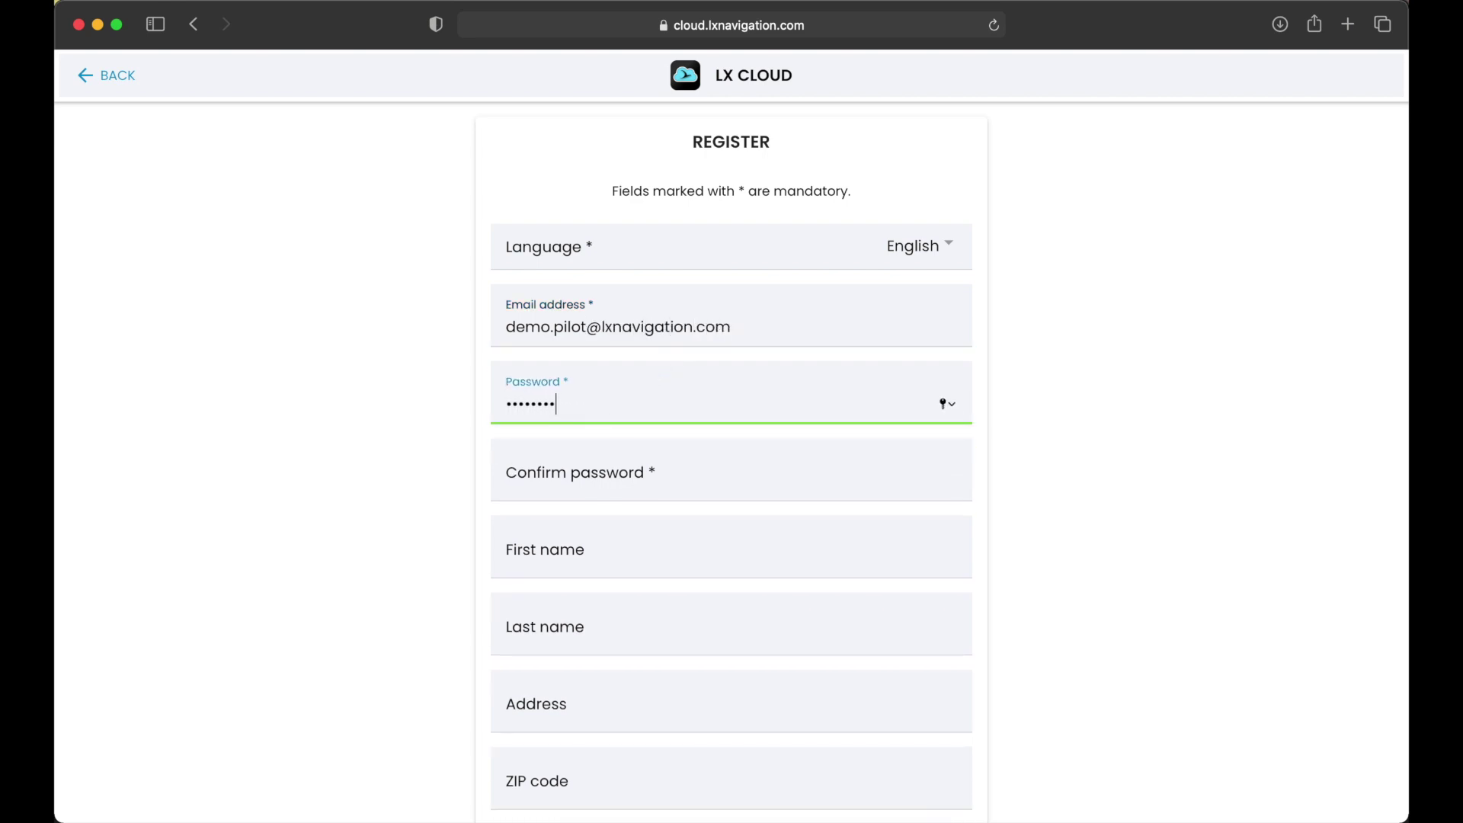
key("Tab")
type("••••••")
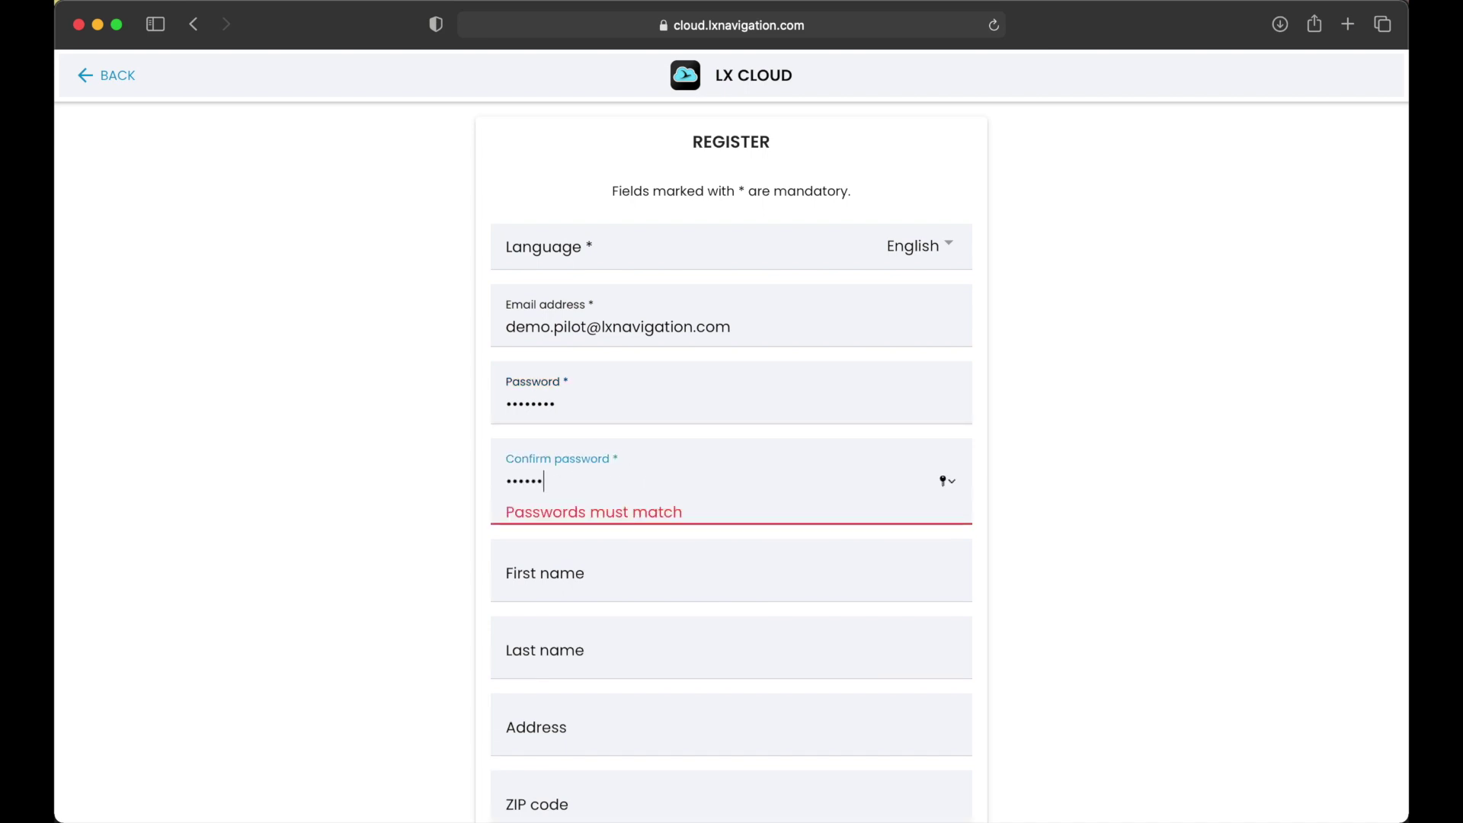
type("••")
Fill in the first name, last name, street address, ZIP code and city
left_click(548, 561)
type("Demo")
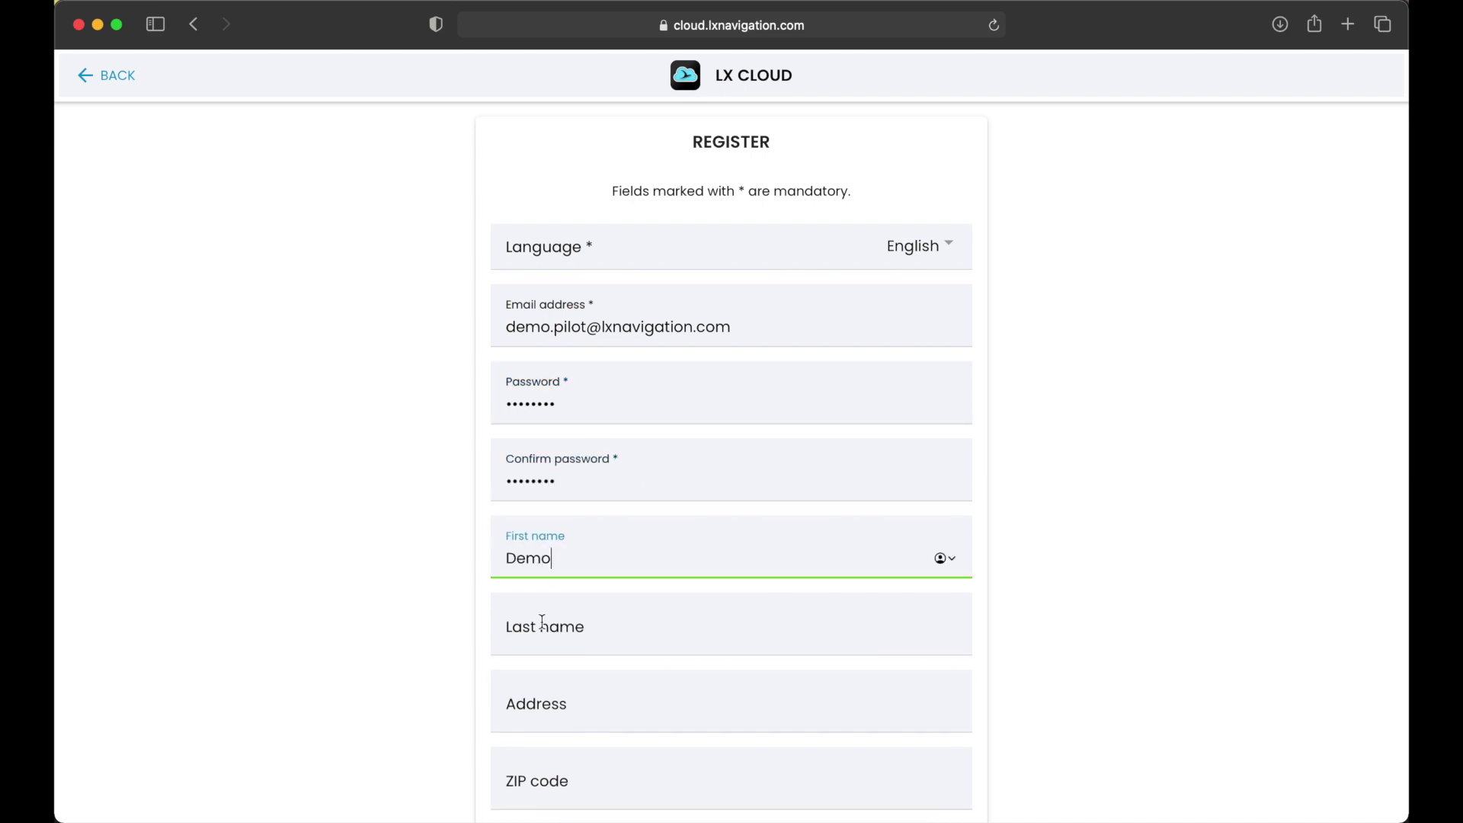
left_click(541, 622)
type("Pilot")
scroll(543, 647, "down", 2)
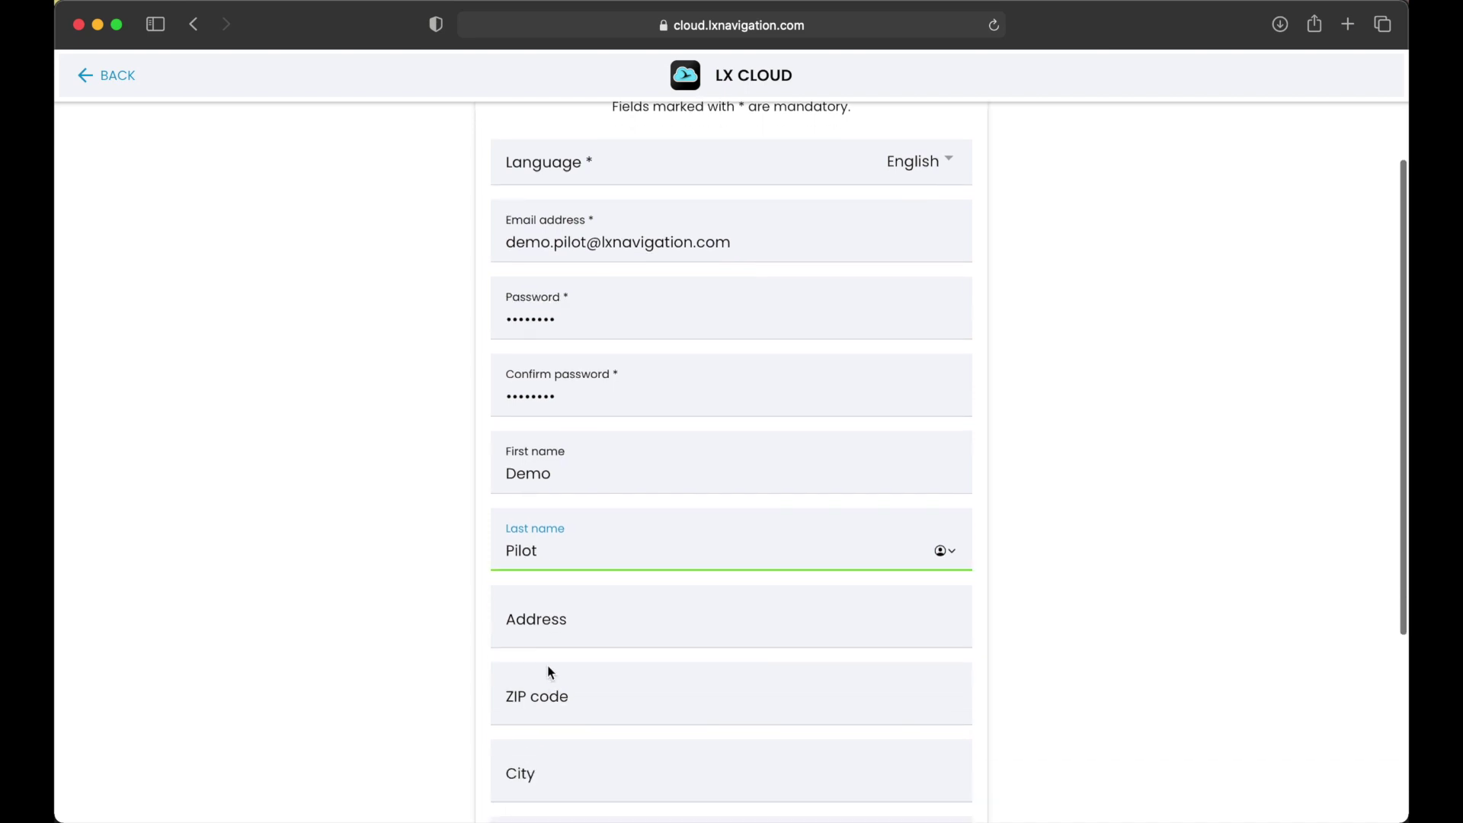
left_click(546, 630)
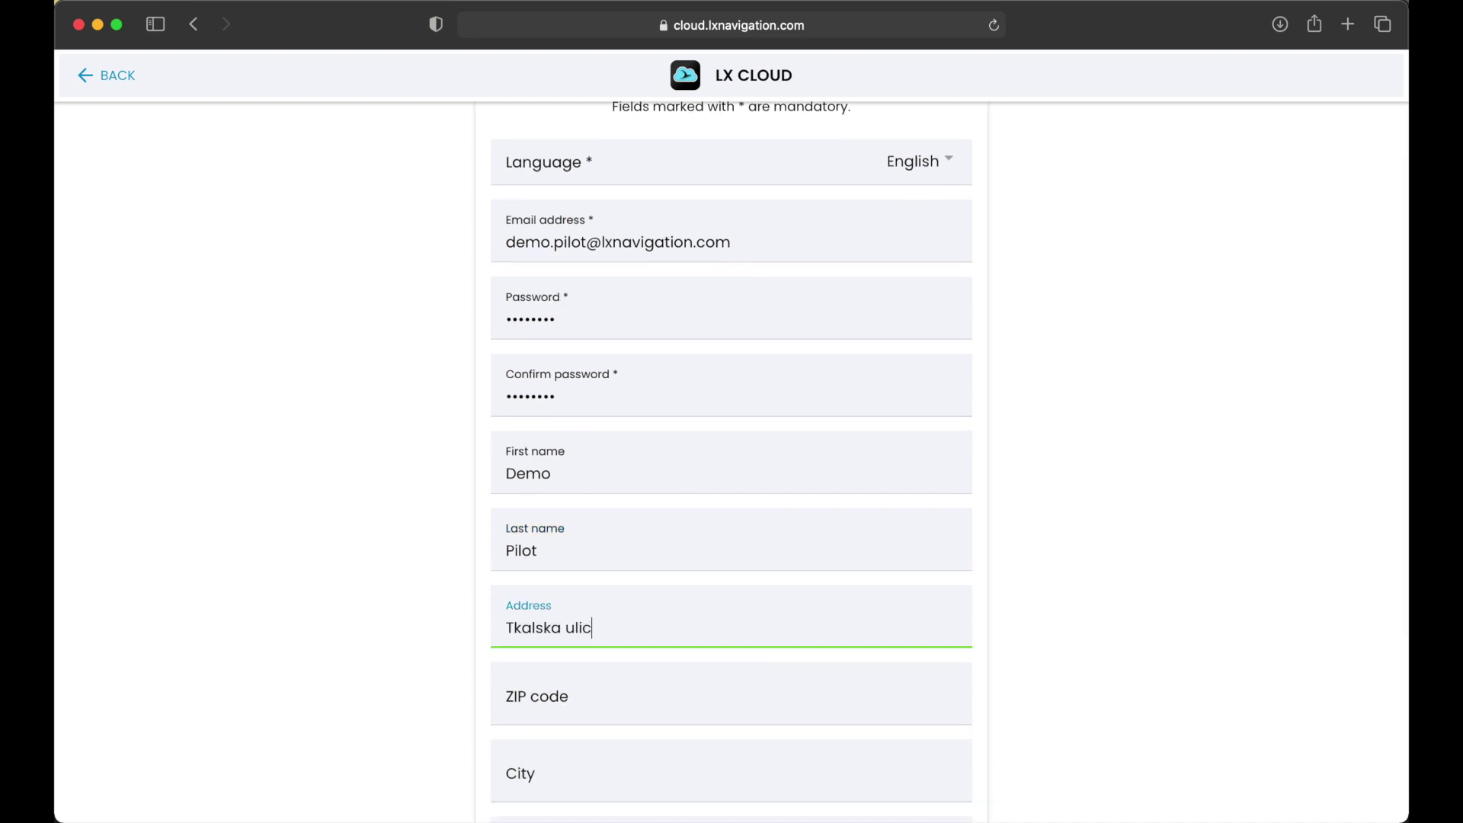
left_click(533, 696)
type("3000")
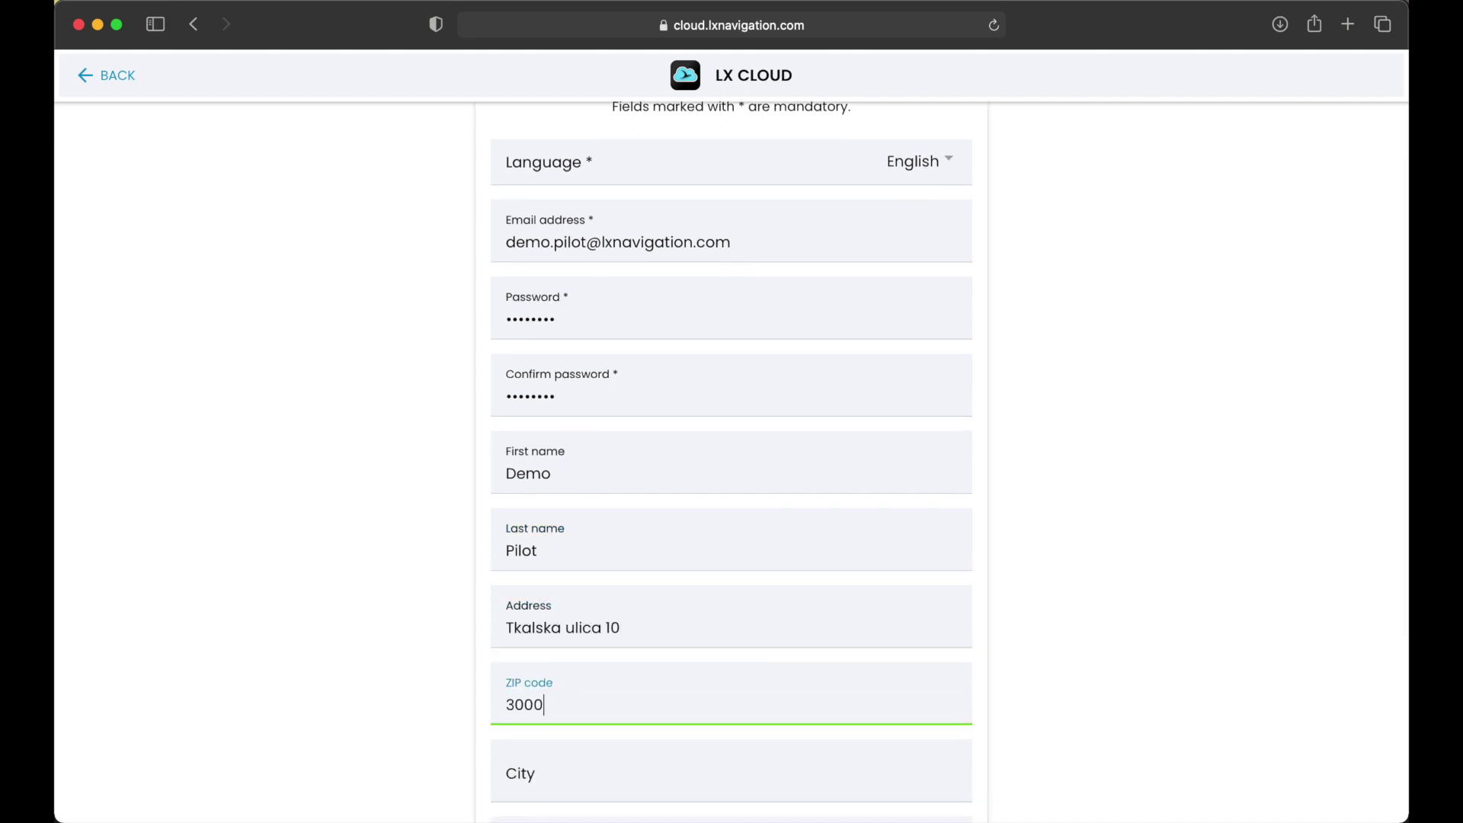
scroll(559, 695, "down", 4)
left_click(552, 606)
type("Celje")
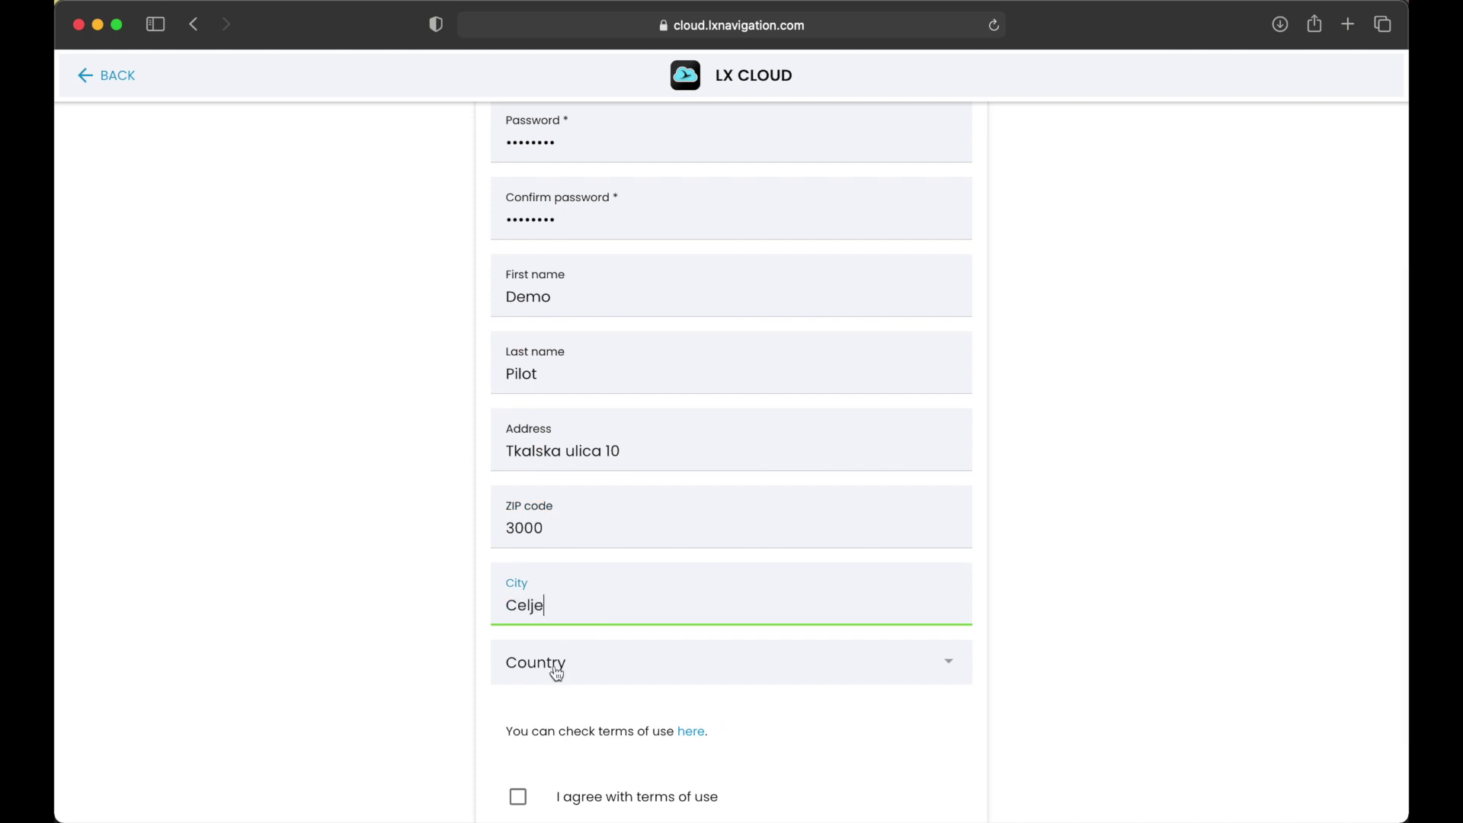
Choose Slovenia as the country, accept the terms of use and submit the registration
left_click(557, 674)
scroll(686, 495, "down", 20)
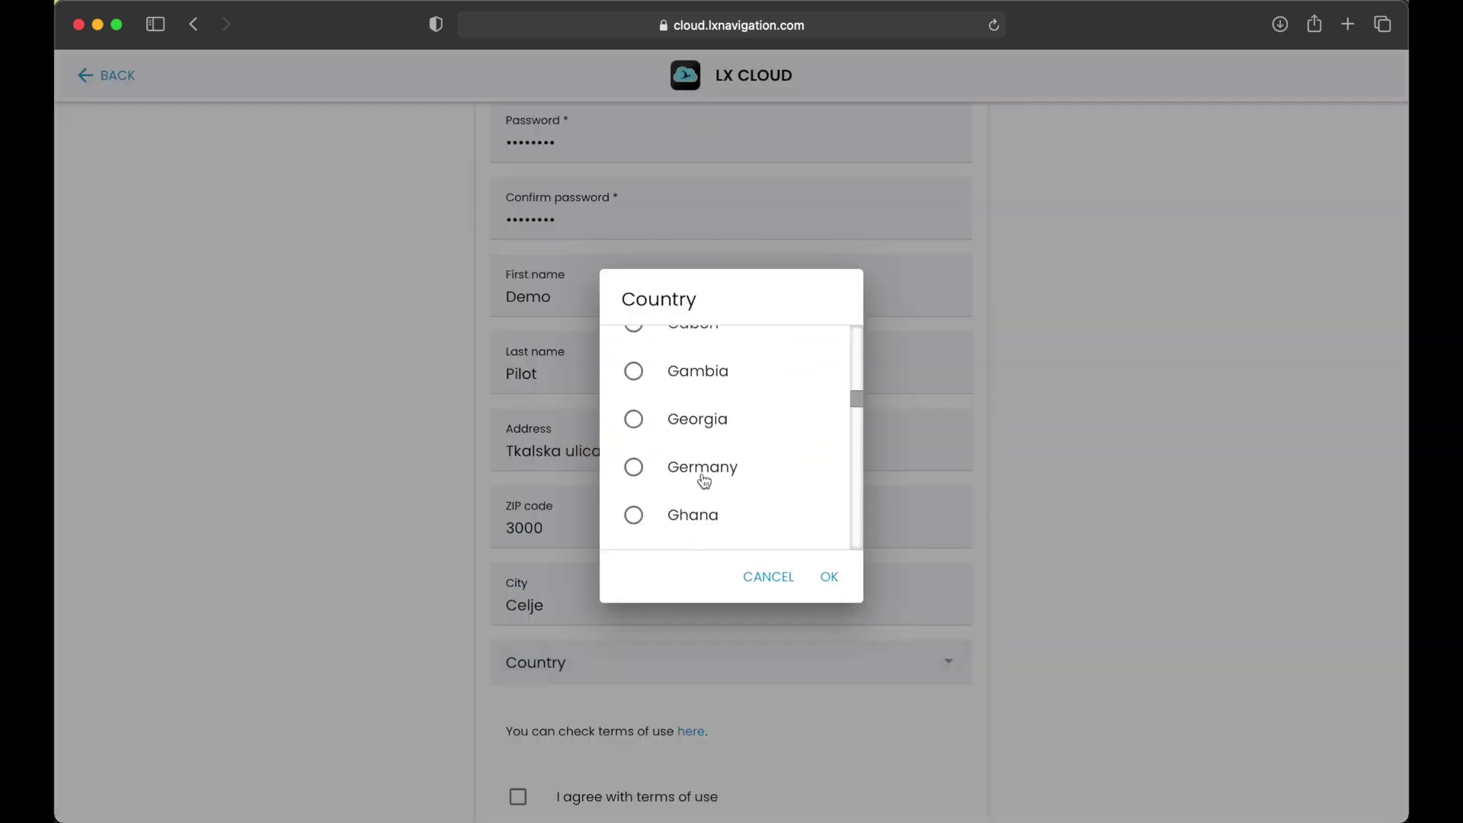
scroll(704, 480, "down", 20)
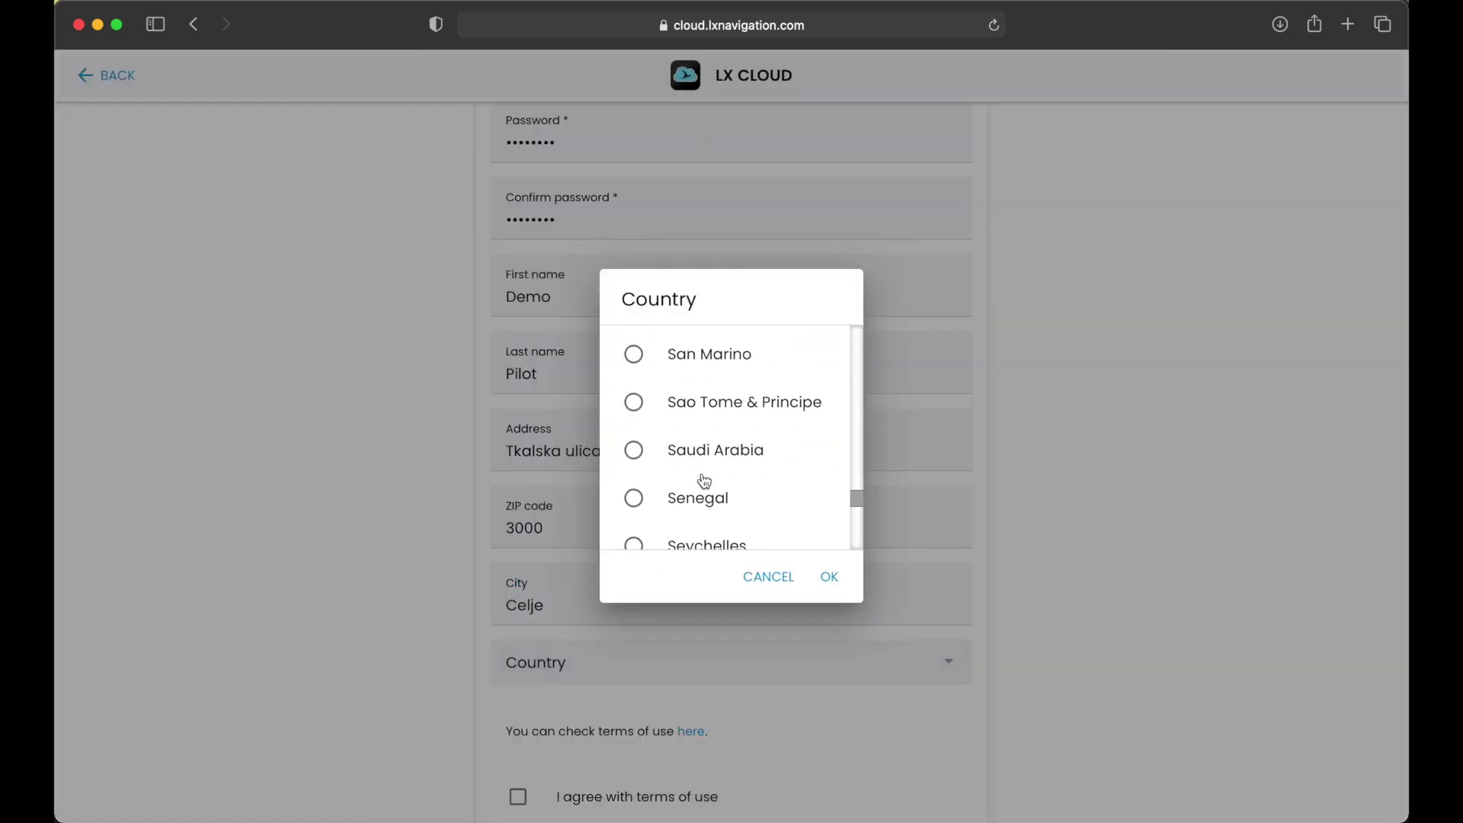
scroll(704, 480, "up", 2)
scroll(702, 484, "down", 5)
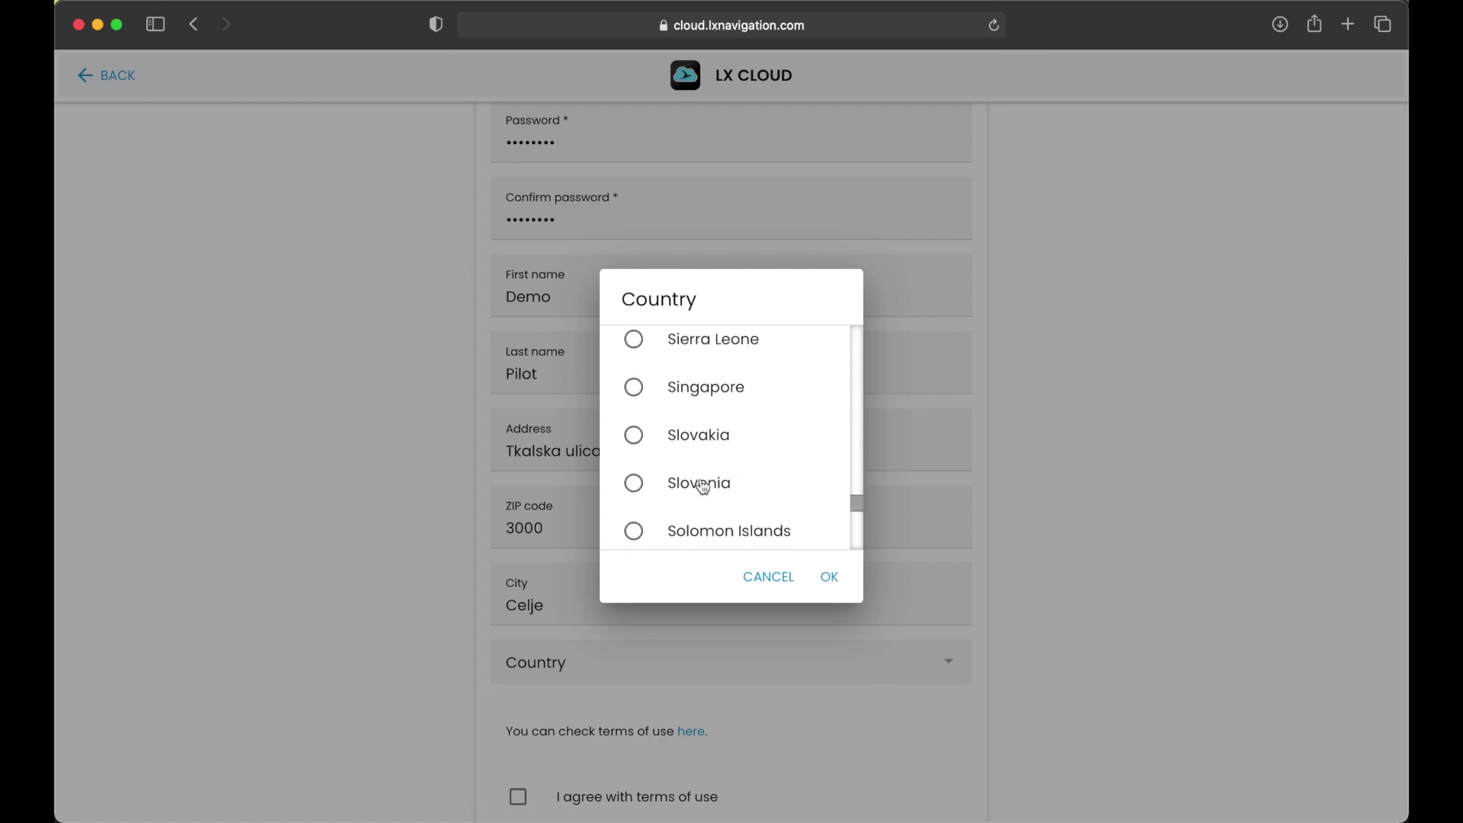
left_click(703, 485)
left_click(829, 577)
scroll(1016, 553, "down", 3)
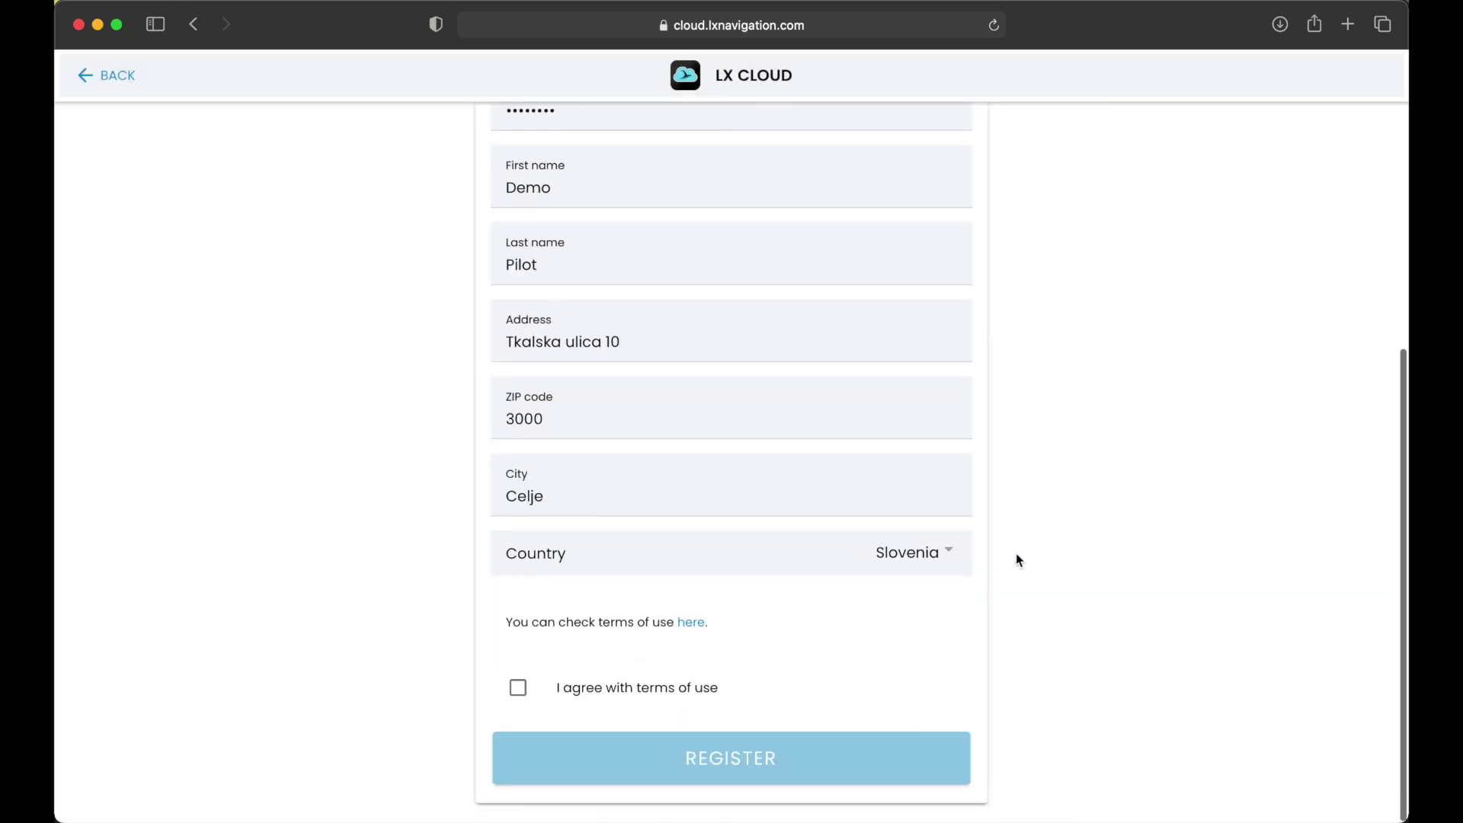
left_click(681, 692)
left_click(707, 769)
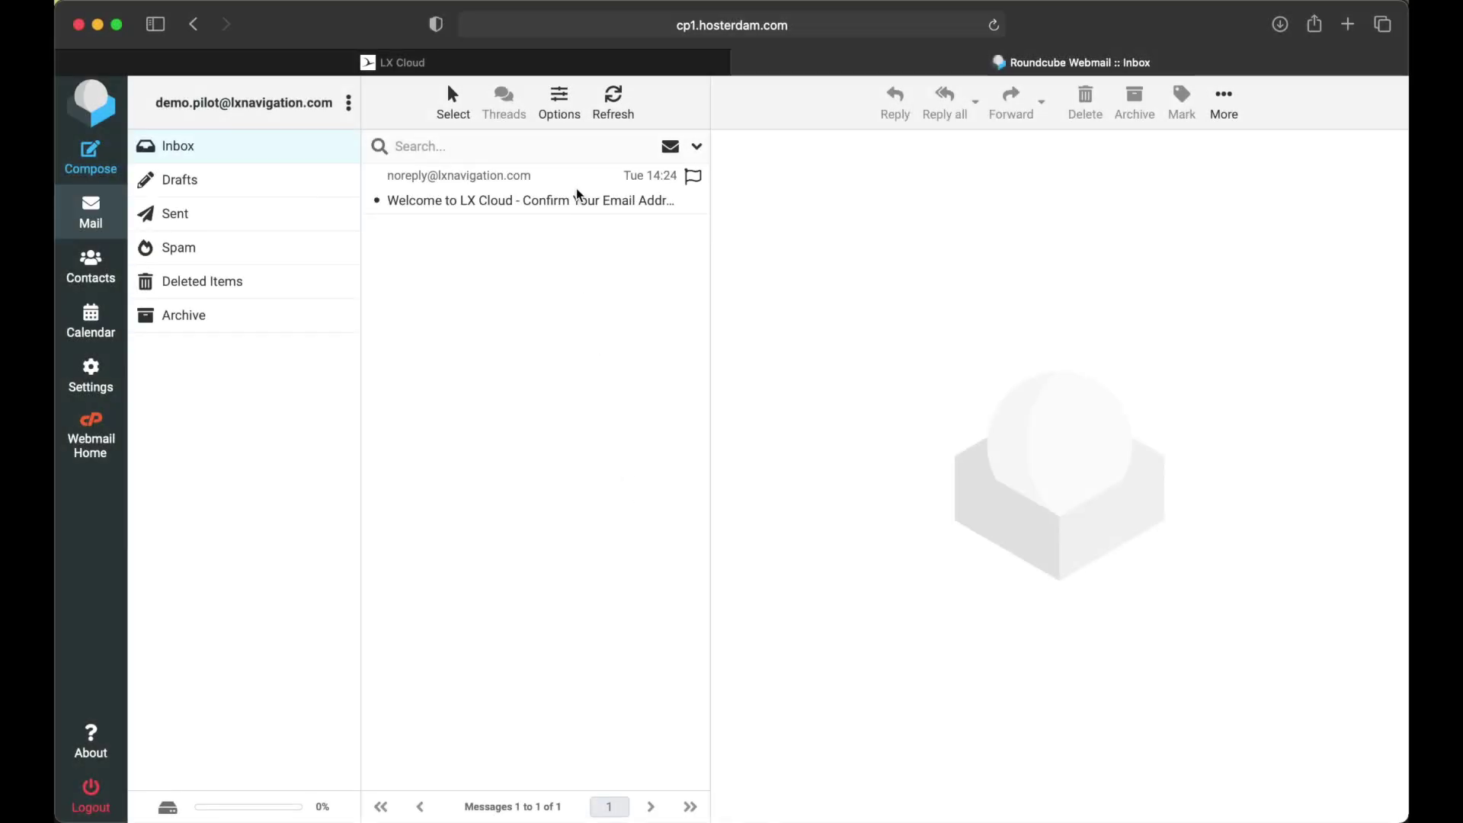
Open the 'Welcome to LX Cloud' email in the Inbox
left_click(578, 195)
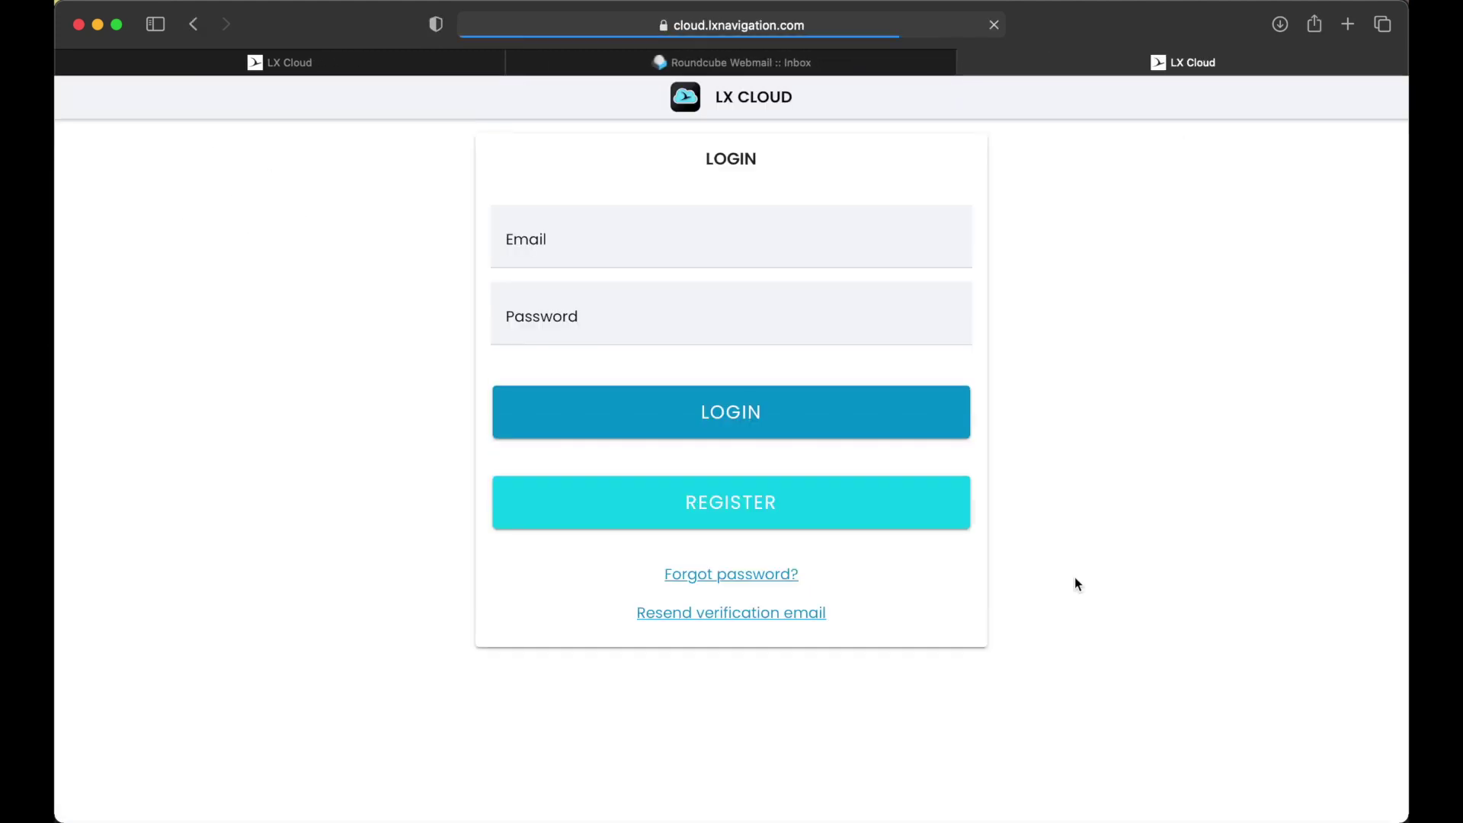
Log in to LX Cloud with the newly registered e-mail address and its password
left_click(835, 250)
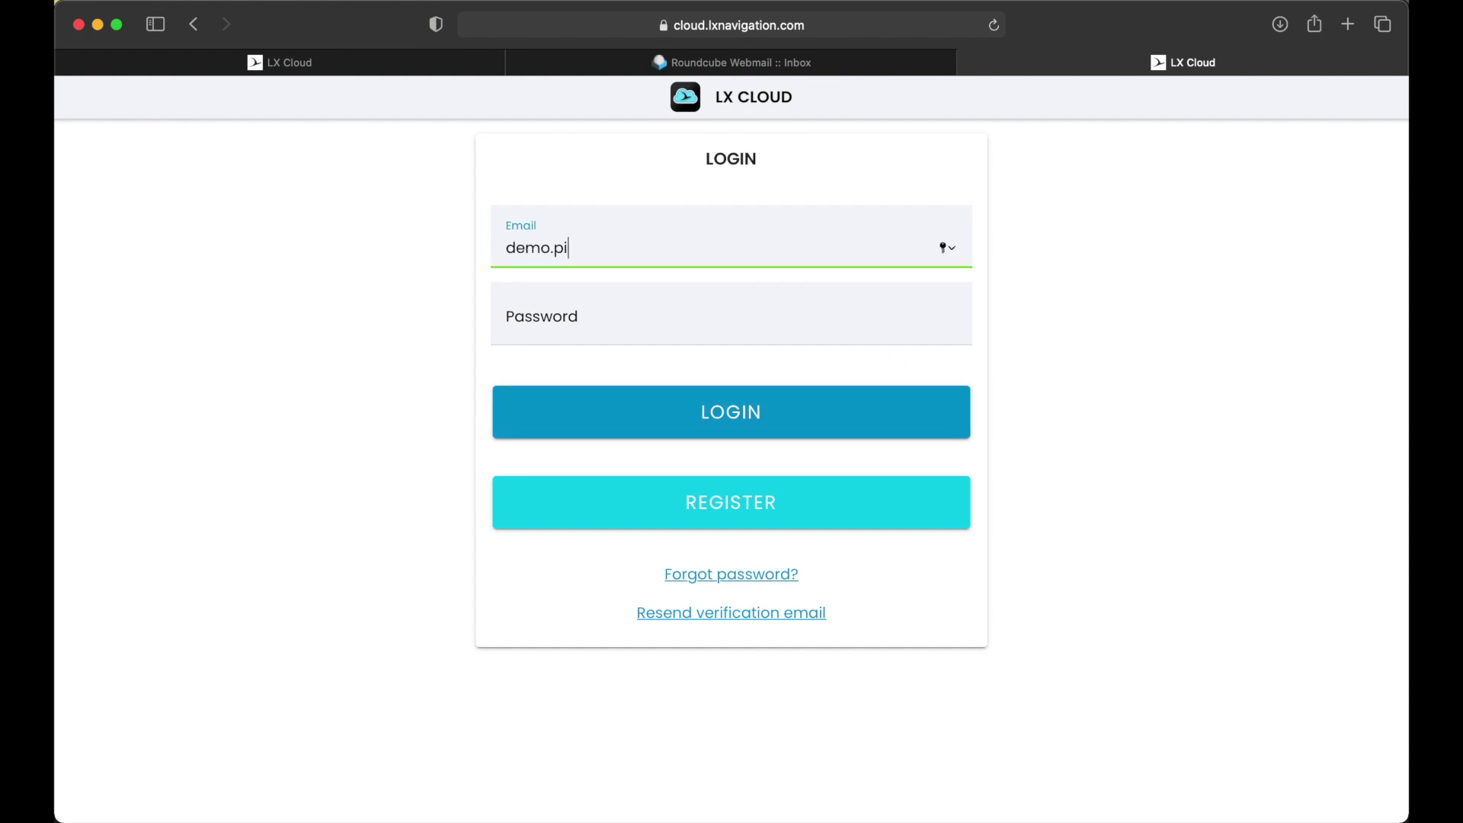
left_click(727, 299)
type("***")
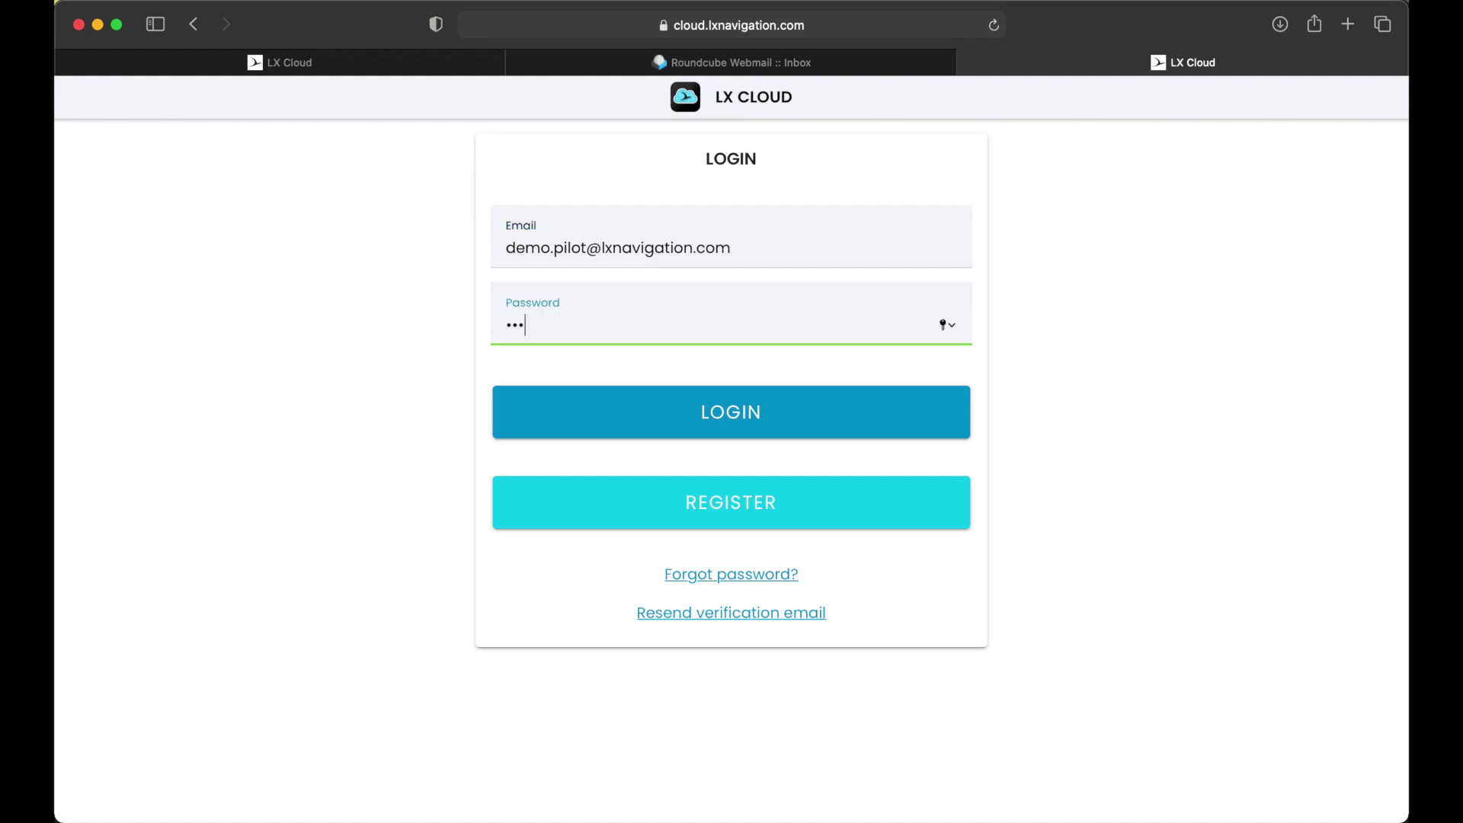
type("******")
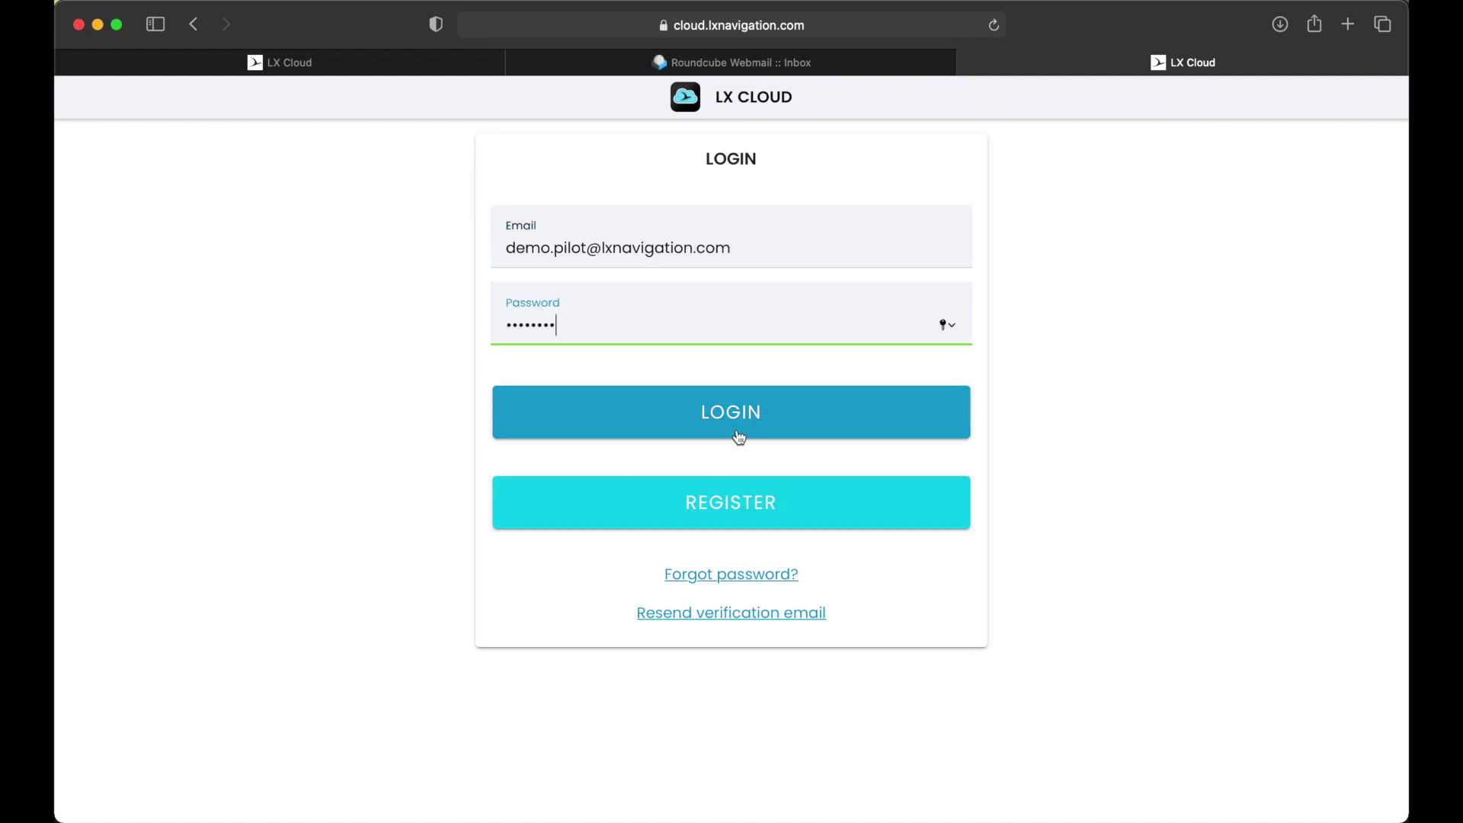
left_click(739, 436)
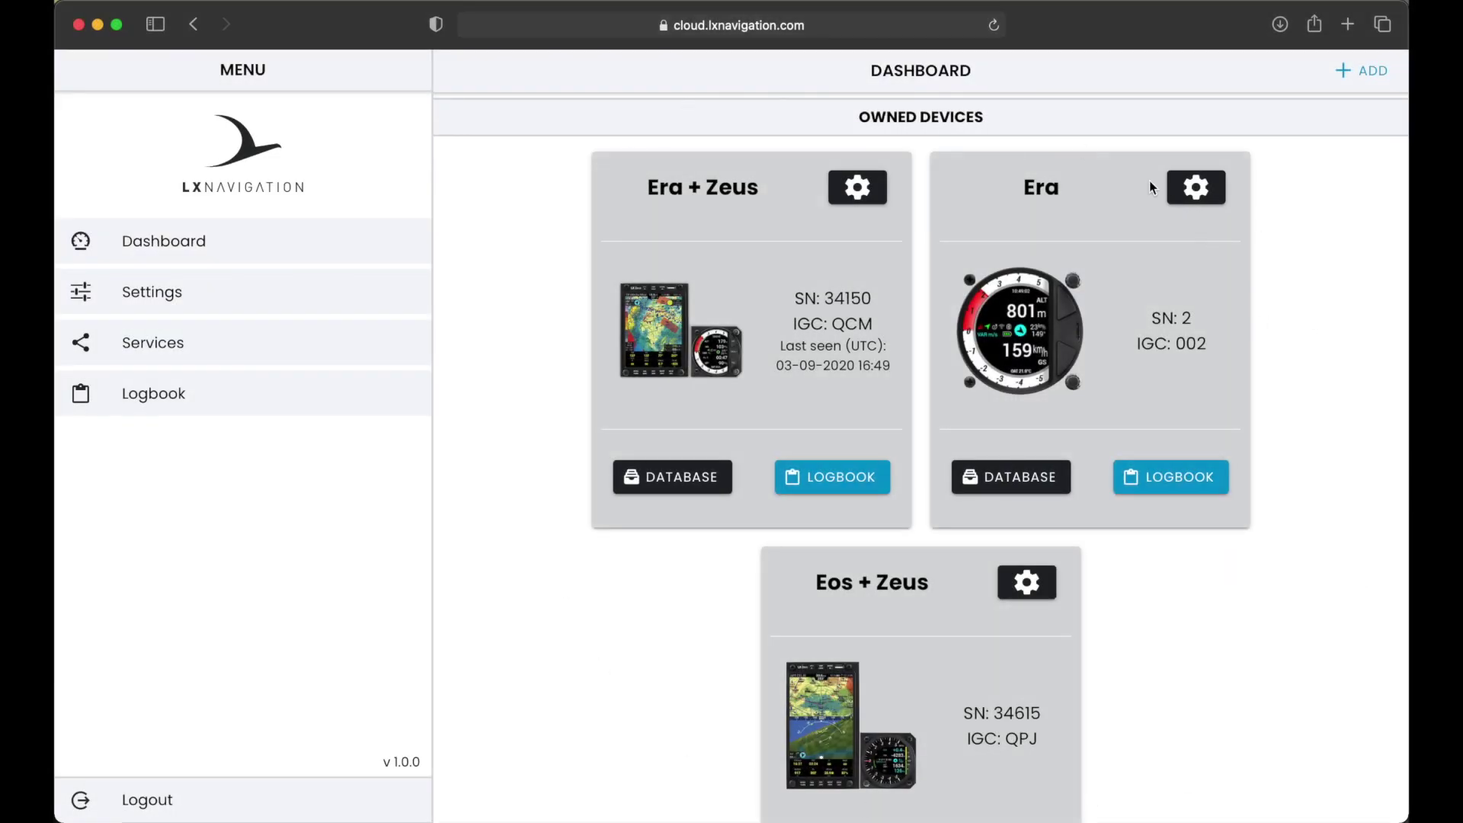
scroll(1293, 431, "down", 6)
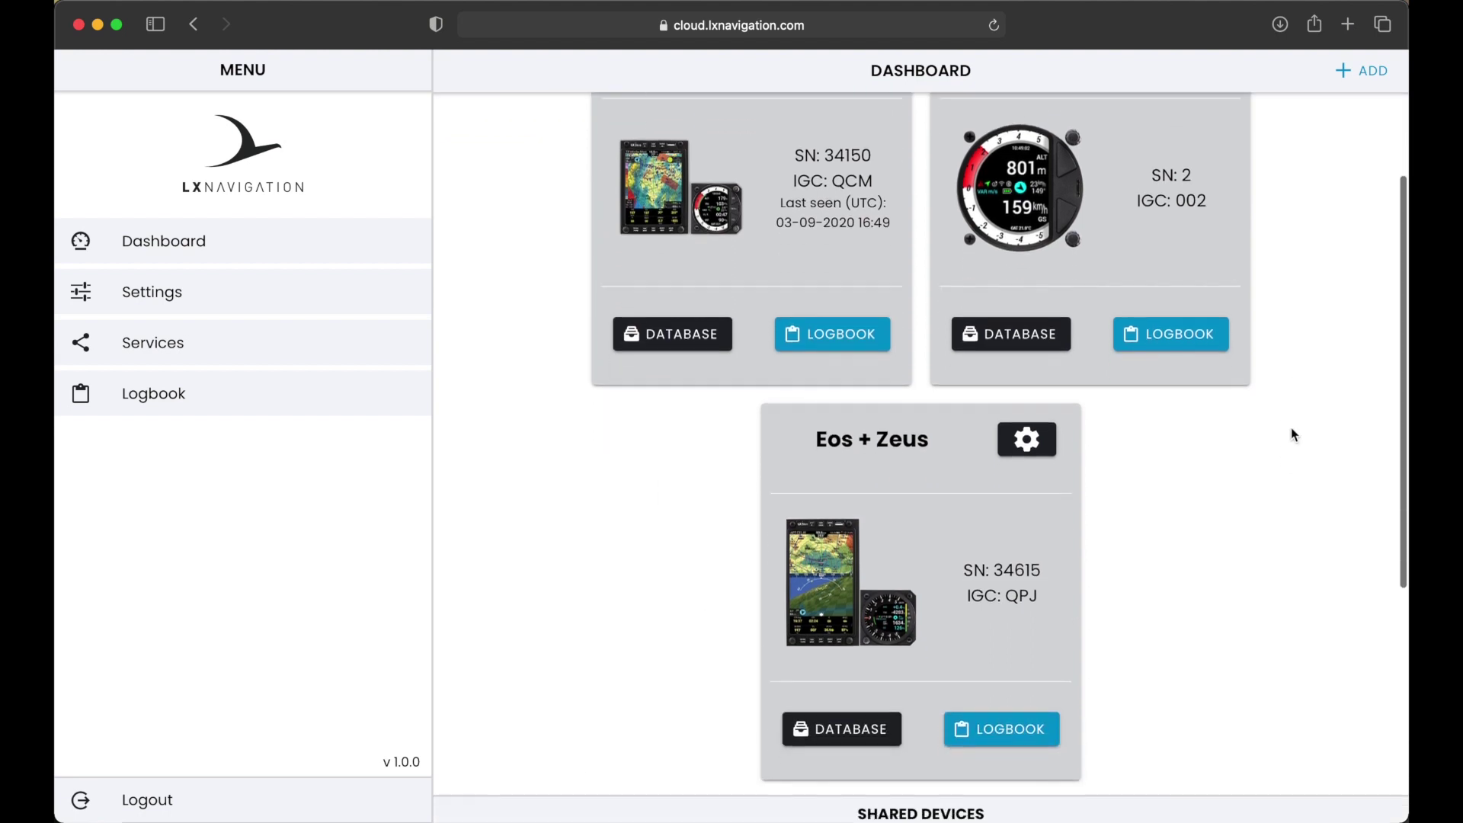
scroll(1293, 434, "down", 2)
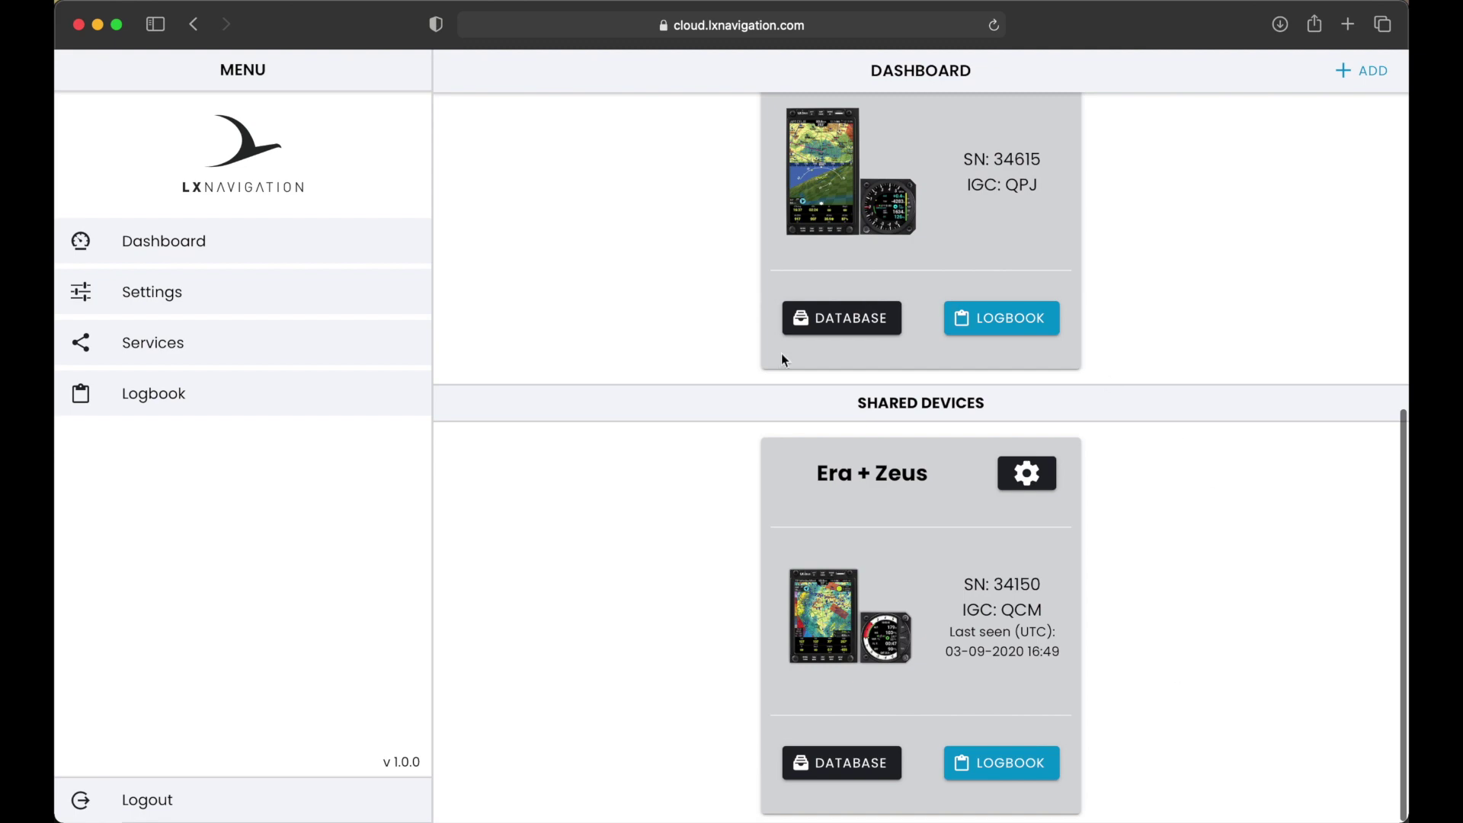
scroll(779, 355, "up", 8)
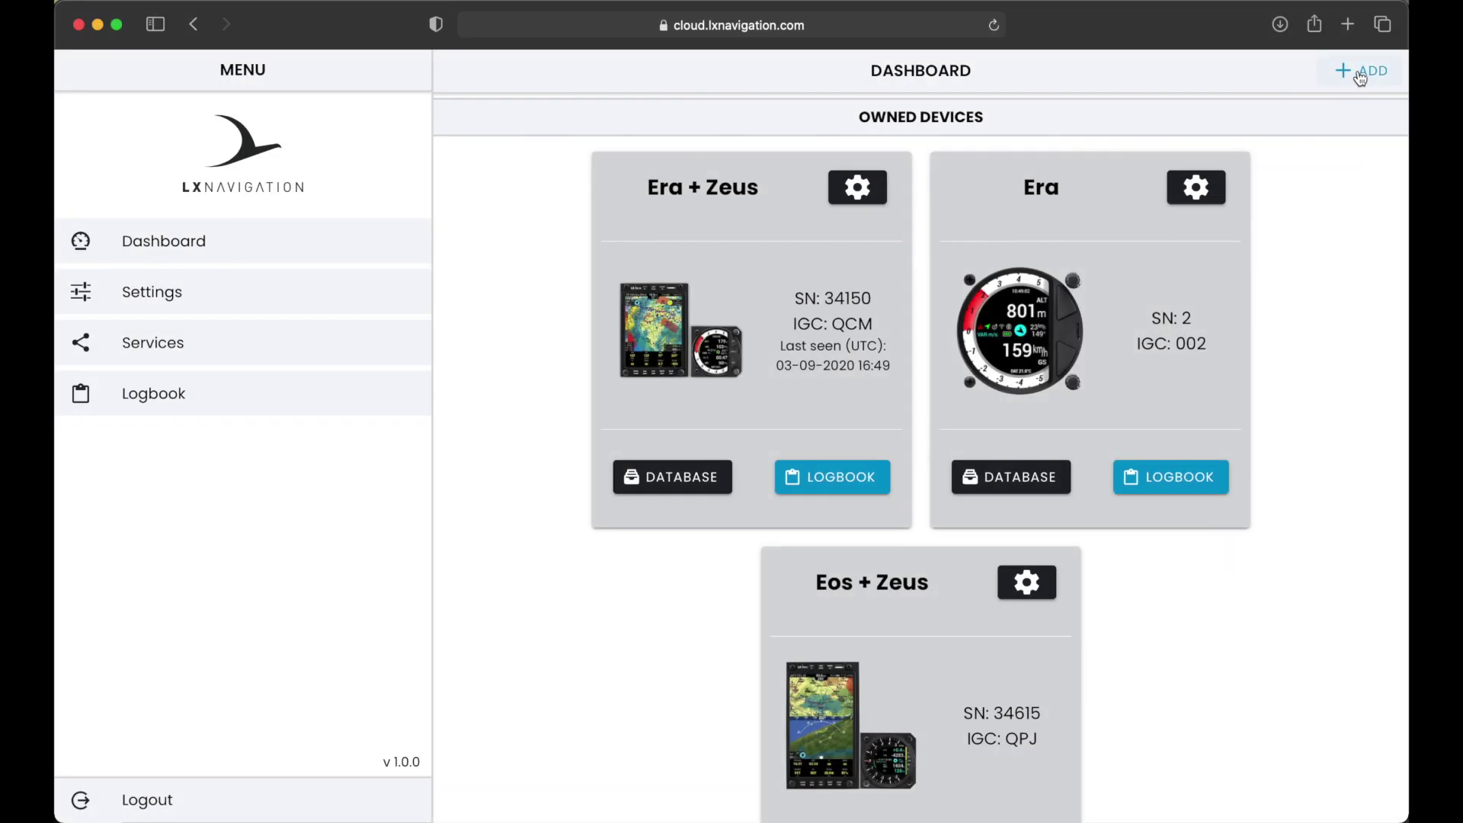
left_click(1356, 71)
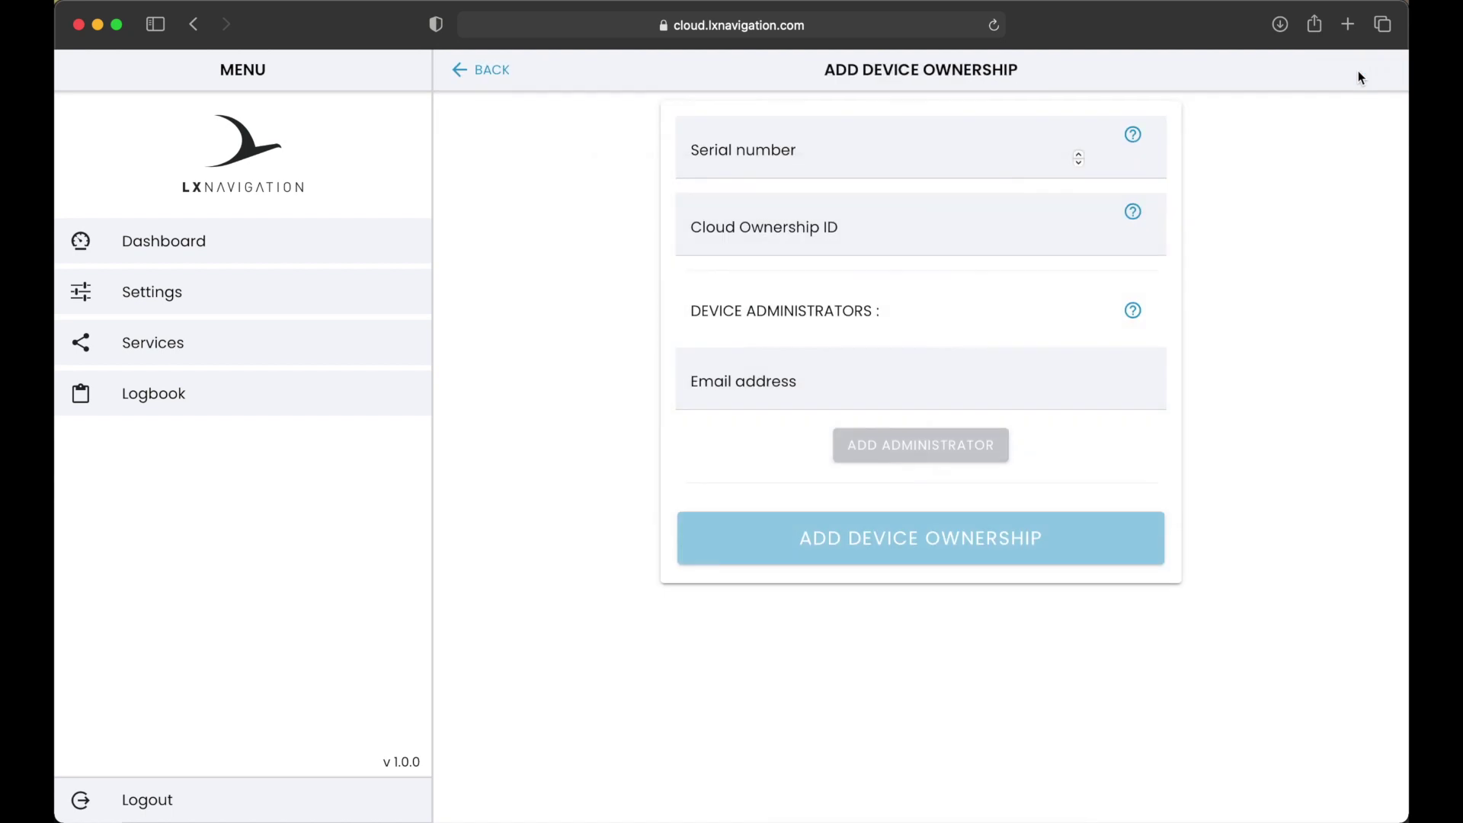
Enter serial number 34737 and the device's Cloud Ownership ID
left_click(951, 161)
type("34")
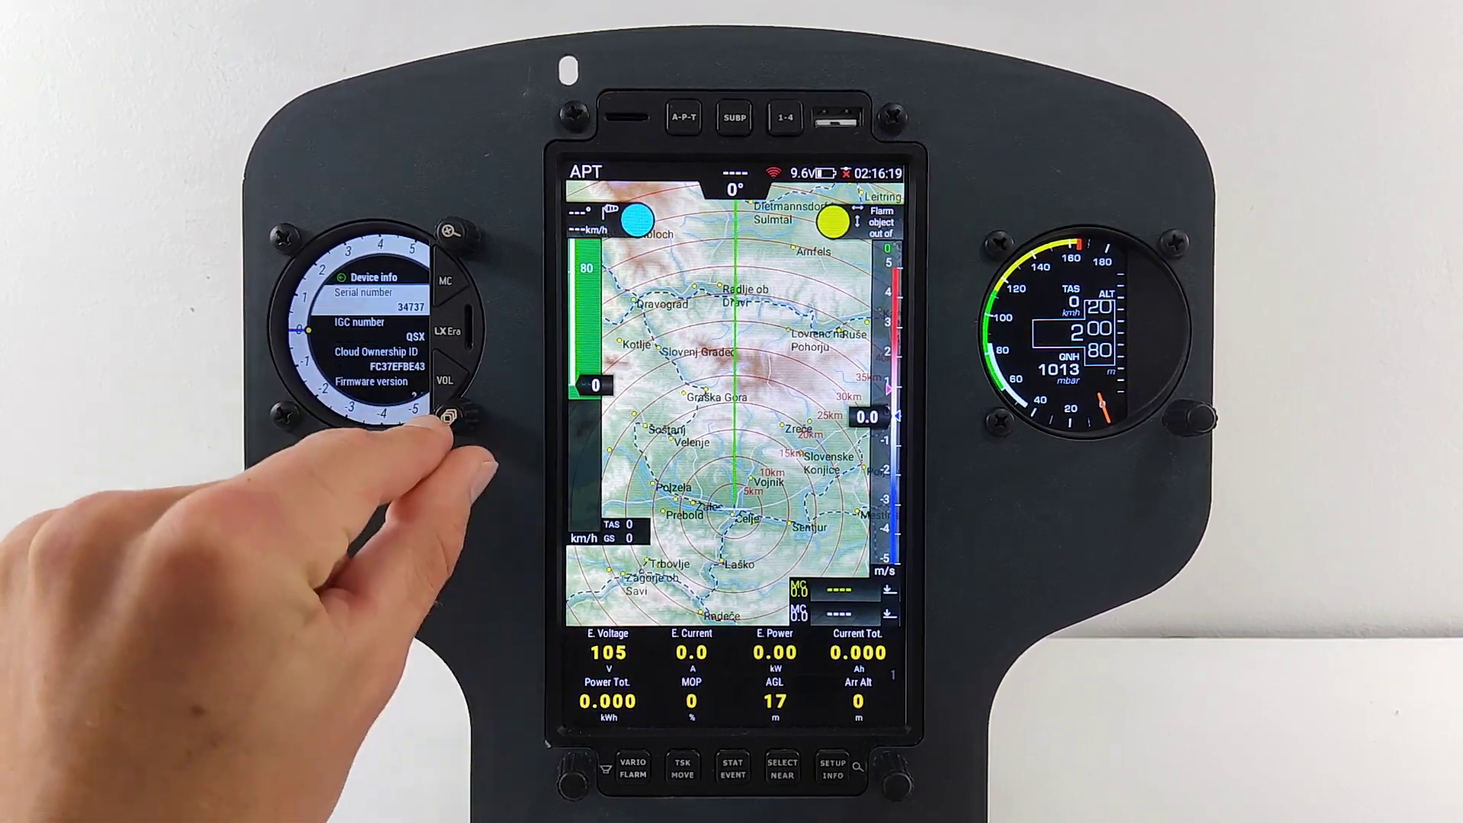
type("47")
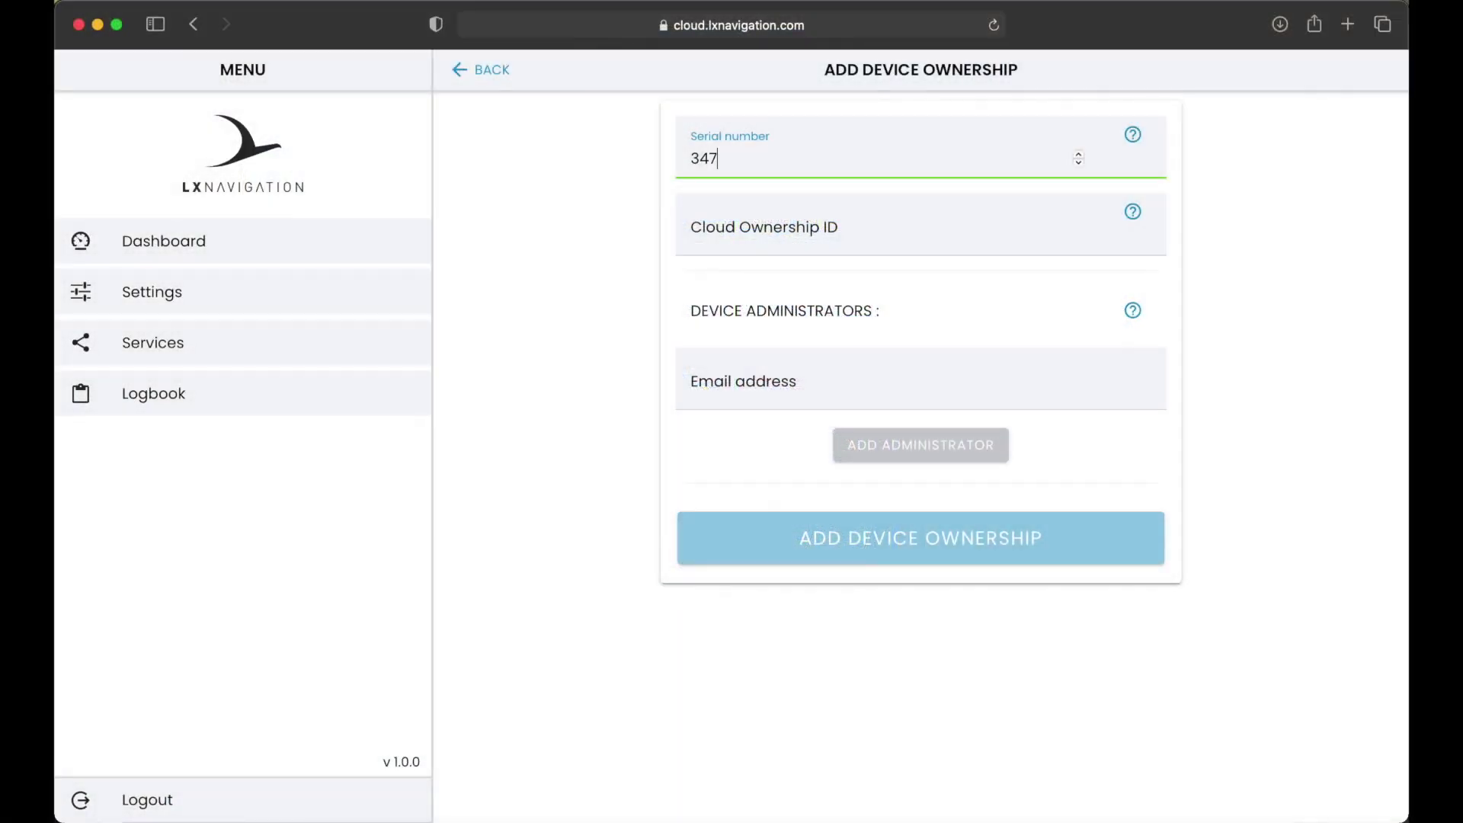
type("37")
left_click(909, 240)
type("F")
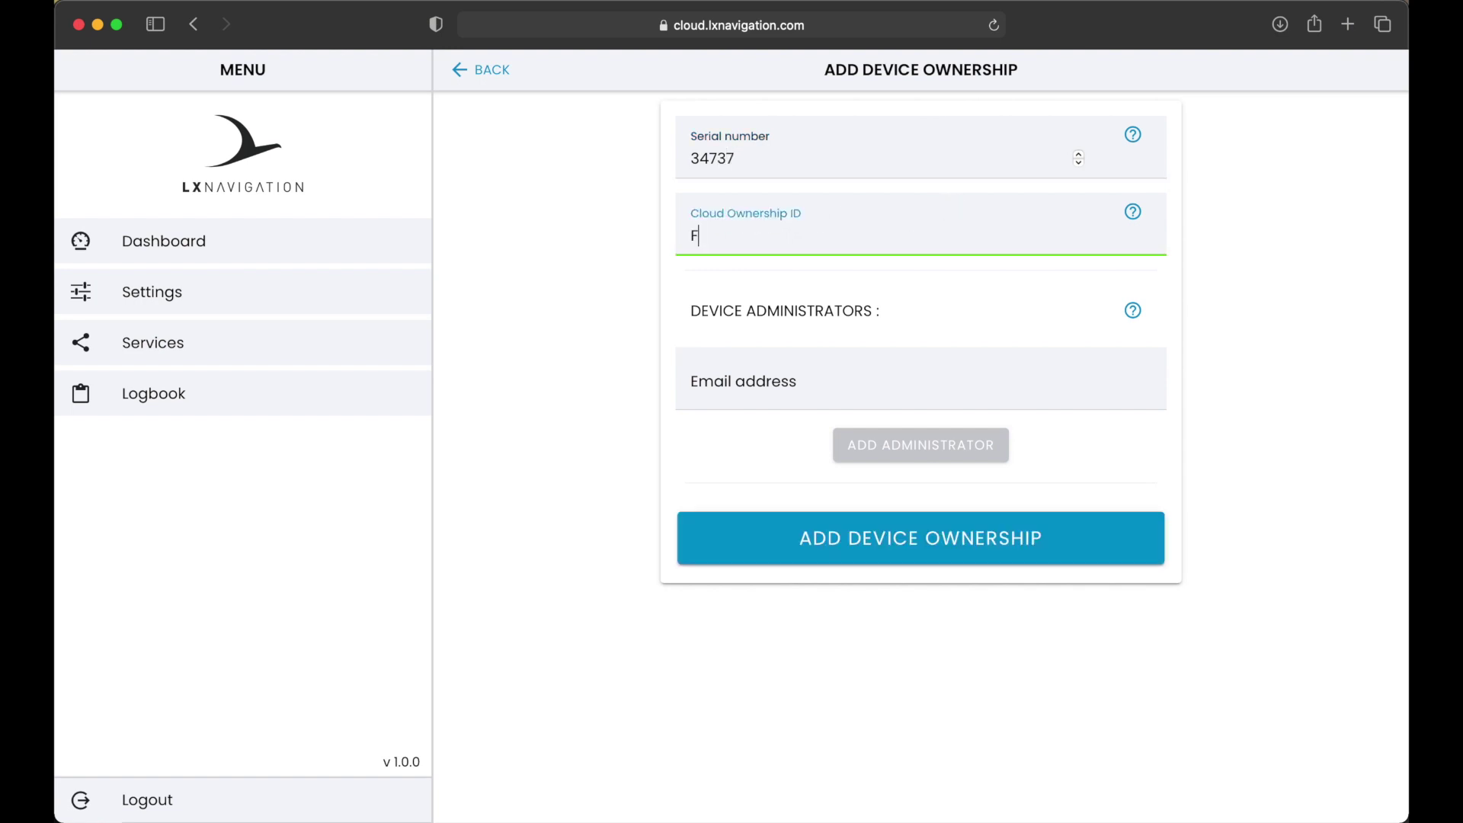
type("C37EF")
type("BE43")
Add the account's e-mail address as a device administrator
left_click(817, 365)
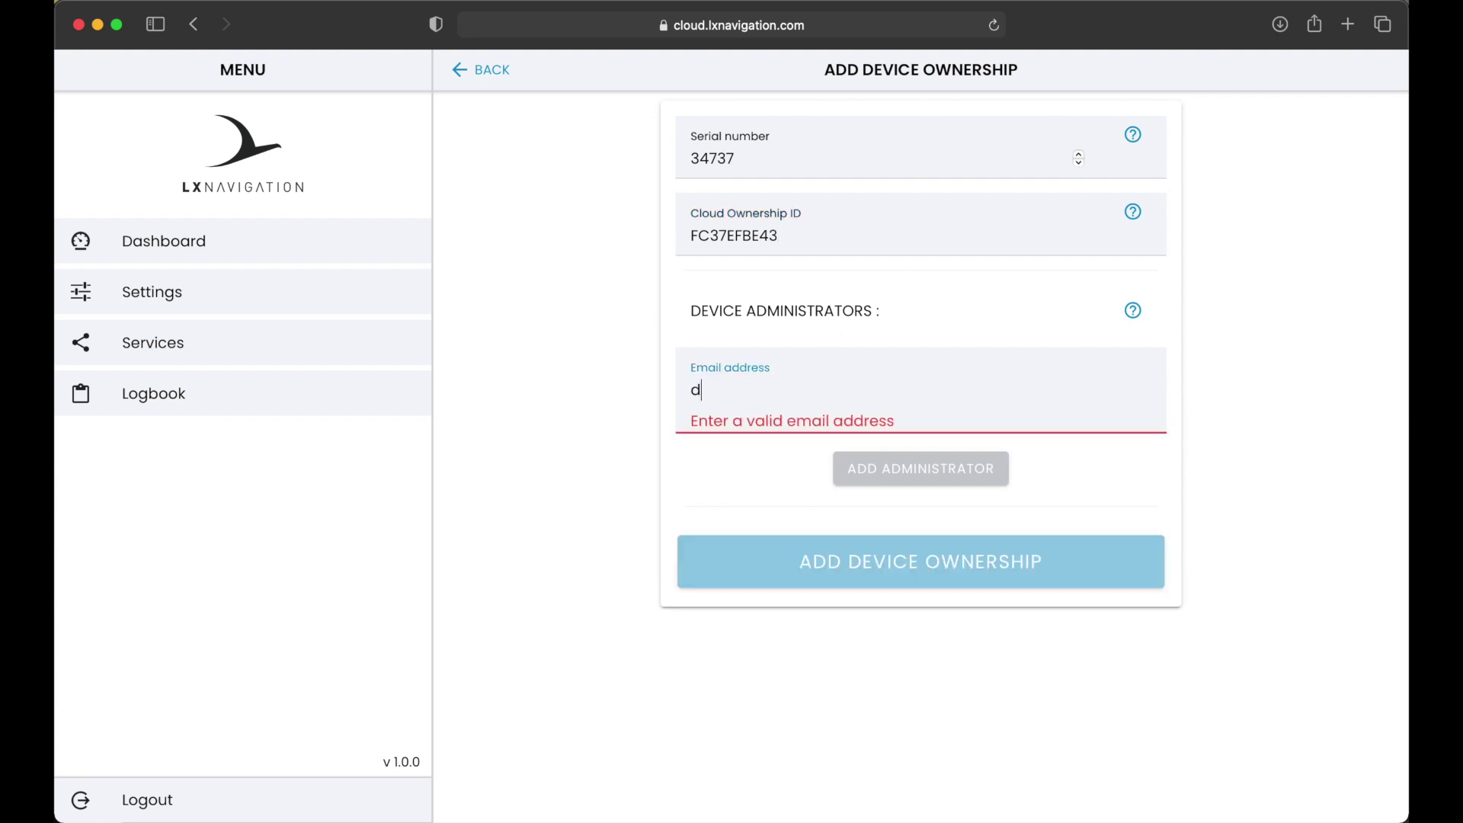
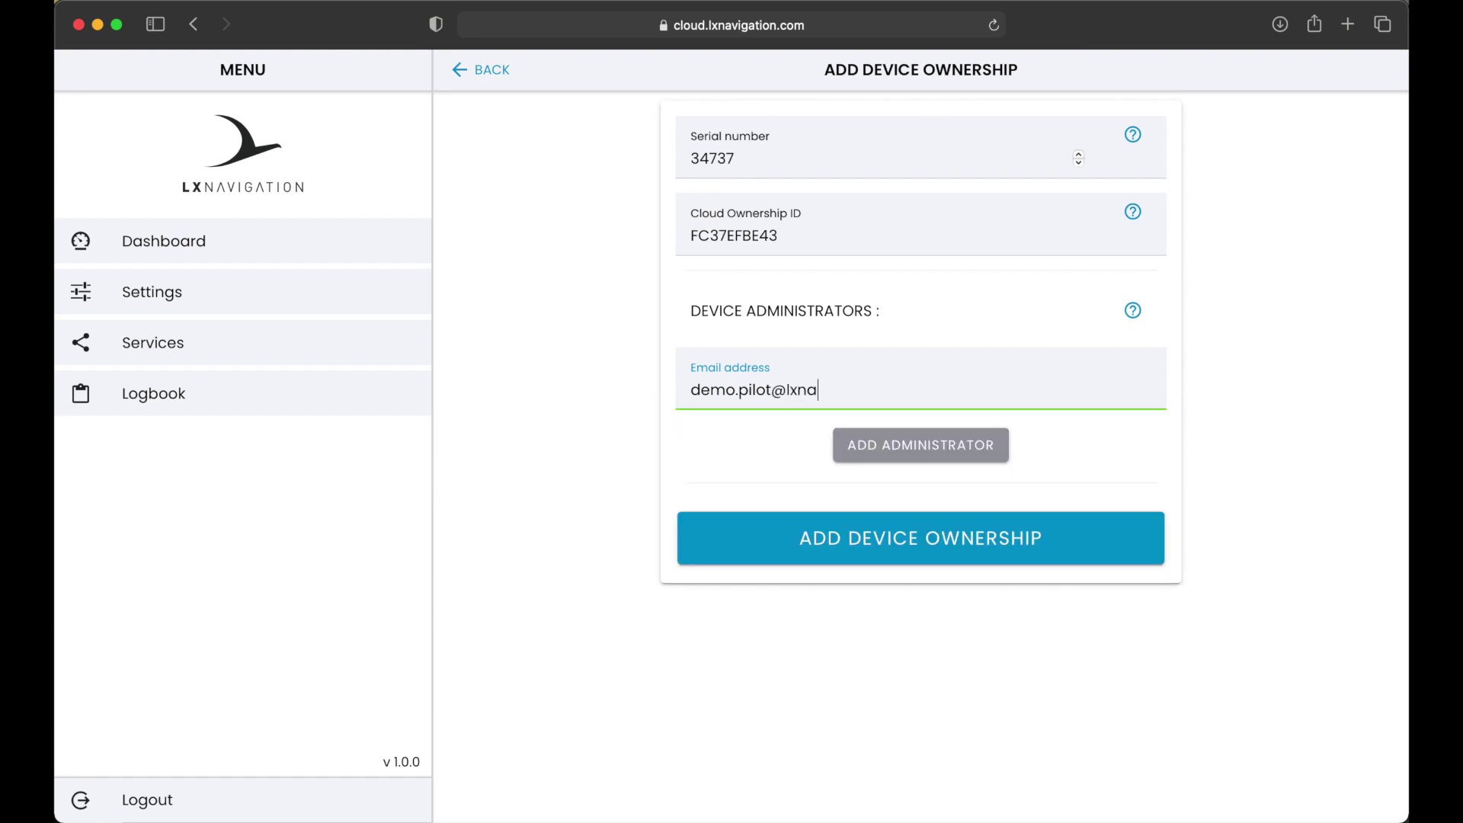
left_click(880, 440)
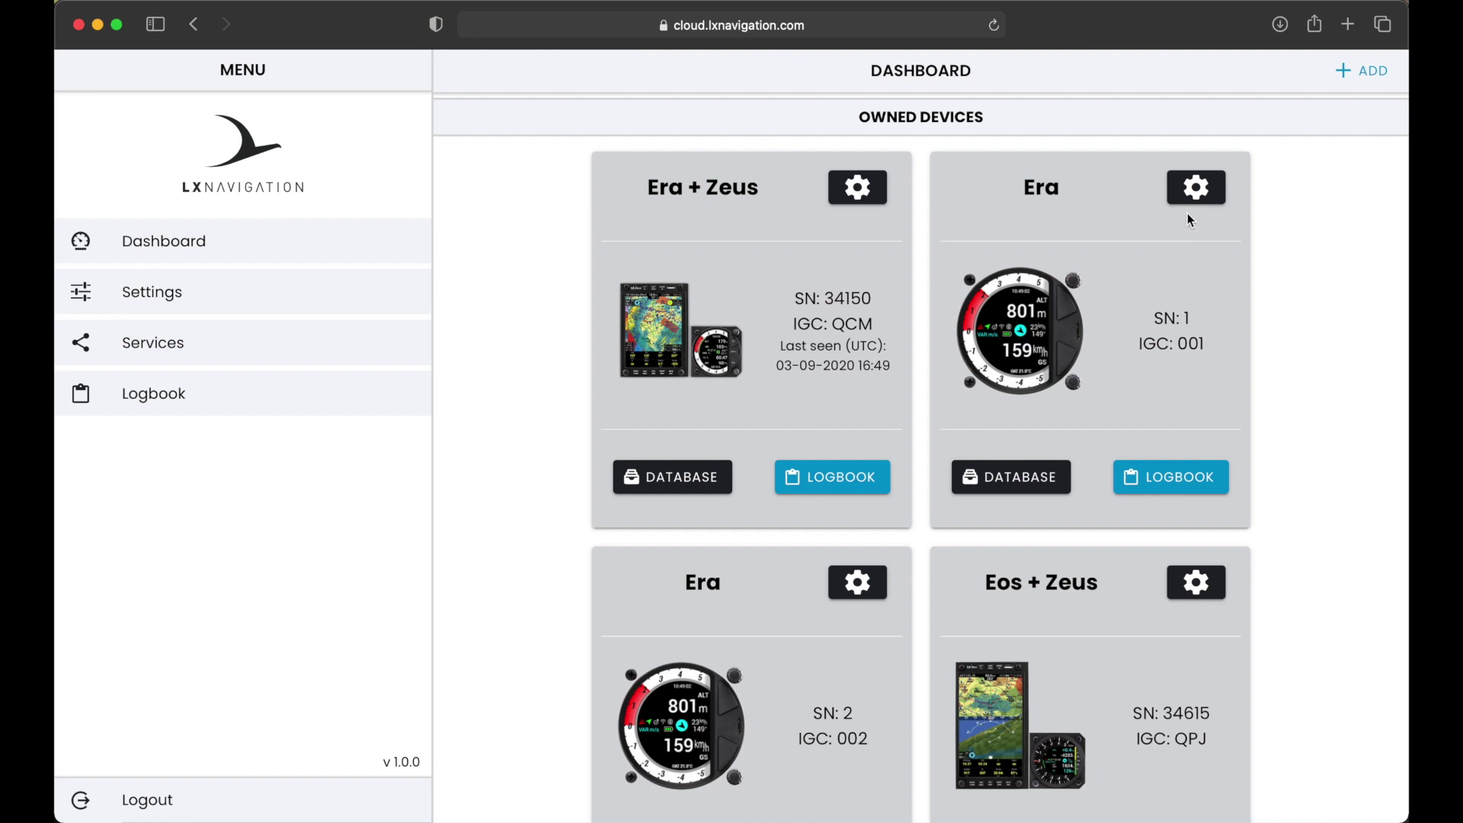
Remove the Era SN 1 through its gear settings with REMOVE DEVICE
left_click(1197, 190)
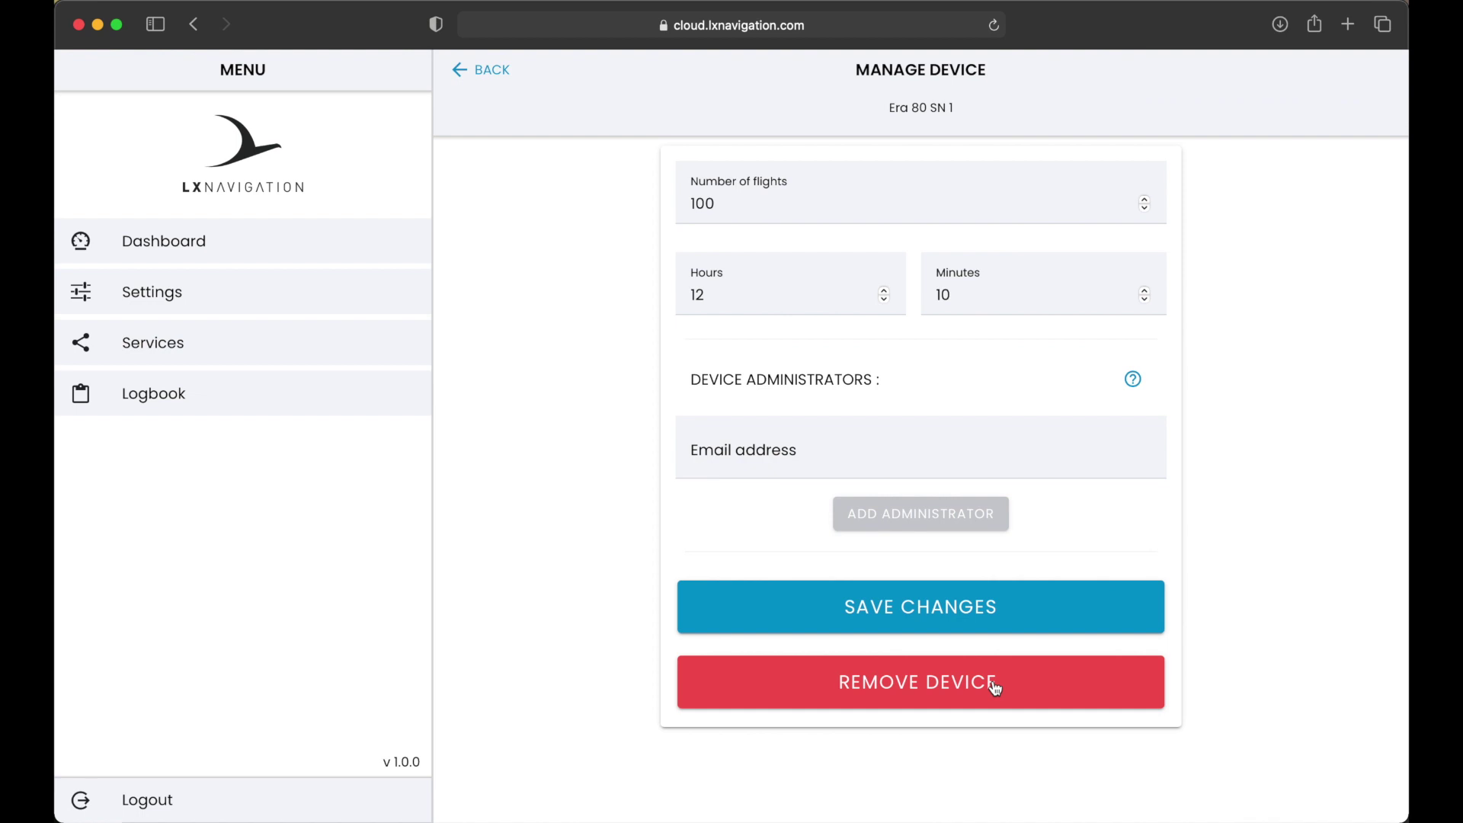
left_click(995, 686)
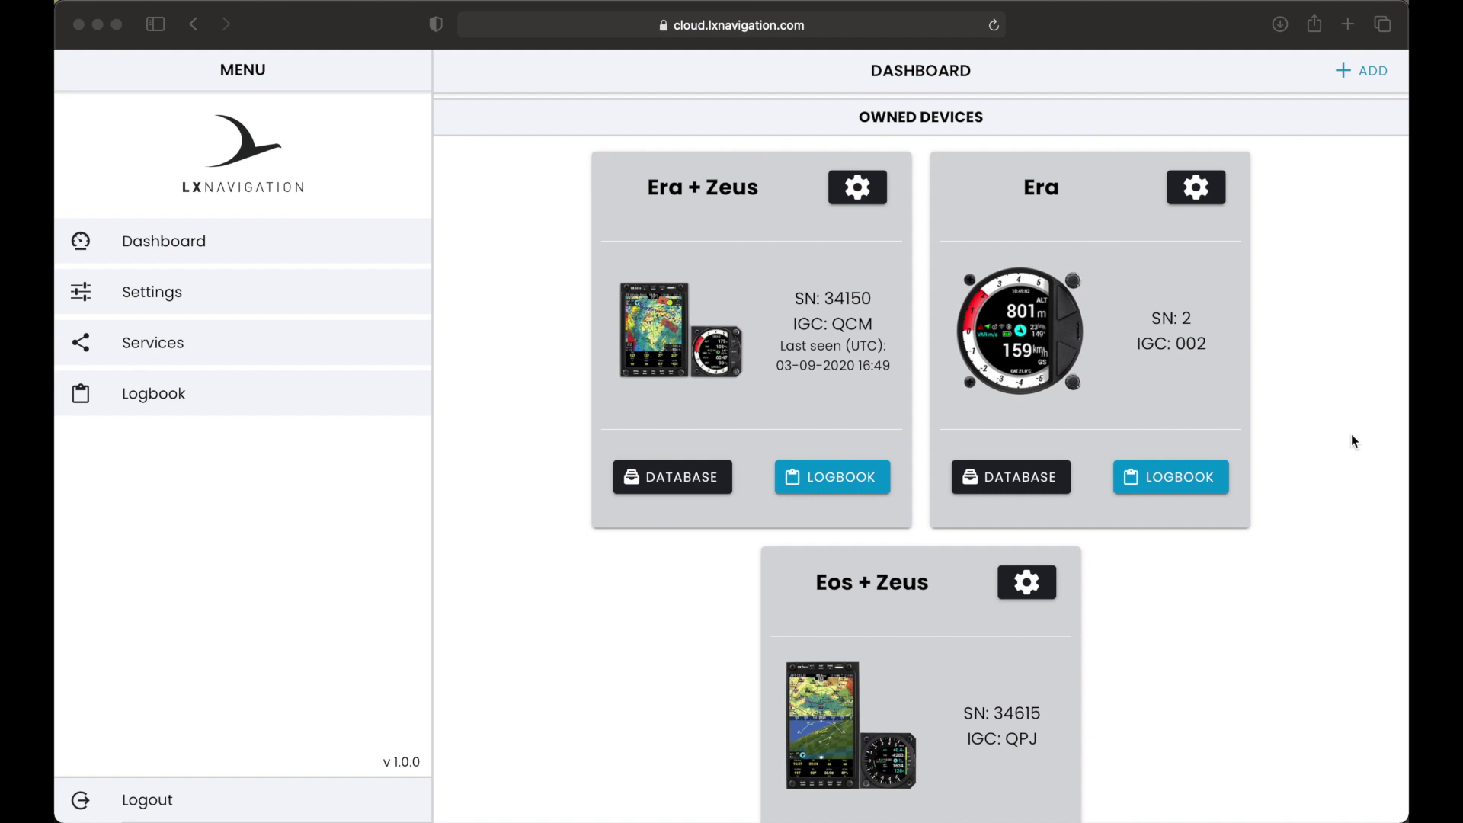
Delete Alps_summits.cup from the Era SN 2 turnpoint files and upload it again
left_click(1046, 486)
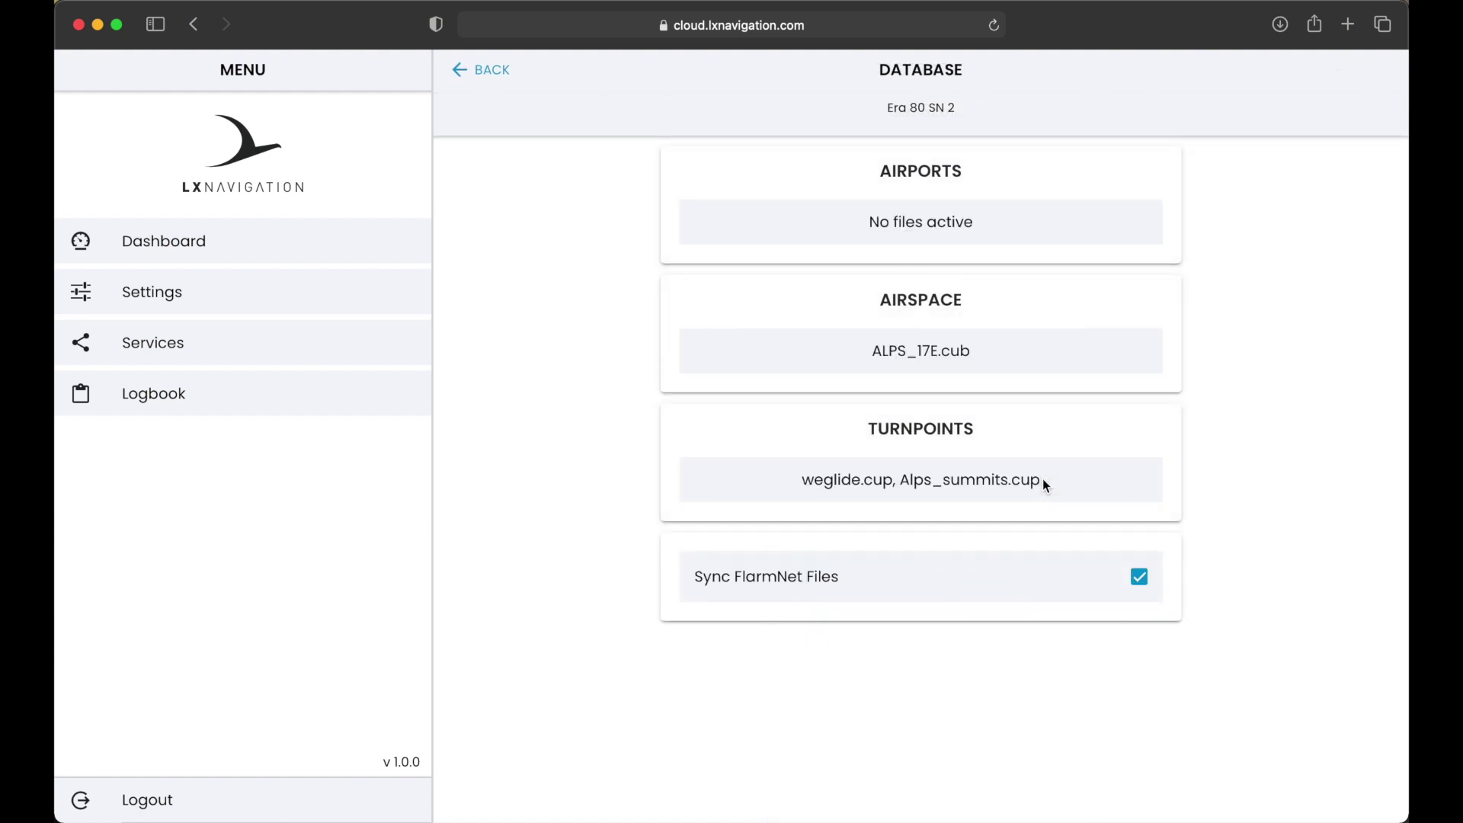
left_click(994, 480)
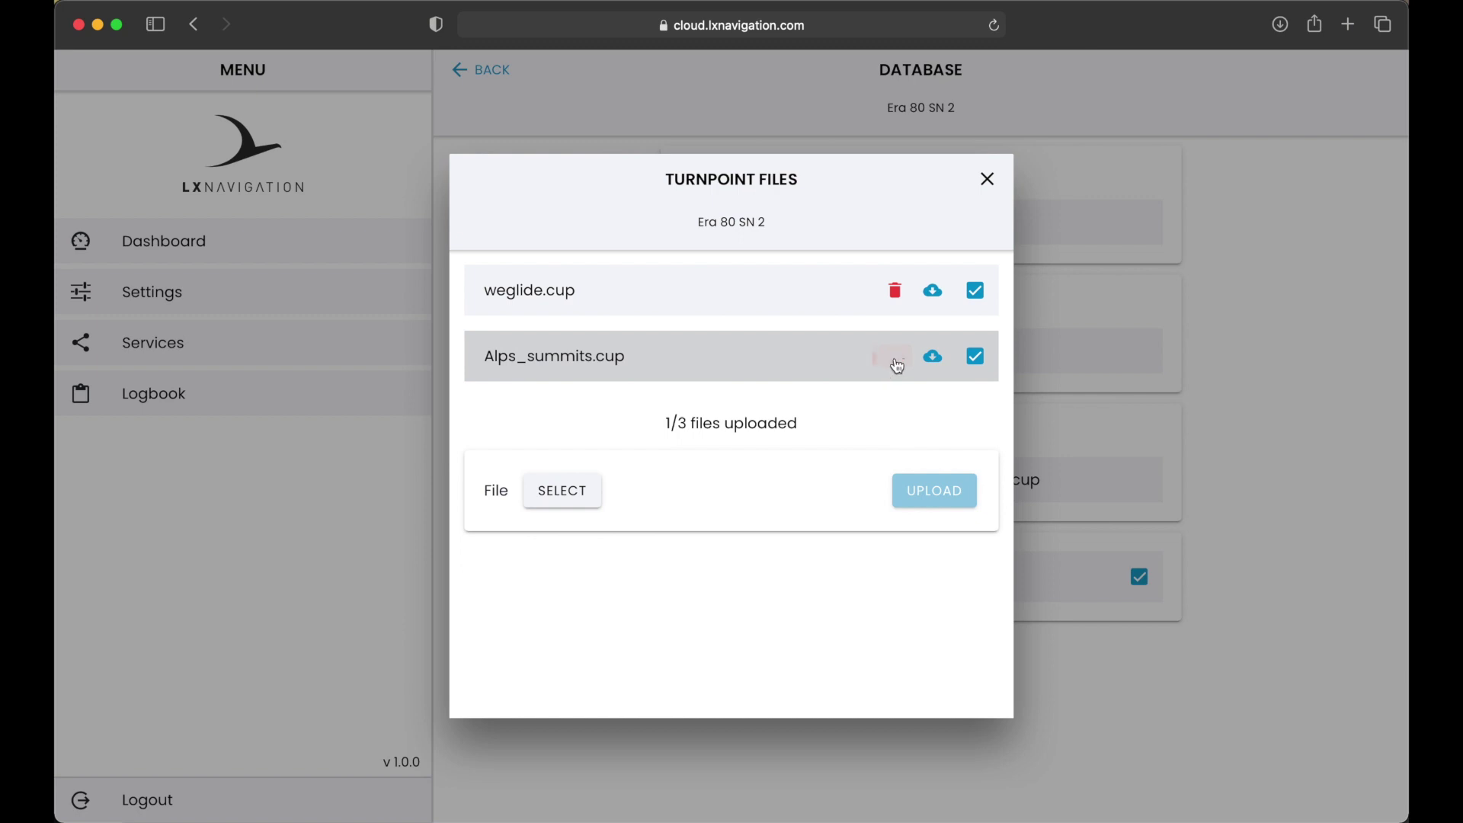
left_click(896, 358)
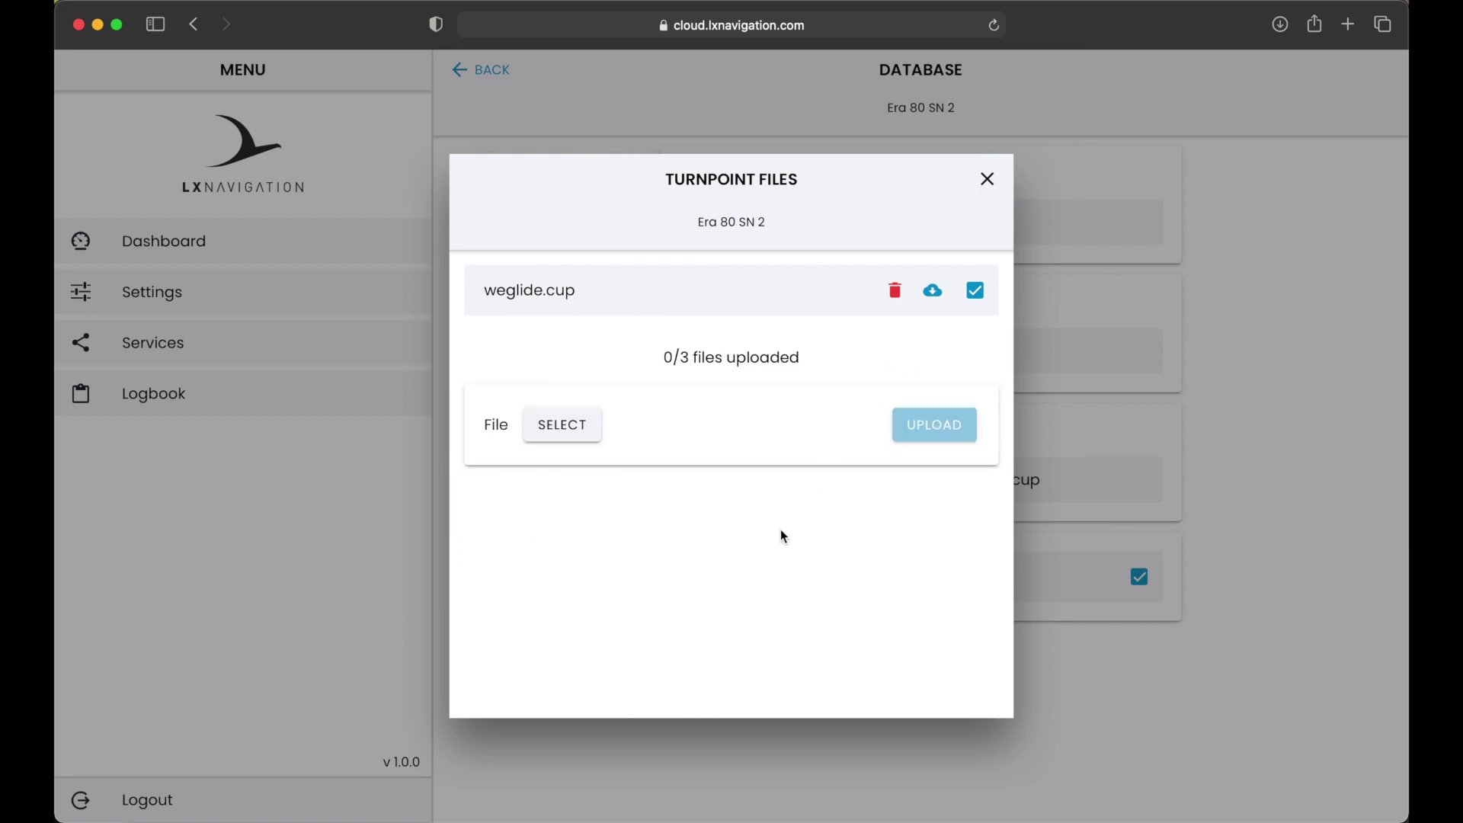
left_click(593, 431)
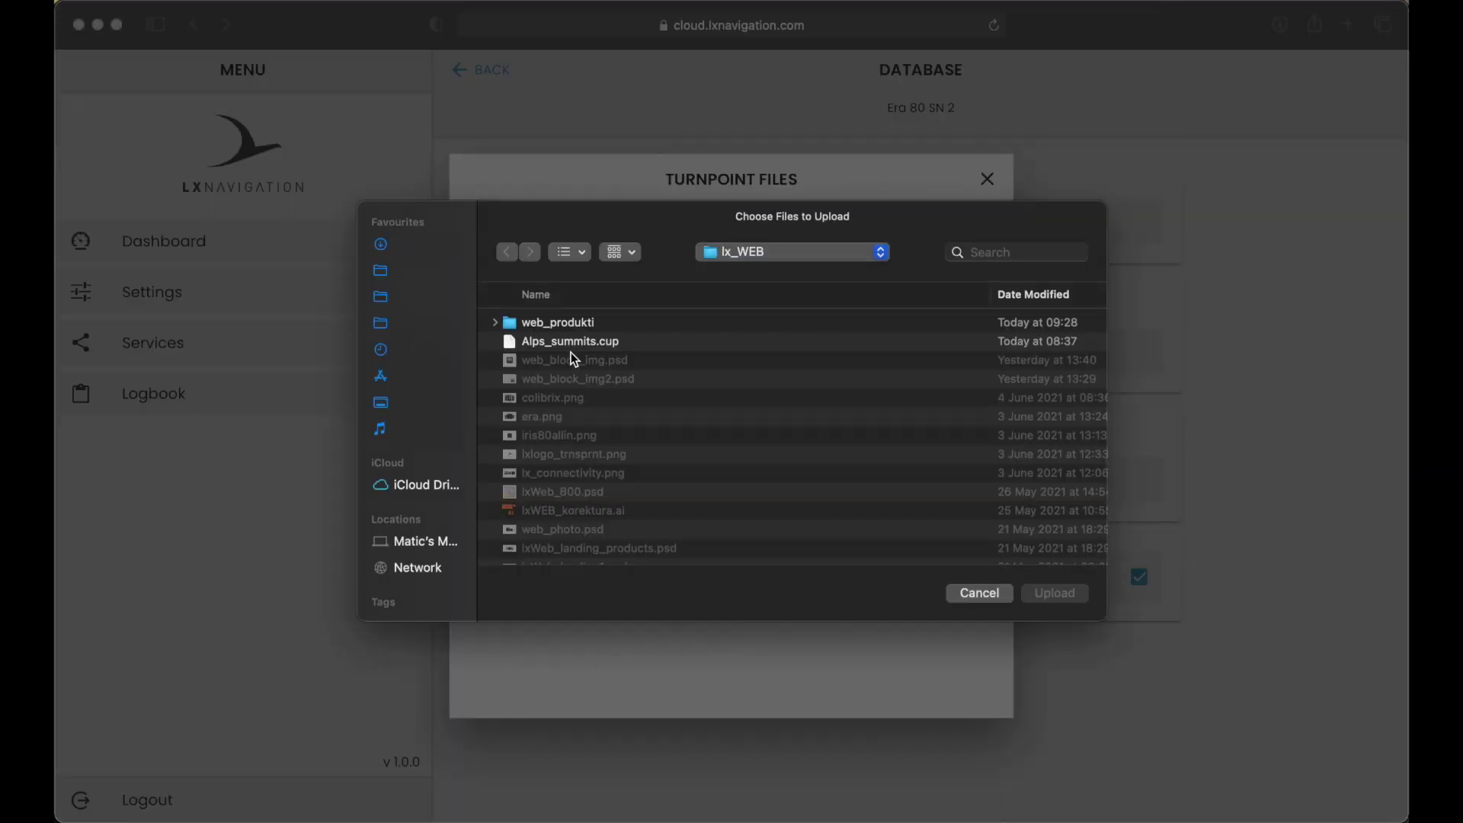
left_click(571, 341)
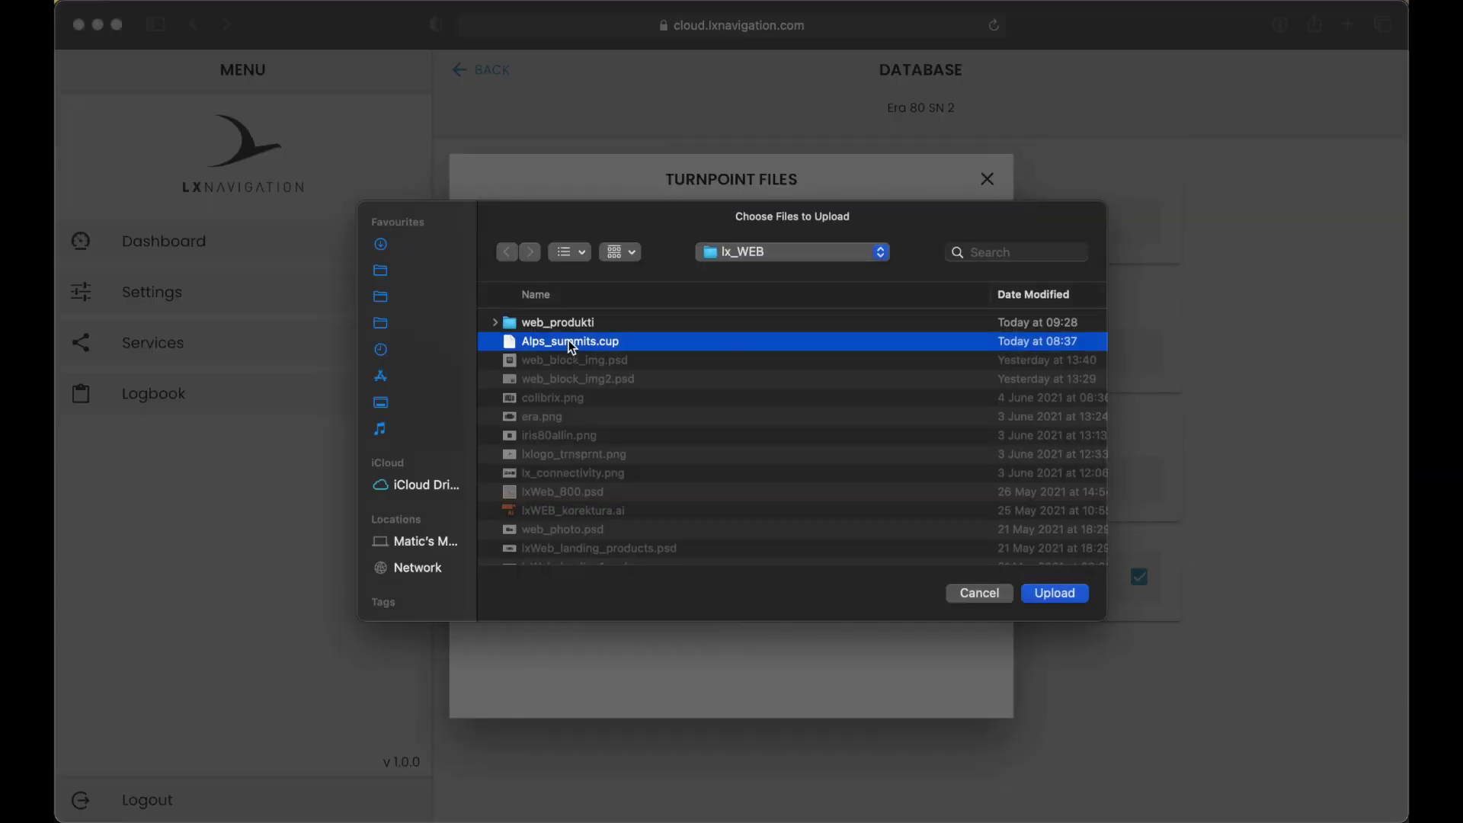
left_click(1050, 593)
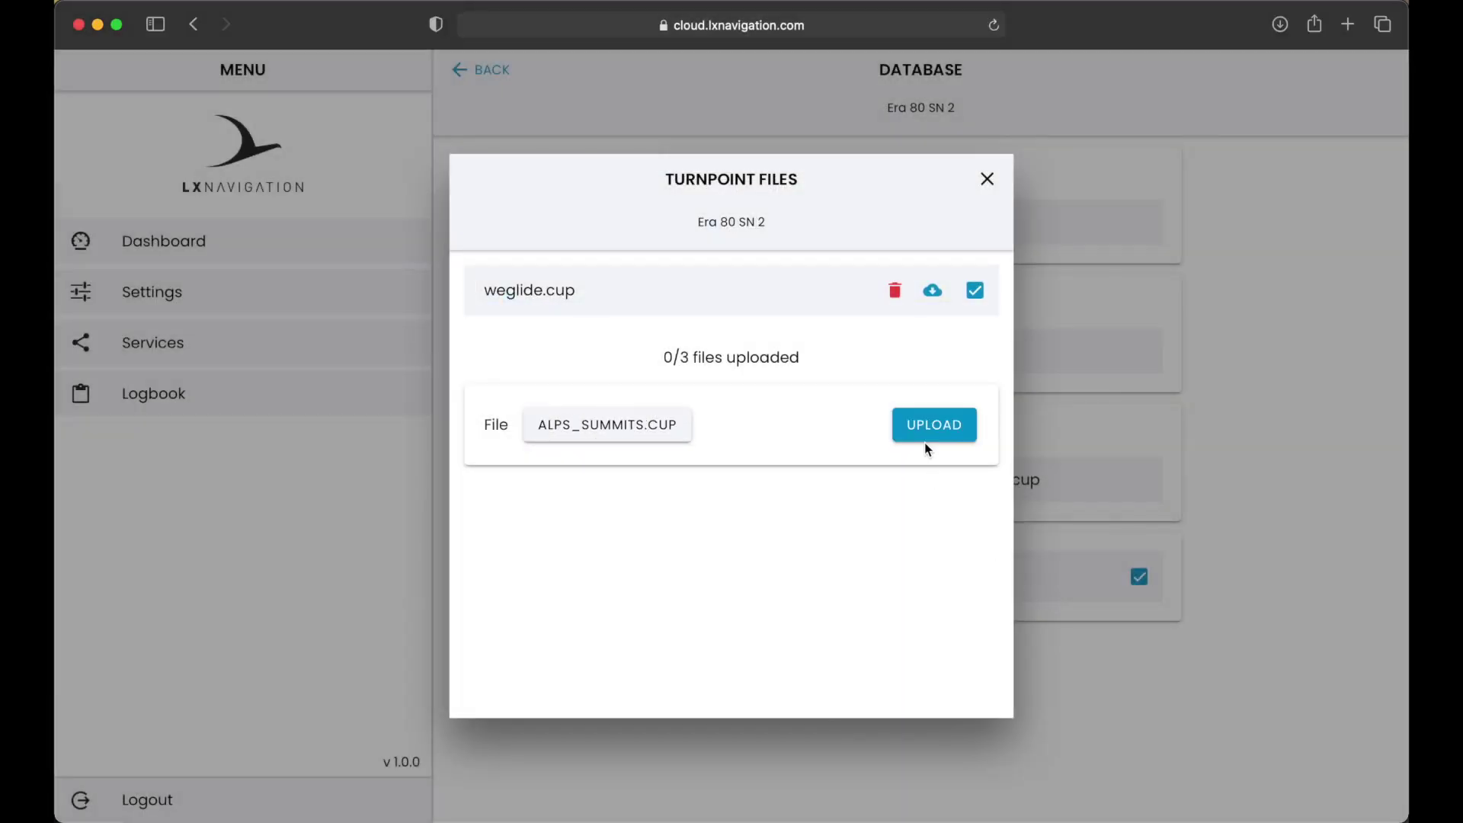
left_click(925, 430)
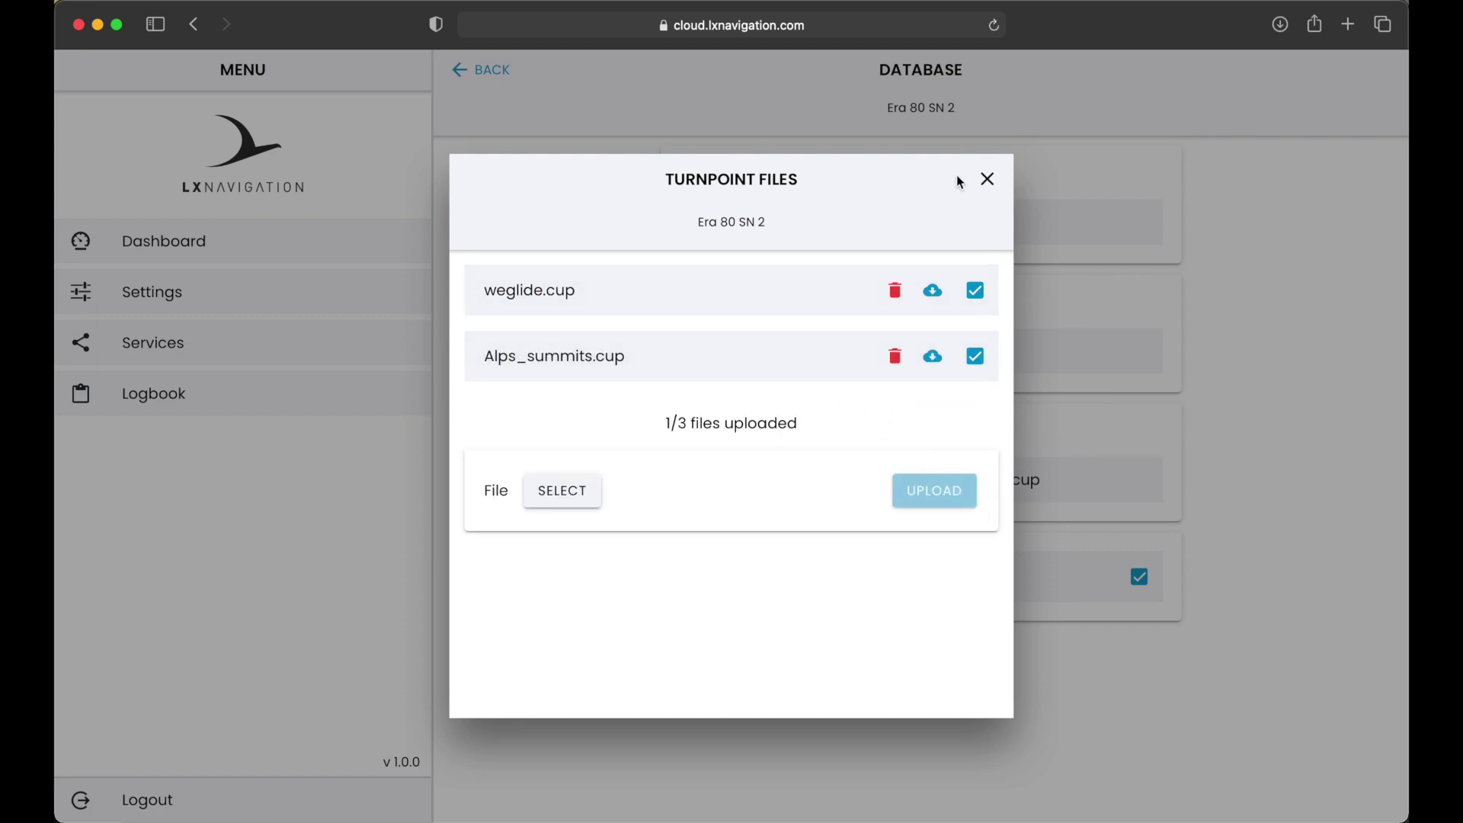
left_click(985, 180)
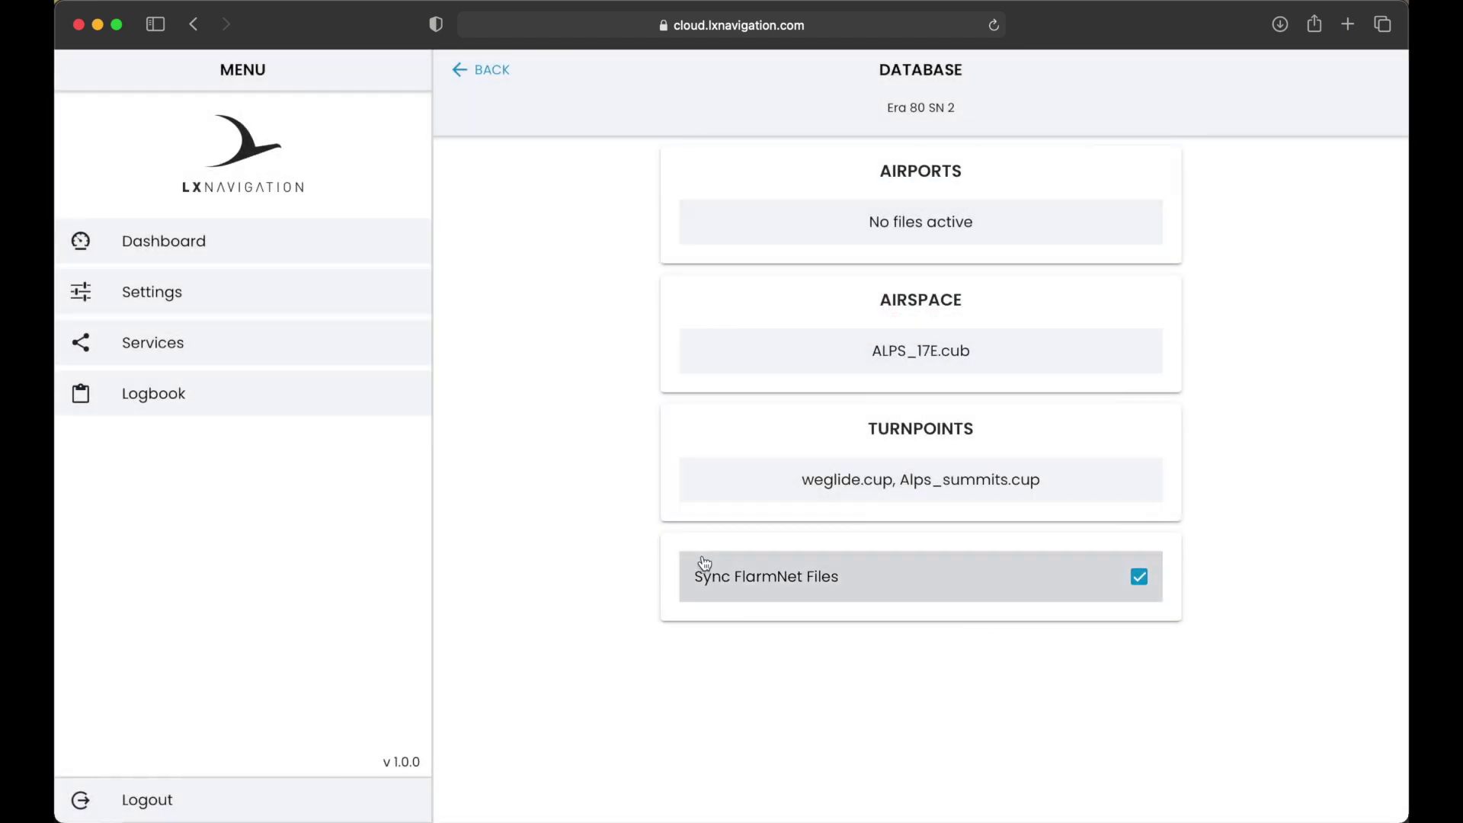
Leave Sync FlarmNet switched on and go back to the dashboard
left_click(1143, 589)
left_click(1140, 587)
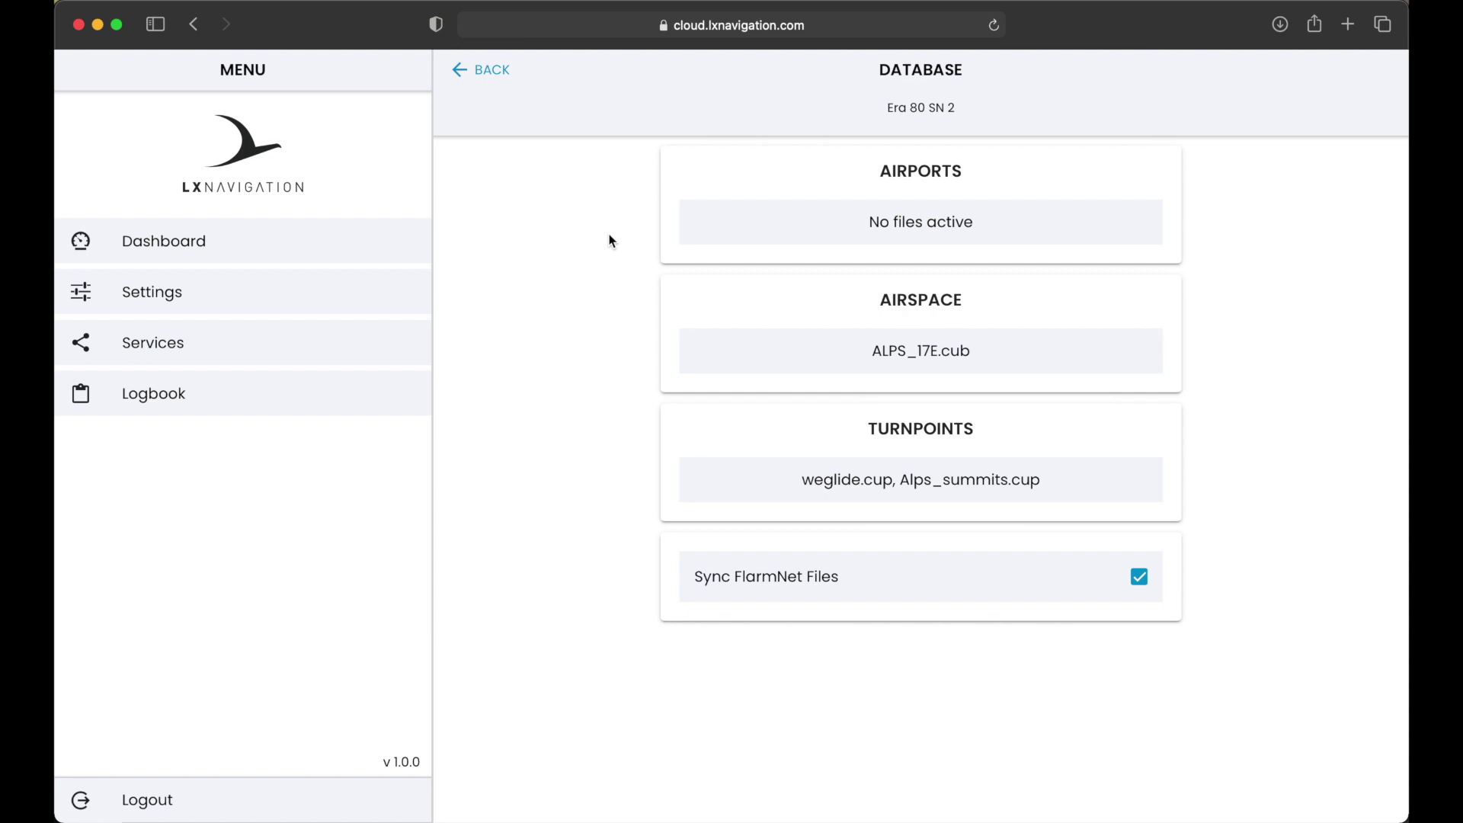
left_click(492, 73)
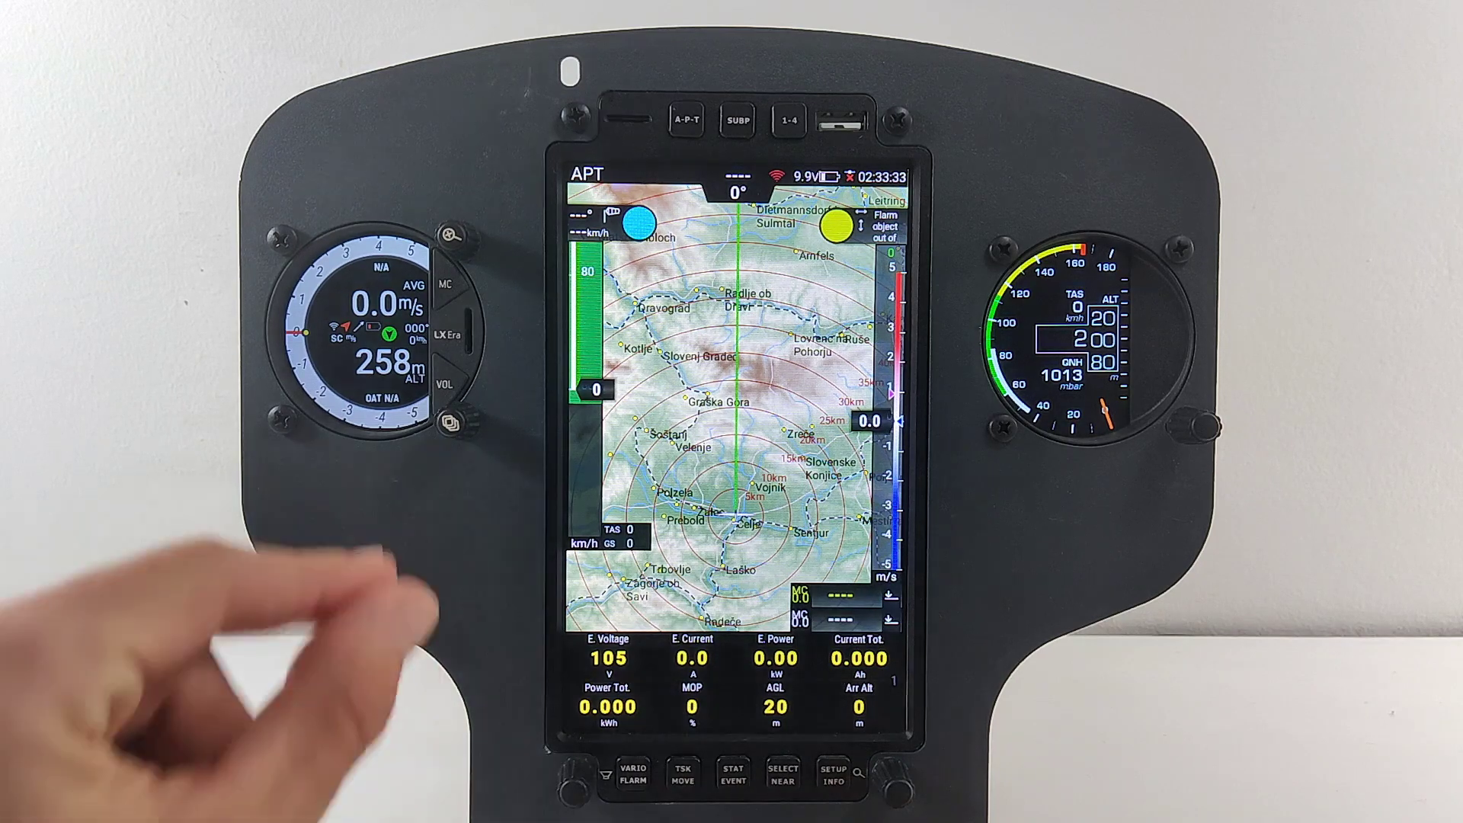
Tick Sync on change under Setup > Synchronization on the Era vario
scroll(451, 422, "down", 1)
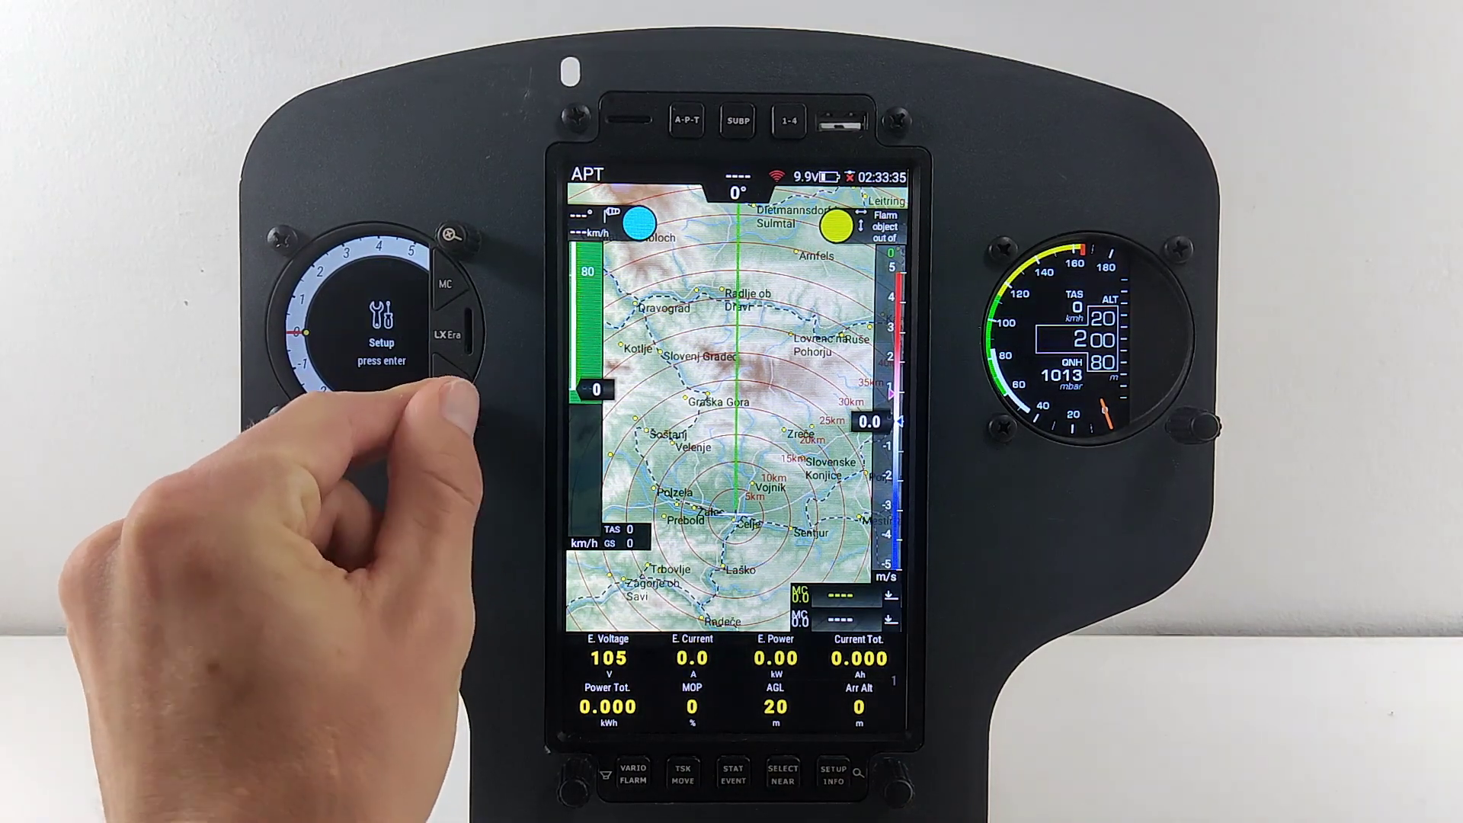
key("Return")
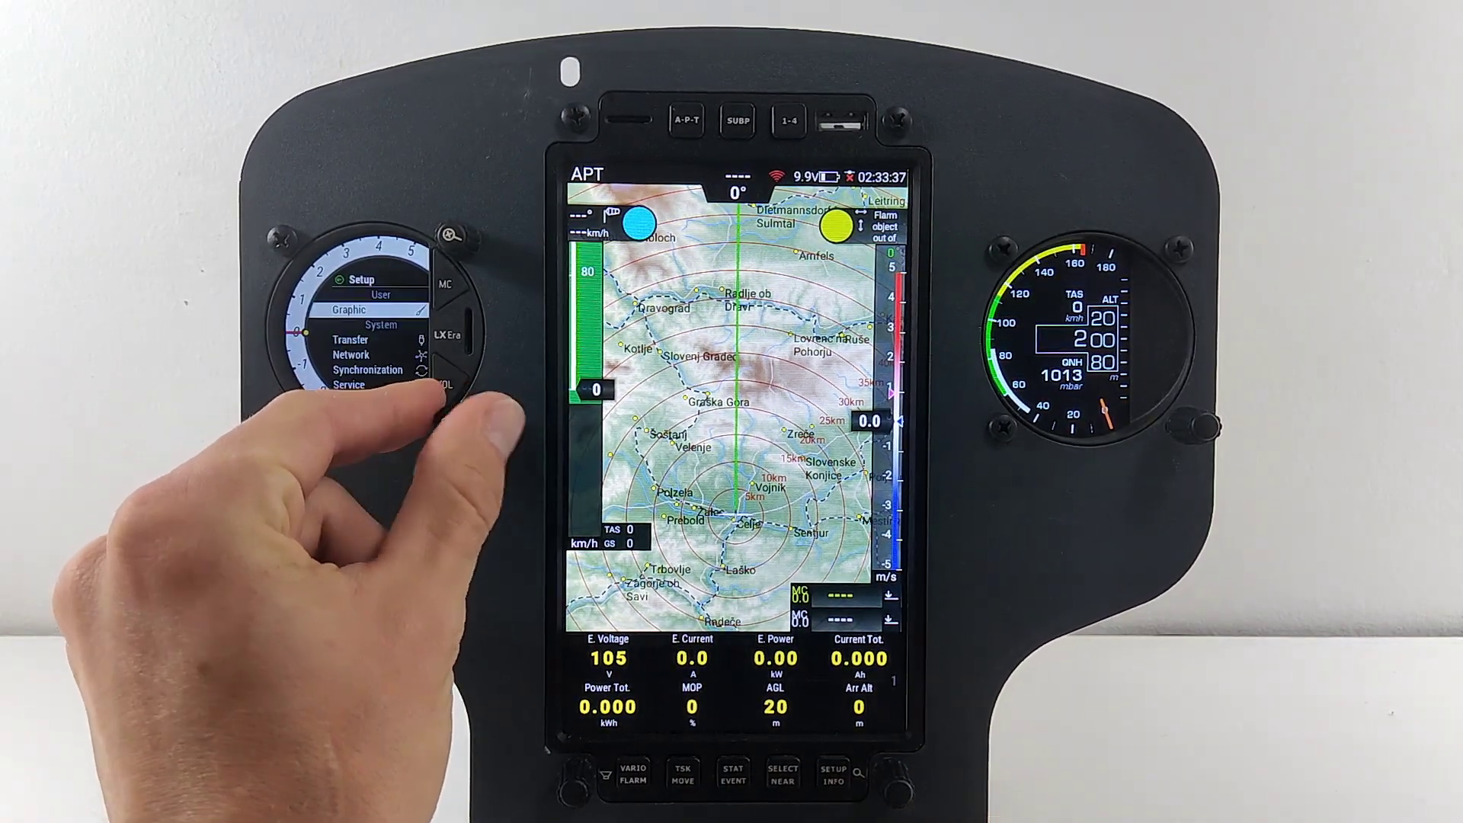
scroll(452, 422, "down", 2)
scroll(451, 421, "down", 1)
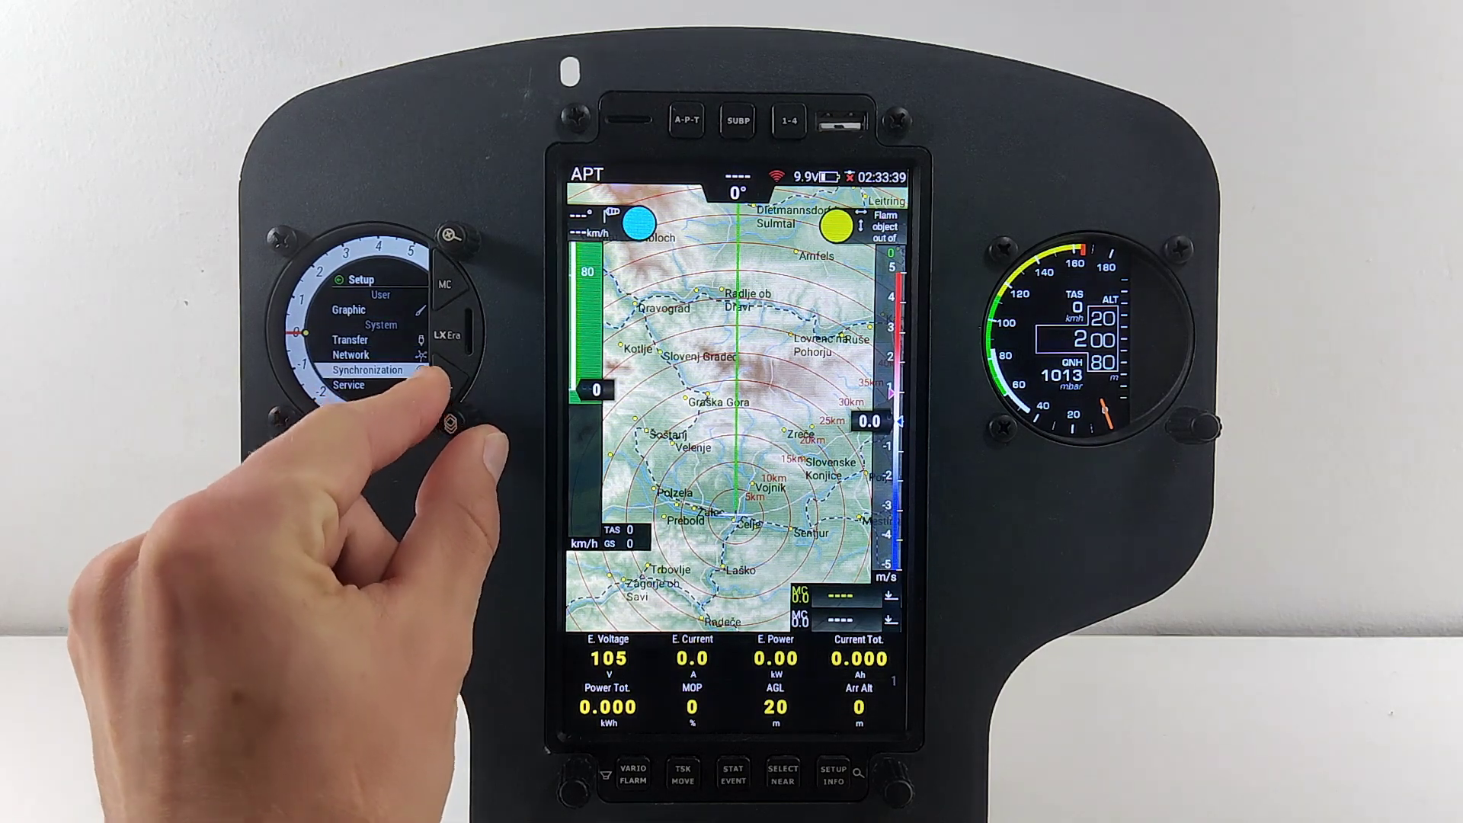
key("Return")
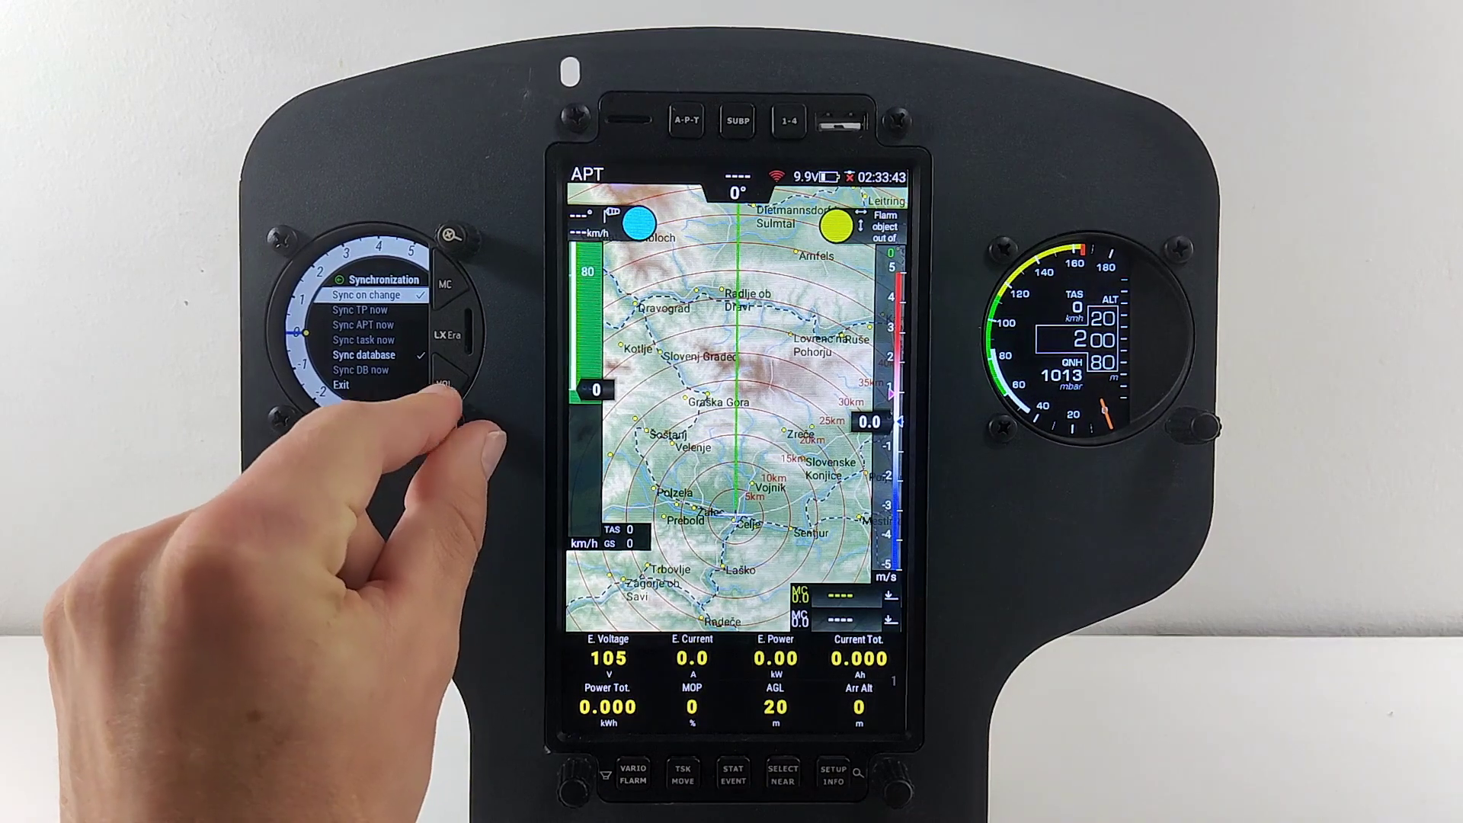
key("Return")
scroll(452, 421, "down", 4)
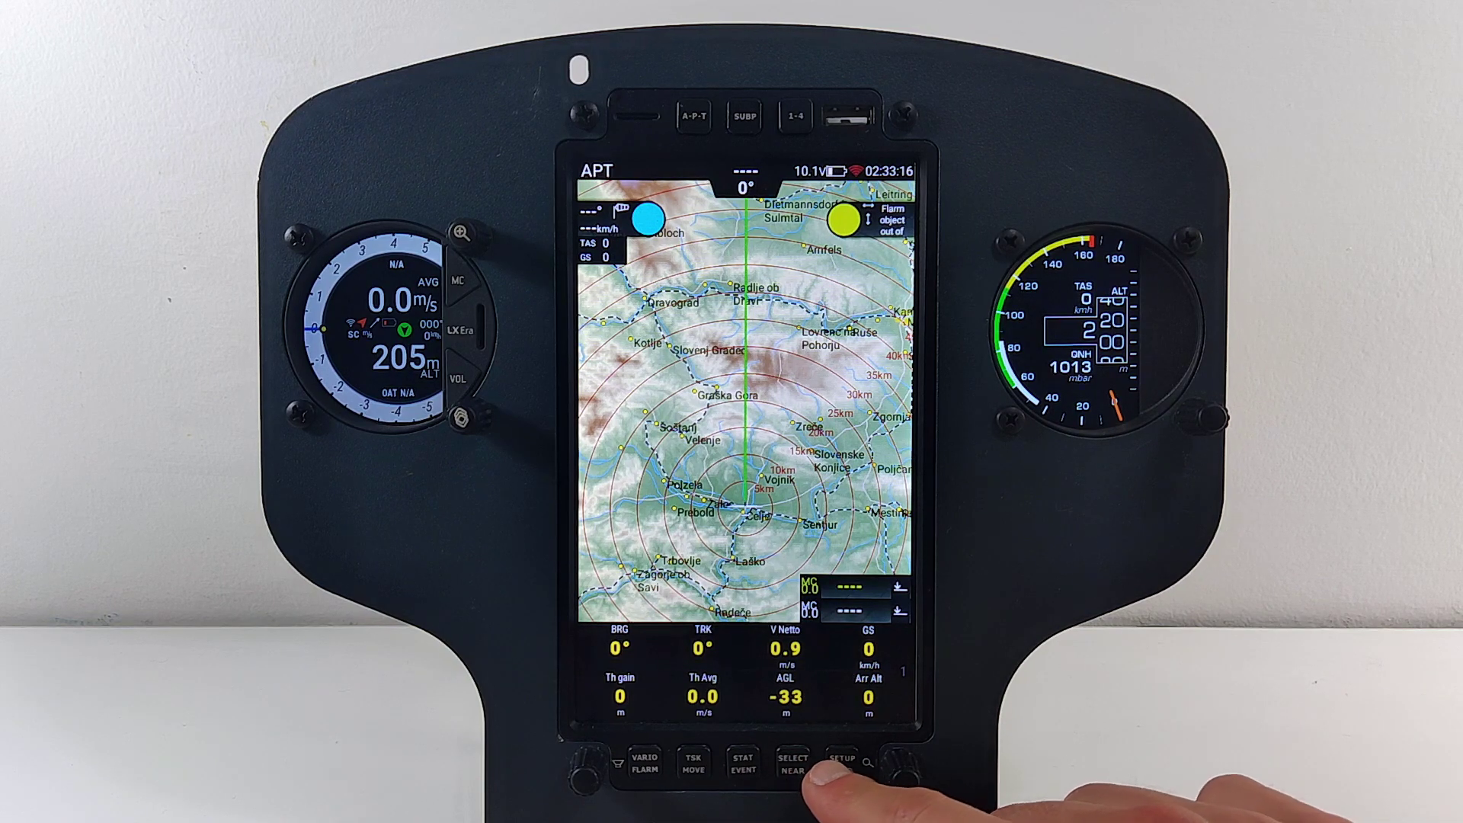
left_click(842, 764)
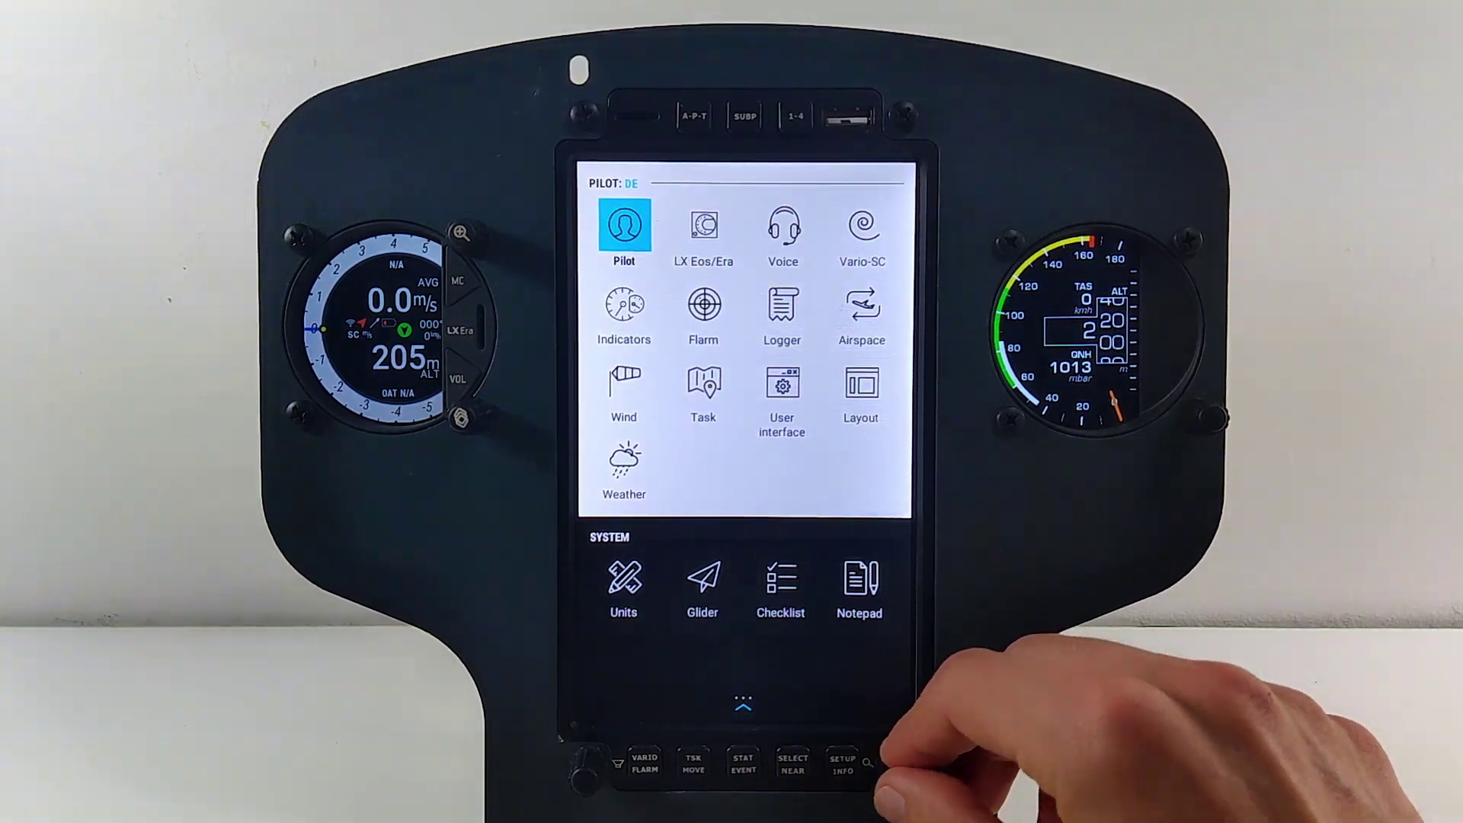
Open the Pilot settings and start editing the Cloud ID field
left_click(895, 765)
scroll(899, 769, "down", 6)
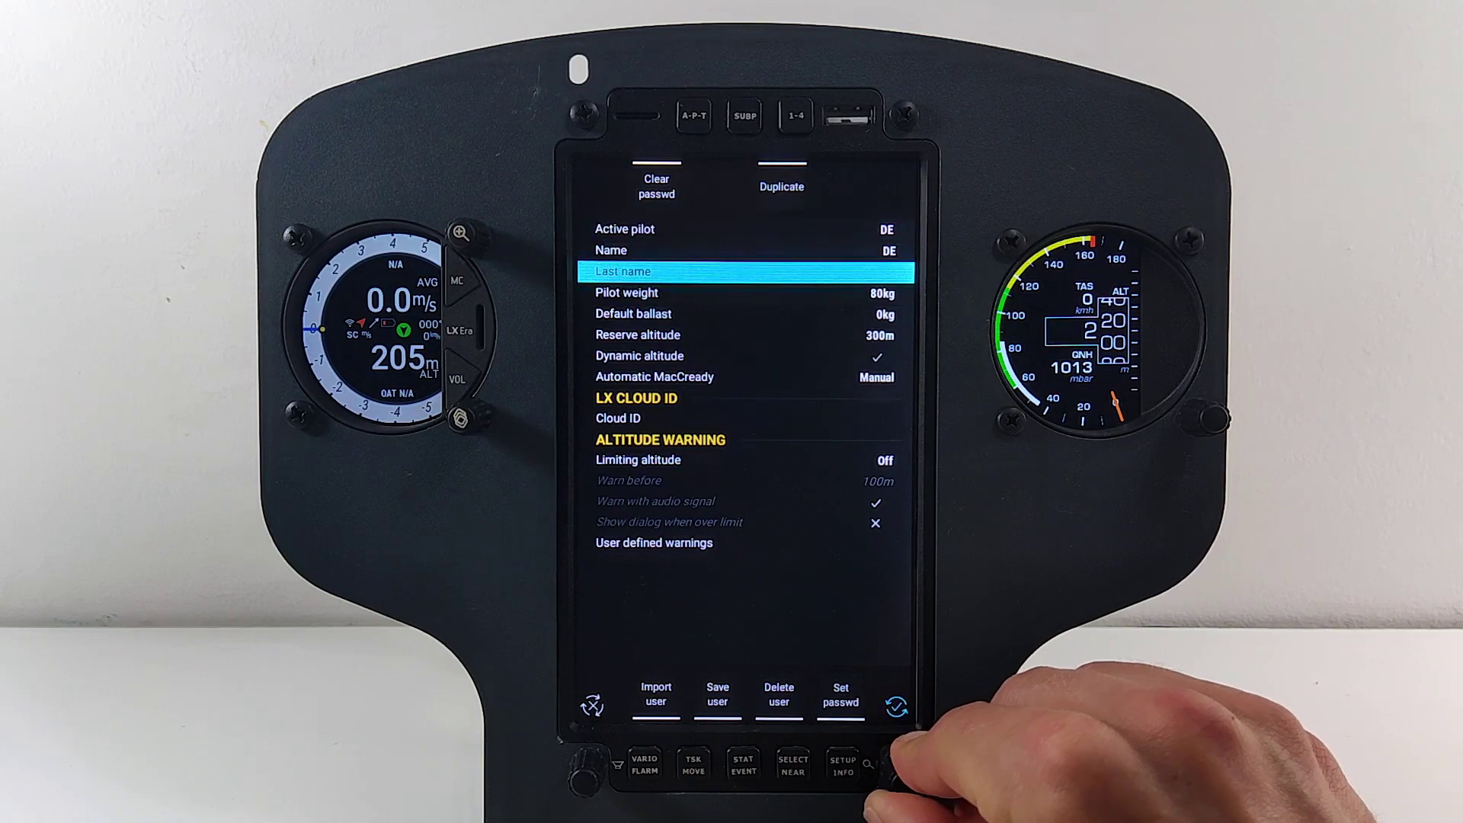
scroll(899, 769, "down", 2)
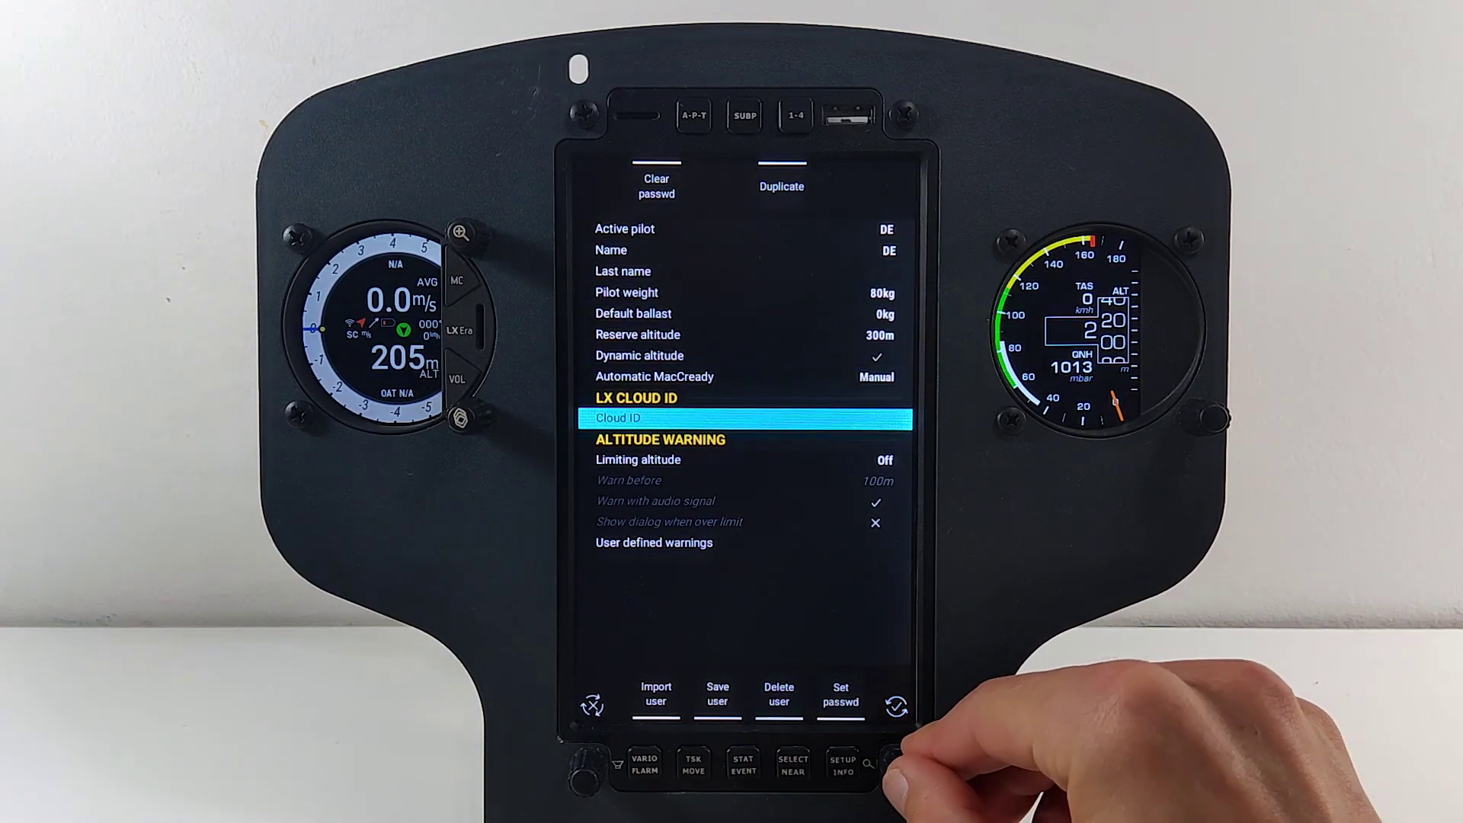
left_click(895, 765)
scroll(895, 766, "down", 6)
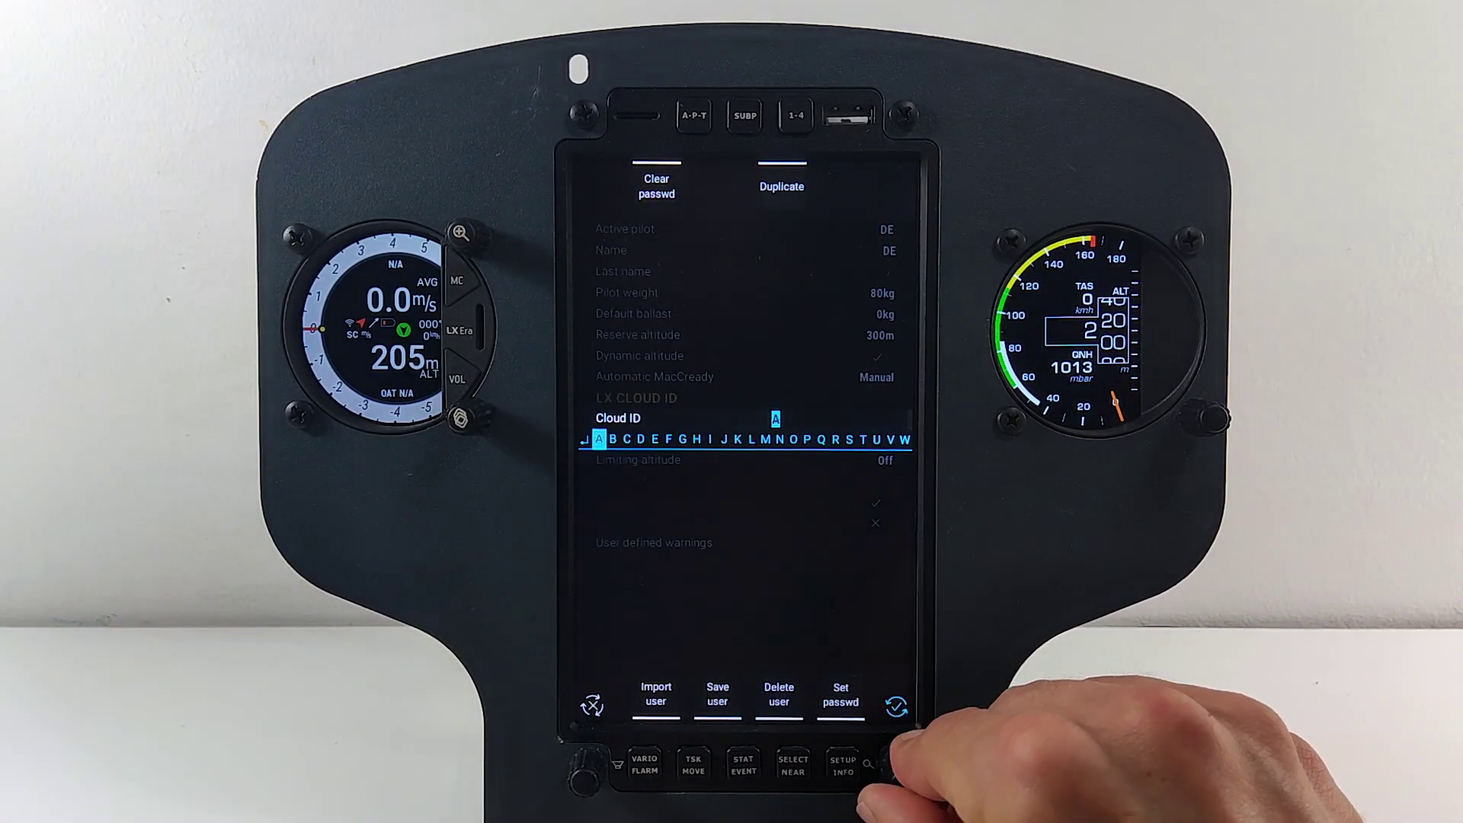
Enter the ownership ID character by character with the knob and confirm it
left_click(895, 765)
scroll(895, 765, "up", 3)
left_click(895, 766)
scroll(895, 766, "down", 20)
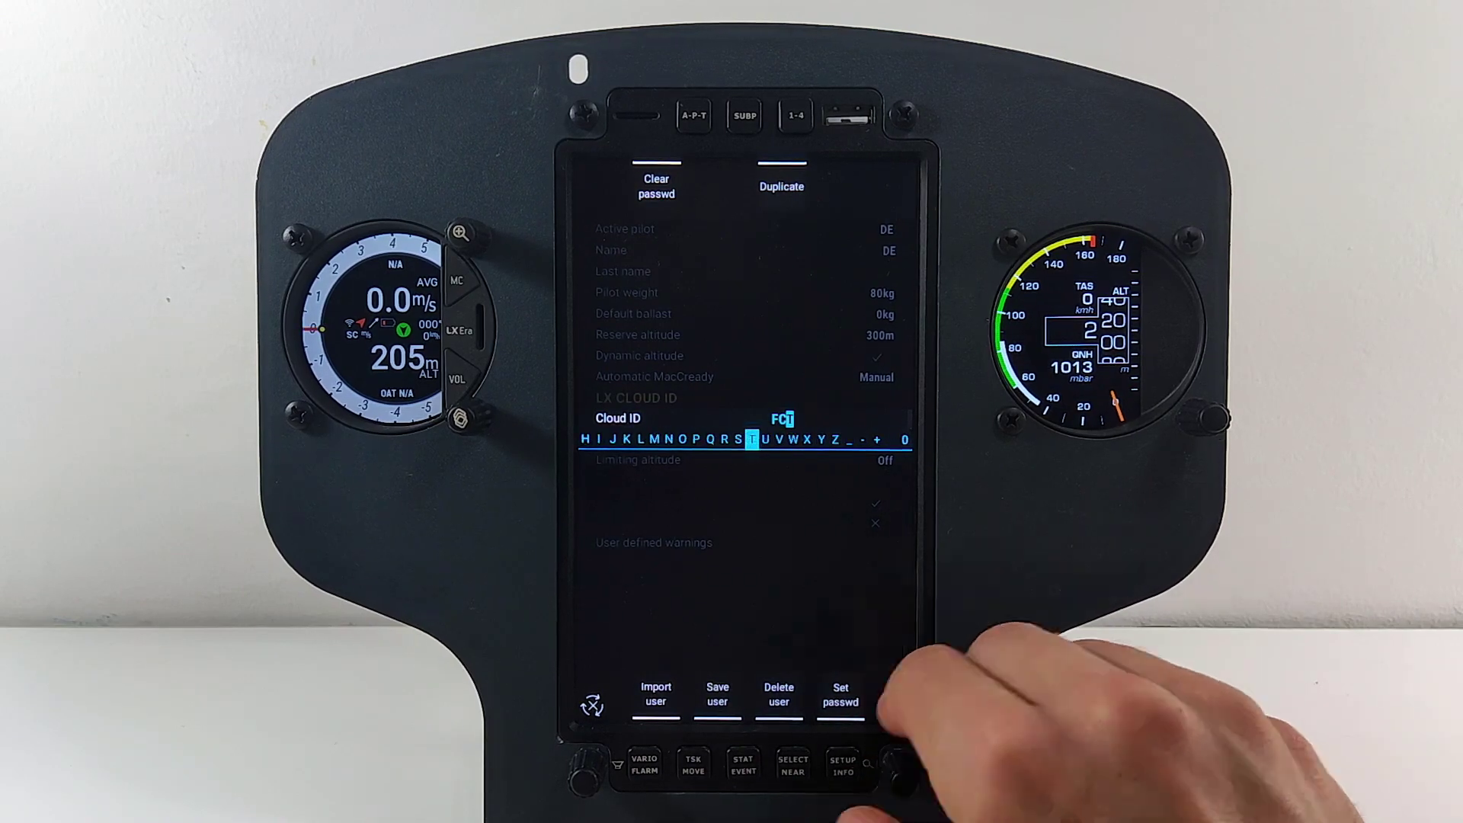
left_click(895, 766)
scroll(895, 765, "up", 4)
left_click(895, 765)
scroll(895, 766, "down", 5)
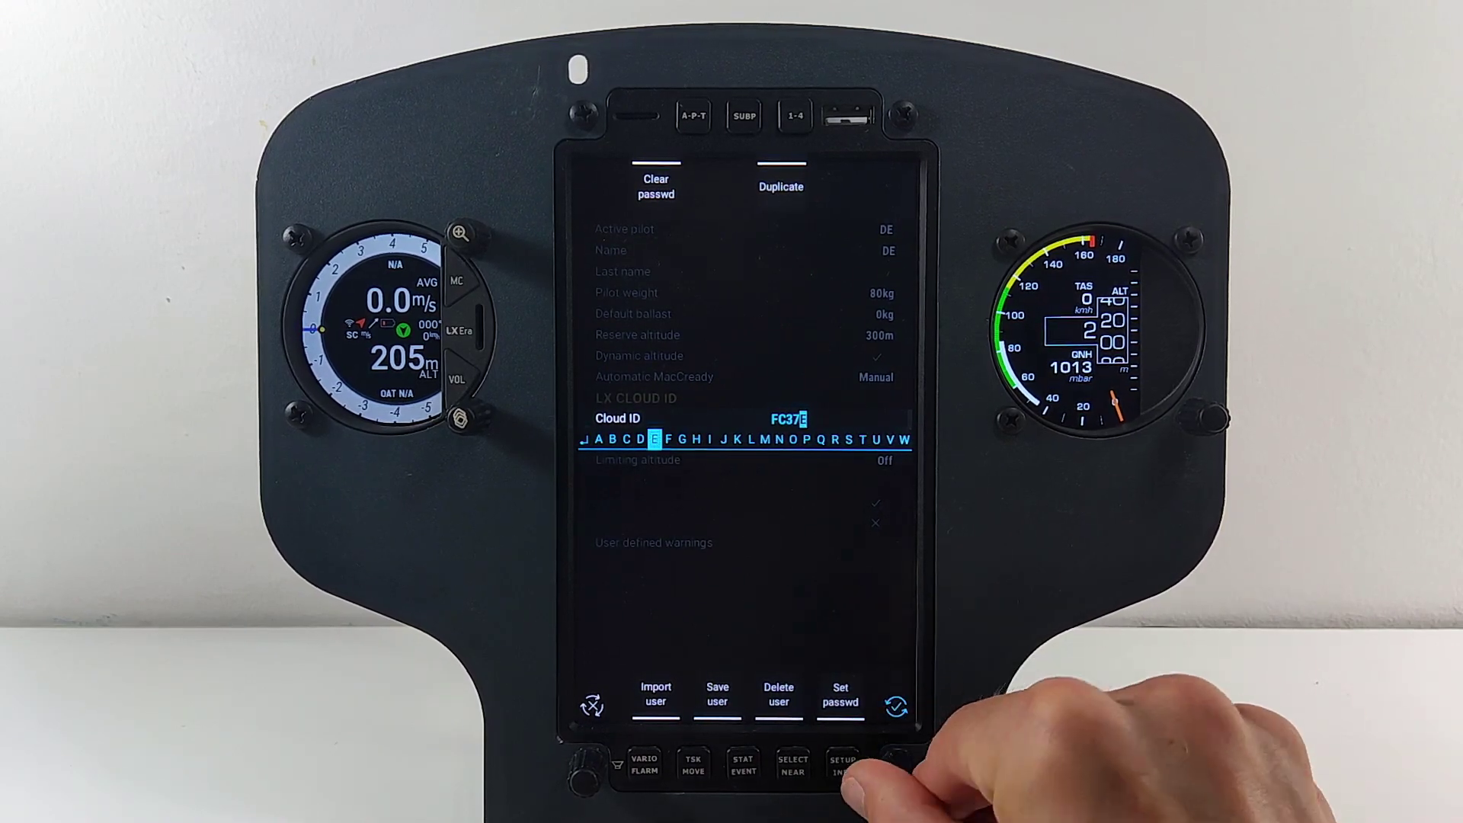
left_click(895, 766)
scroll(895, 766, "down", 6)
left_click(895, 766)
scroll(895, 766, "down", 2)
left_click(895, 765)
scroll(896, 765, "down", 5)
left_click(895, 766)
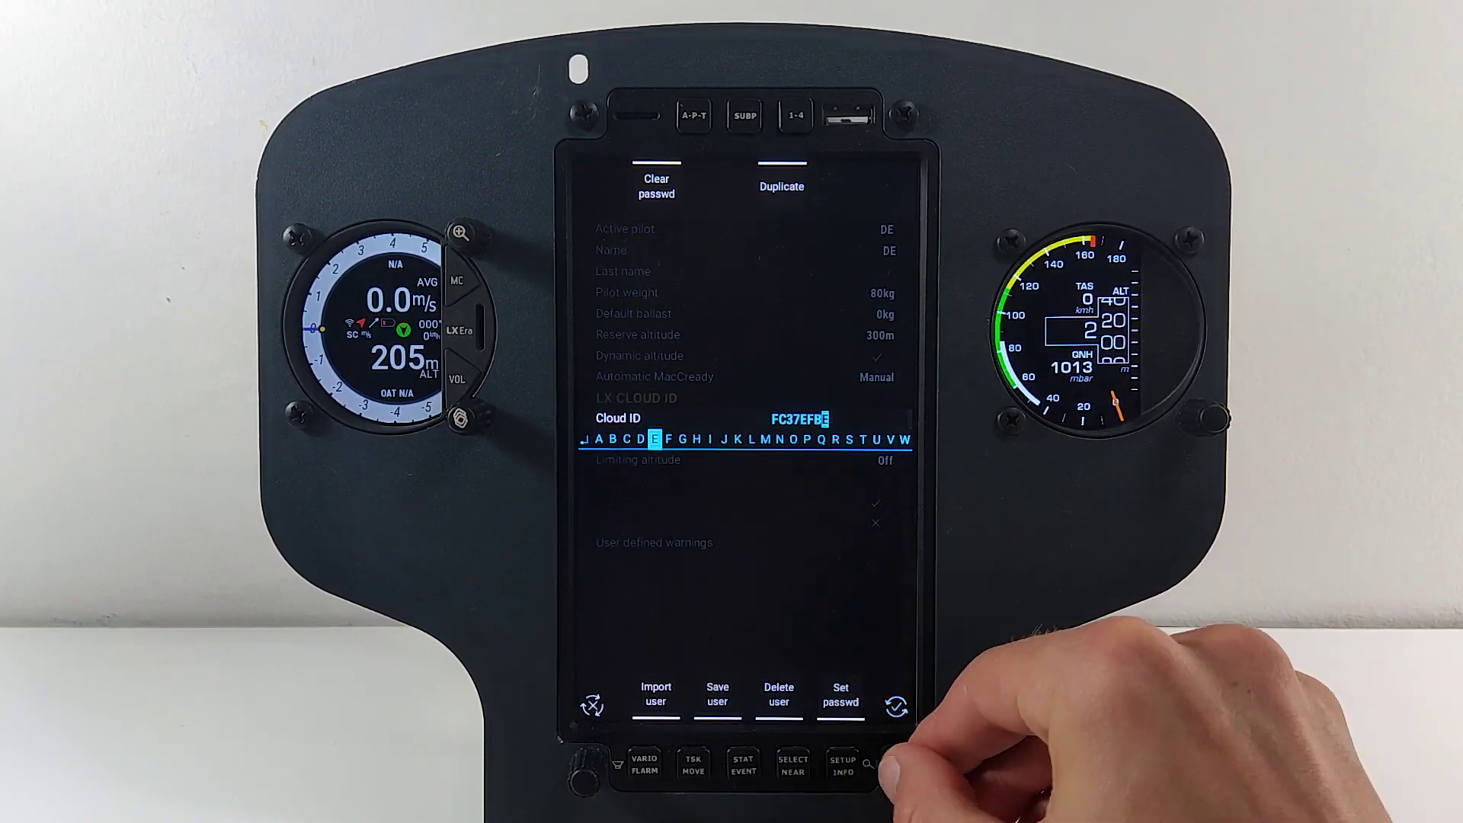
scroll(895, 765, "up", 6)
left_click(895, 766)
scroll(895, 766, "down", 20)
left_click(895, 765)
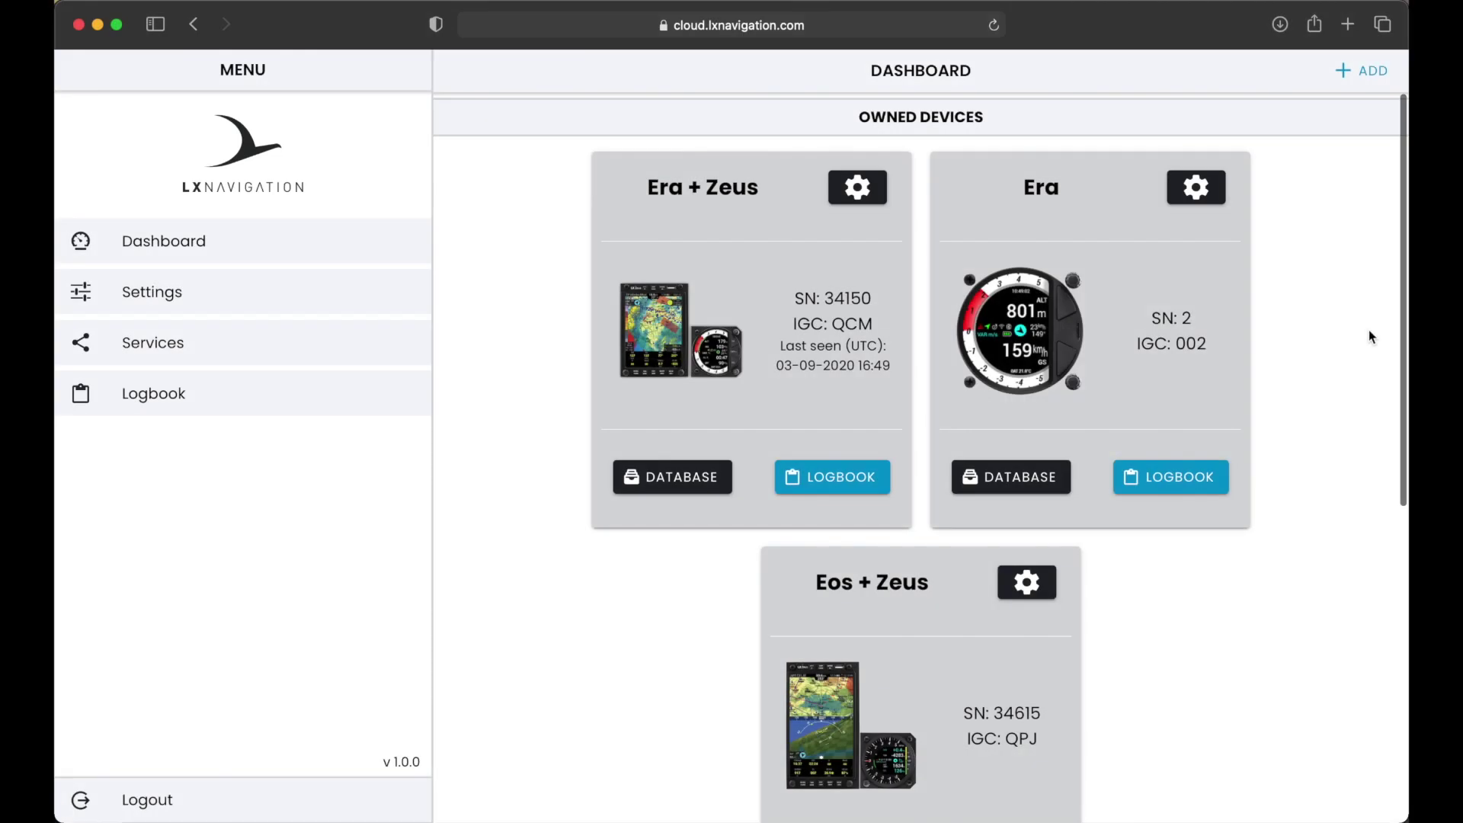
scroll(1369, 331, "down", 10)
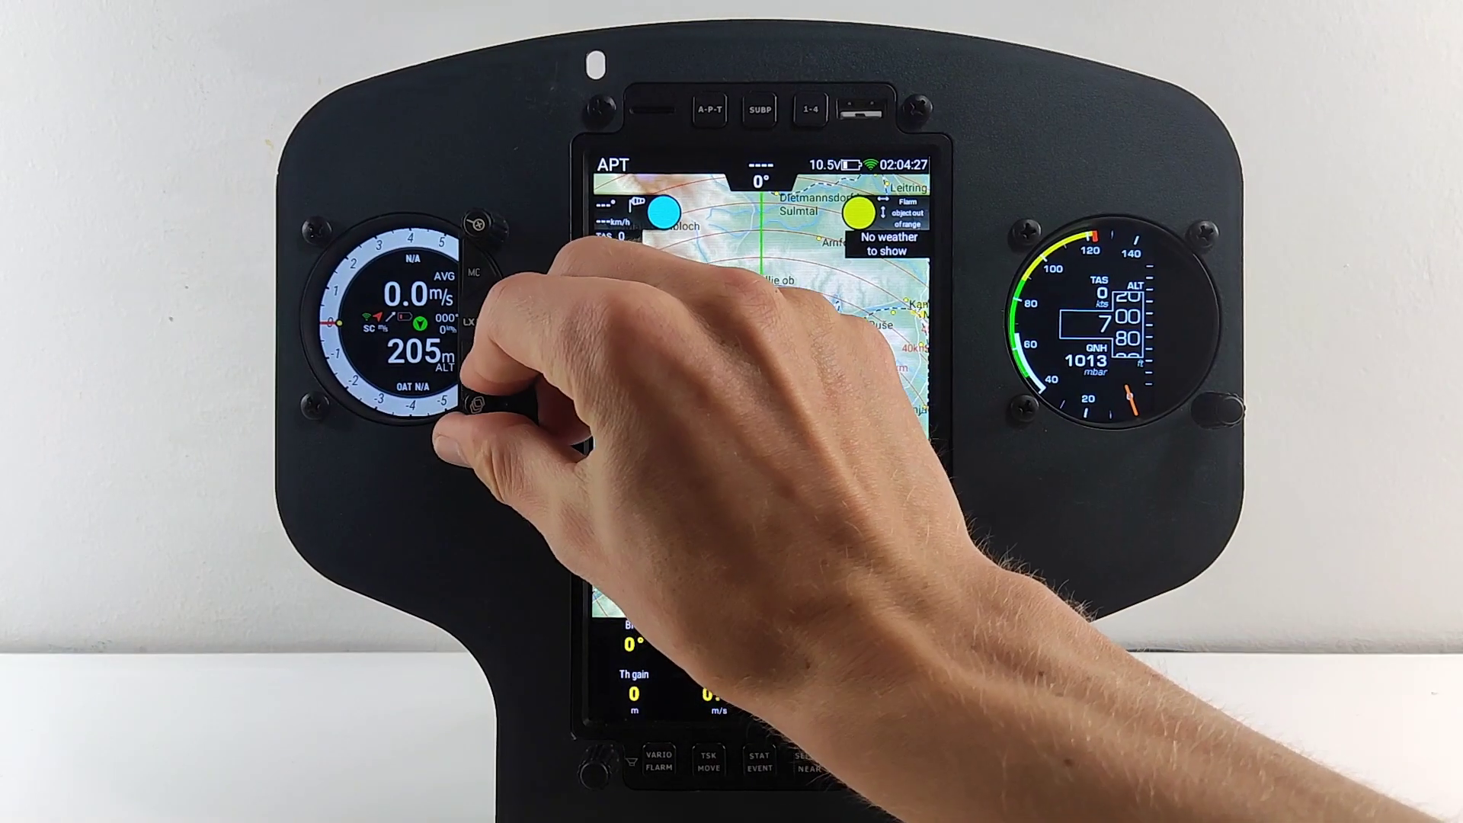
Open Setup > Service > Cloud Info on the vario and show the Cloud info page
key("Return")
key("Down")
key("Down")
key("Down")
key("Down")
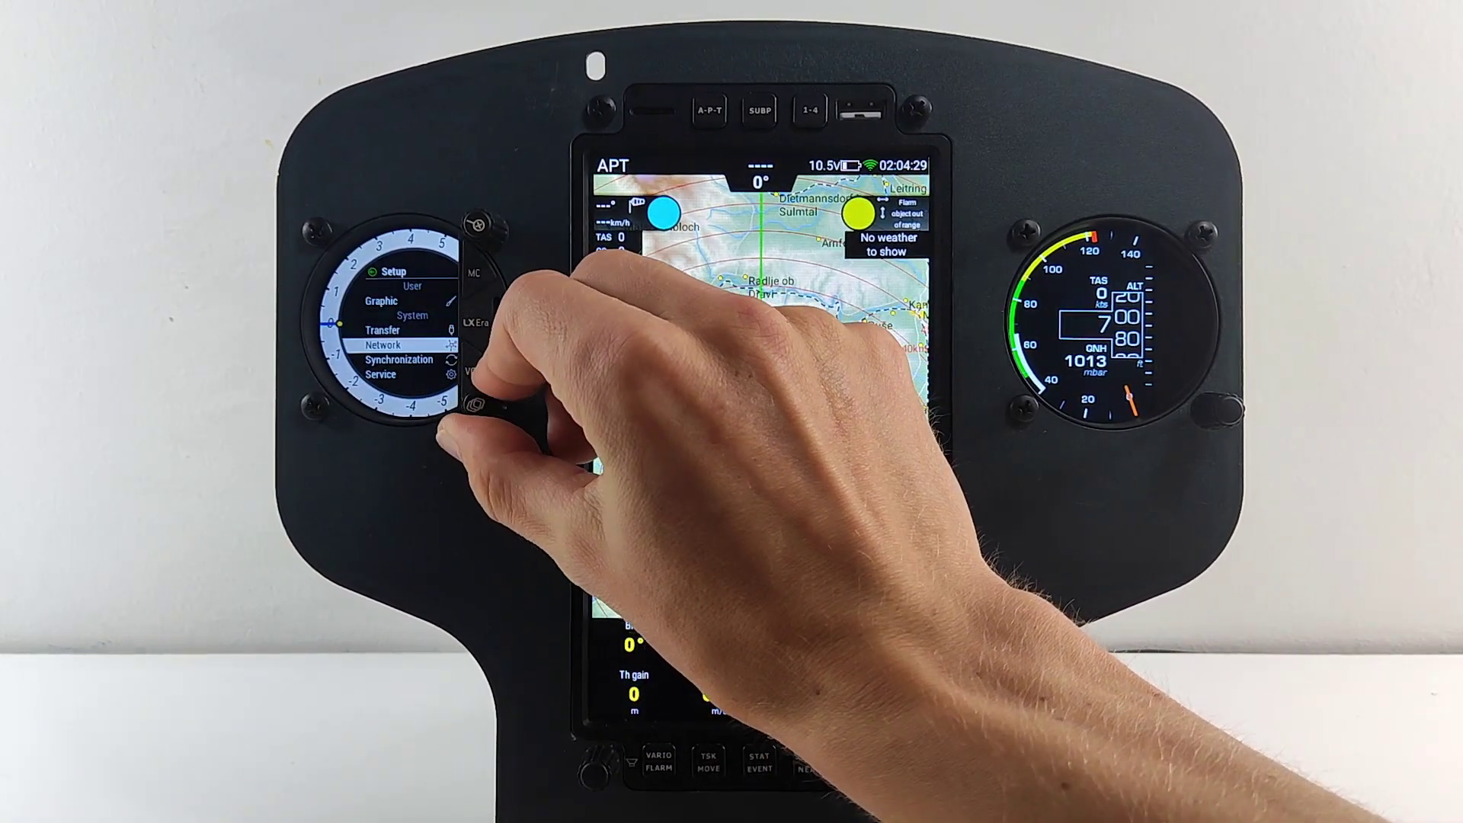
key("Return")
key("Down")
key("Down")
key("Down")
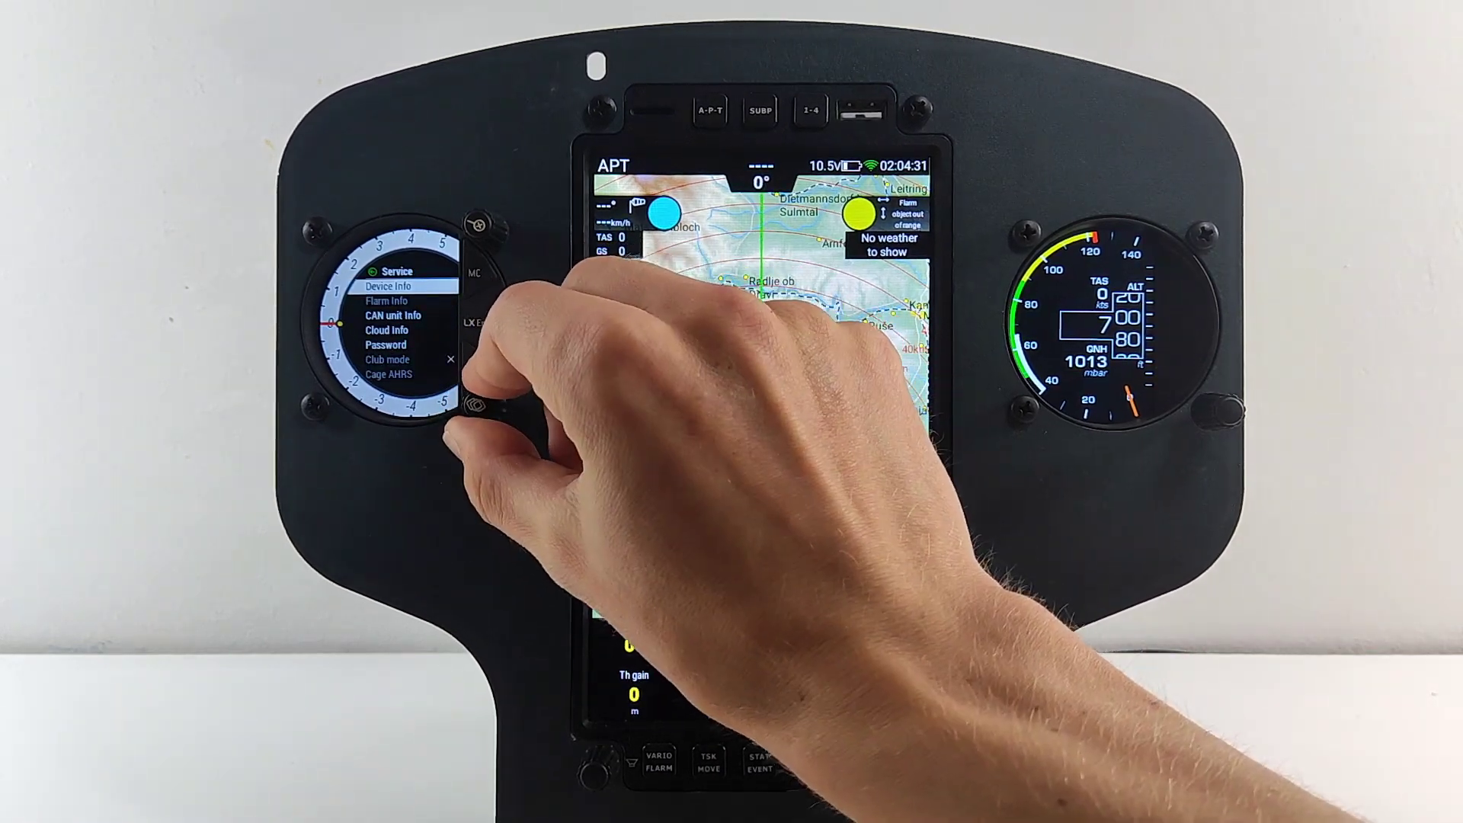
key("Return")
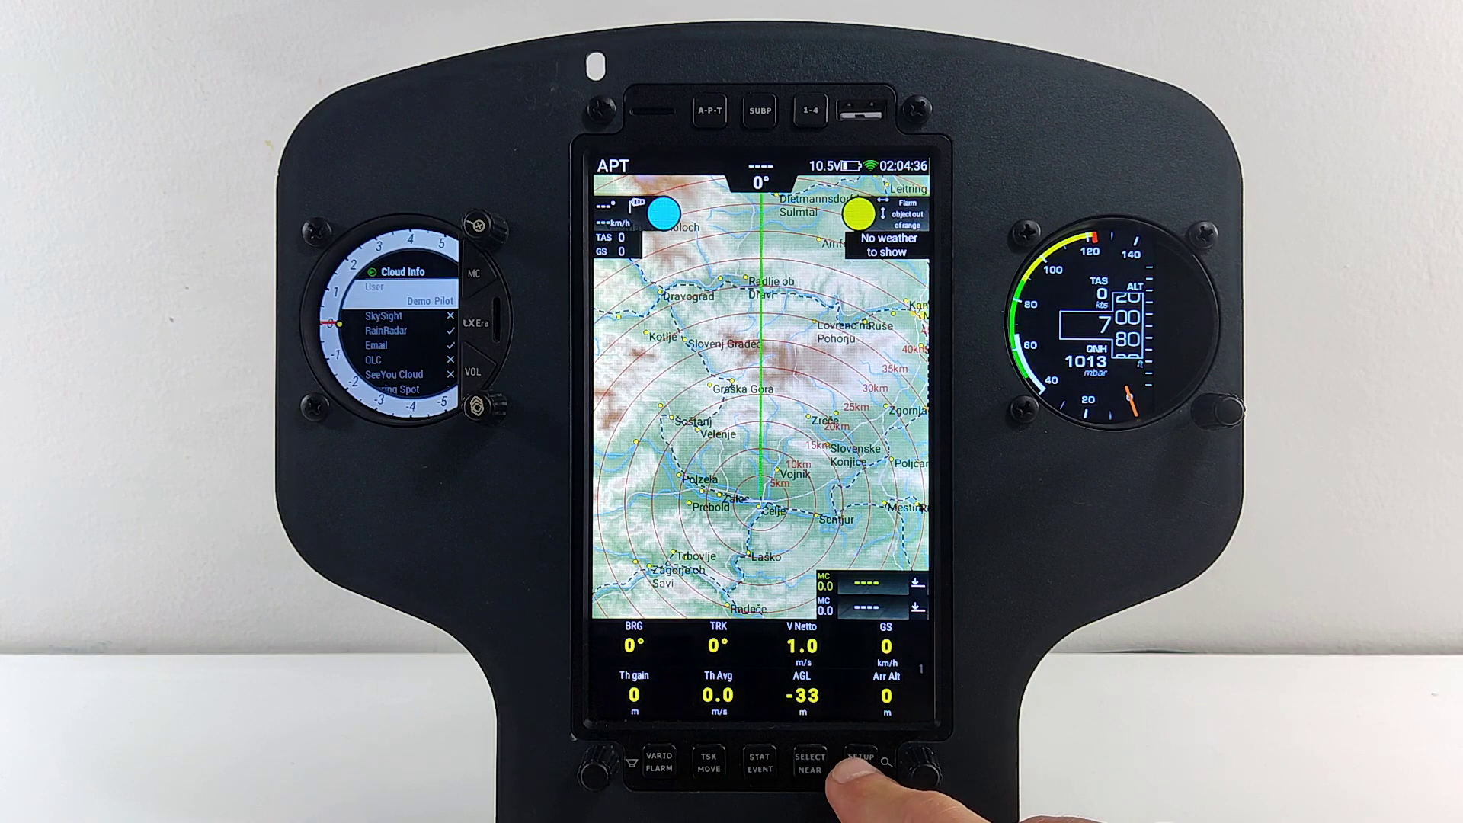
left_click(861, 762)
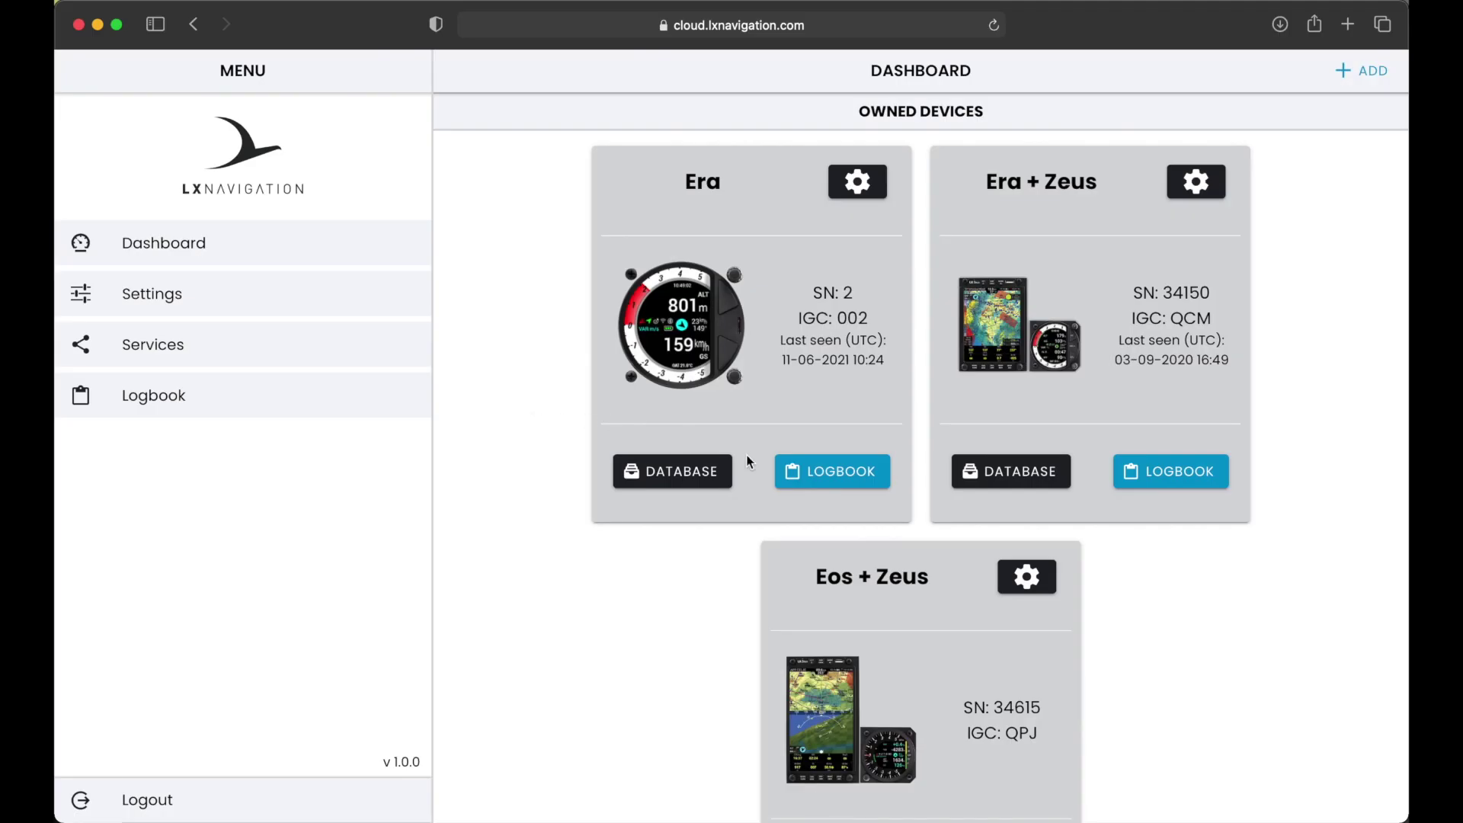
left_click(831, 473)
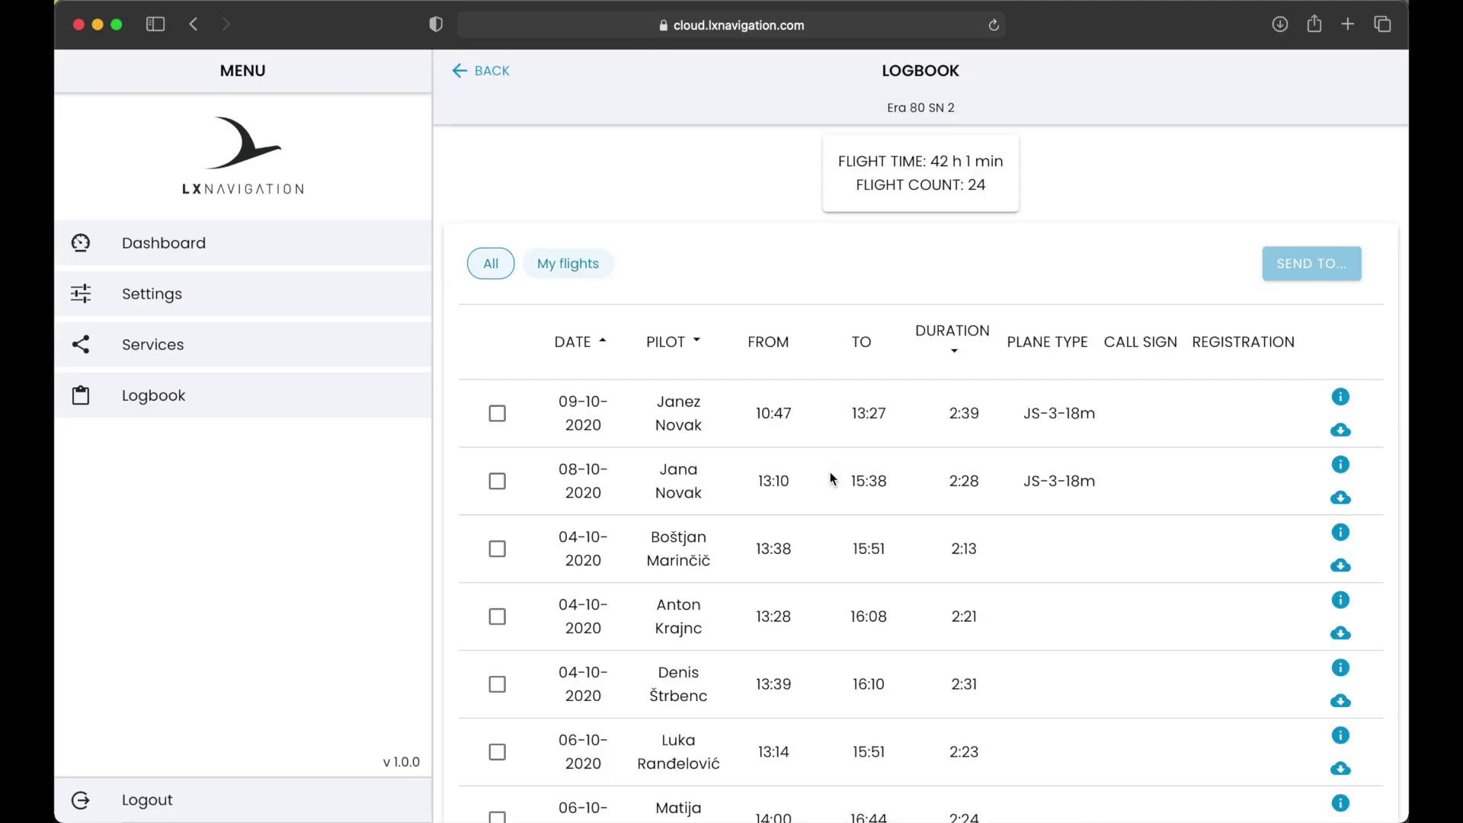
scroll(830, 476, "down", 5)
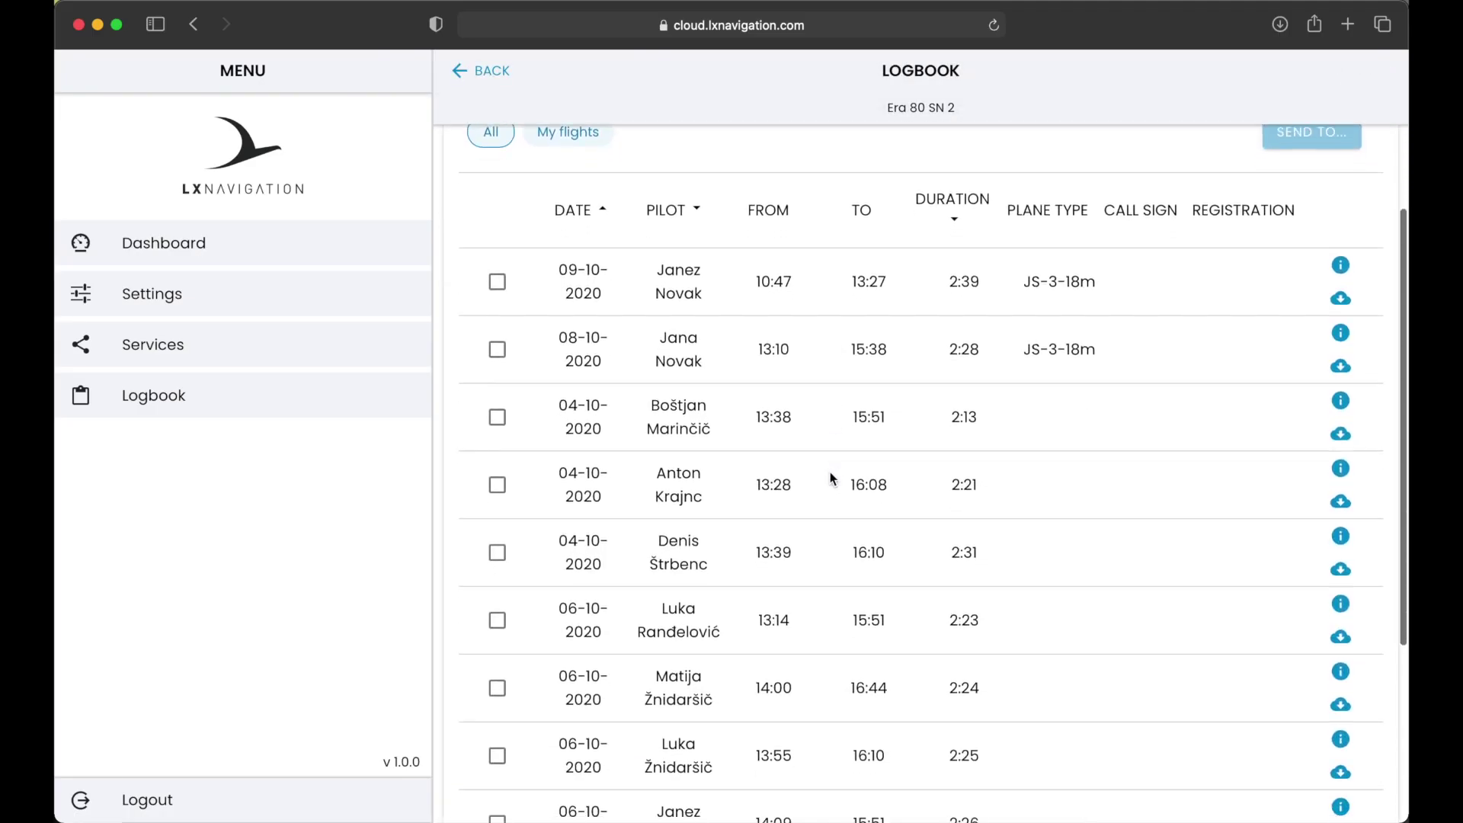
scroll(831, 476, "down", 5)
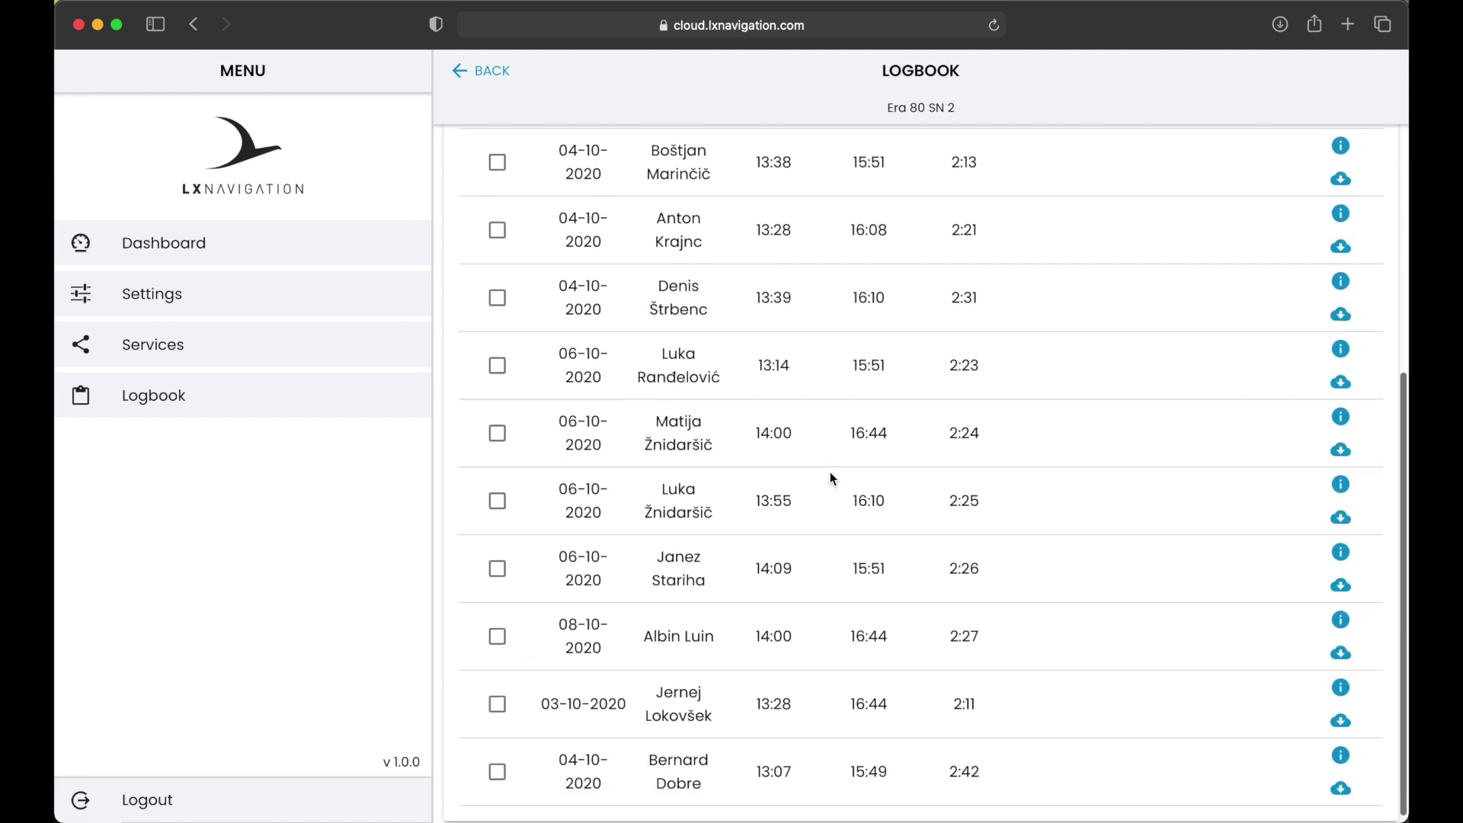
scroll(830, 472, "up", 10)
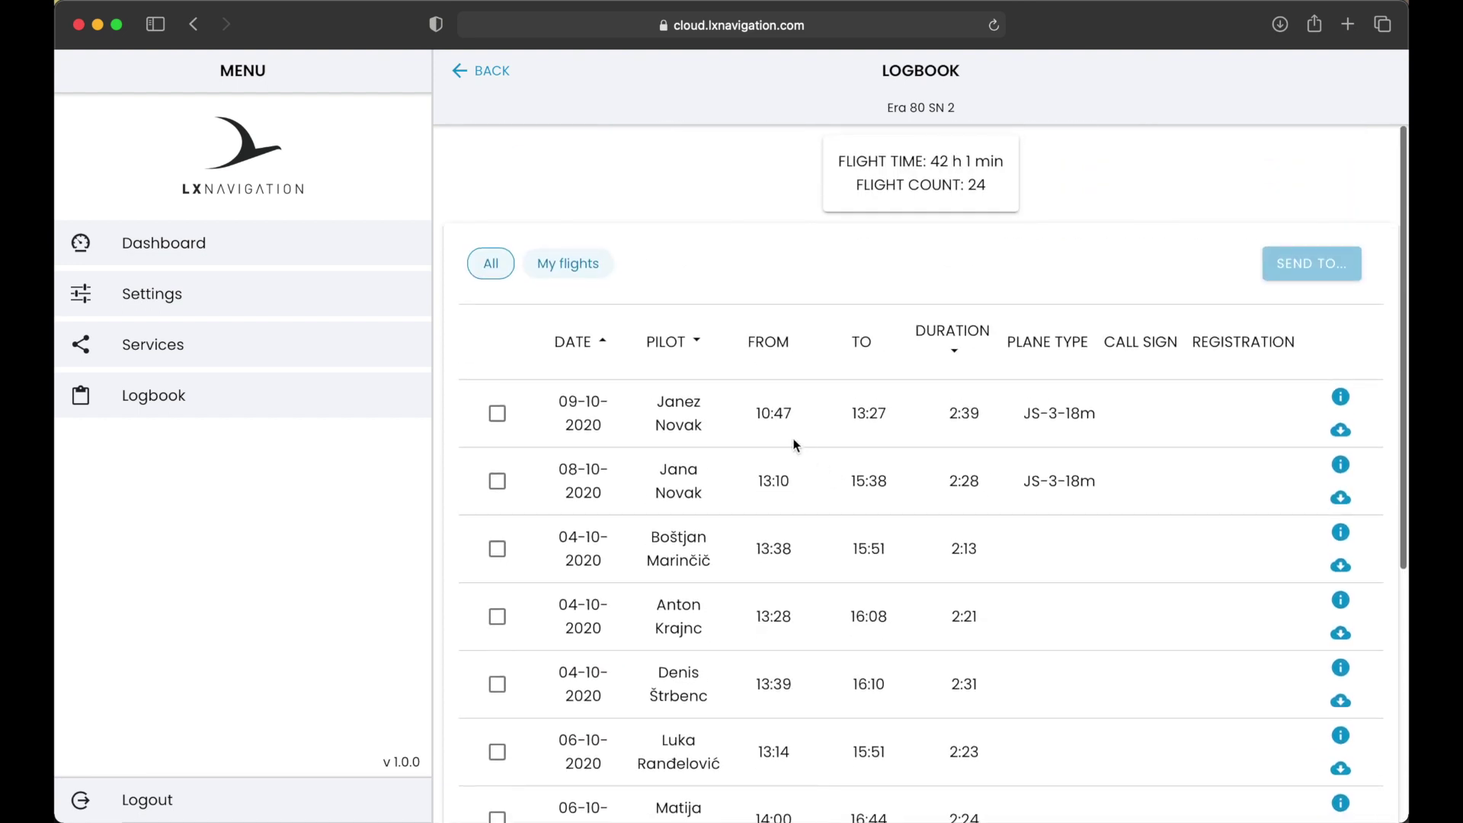
left_click(573, 275)
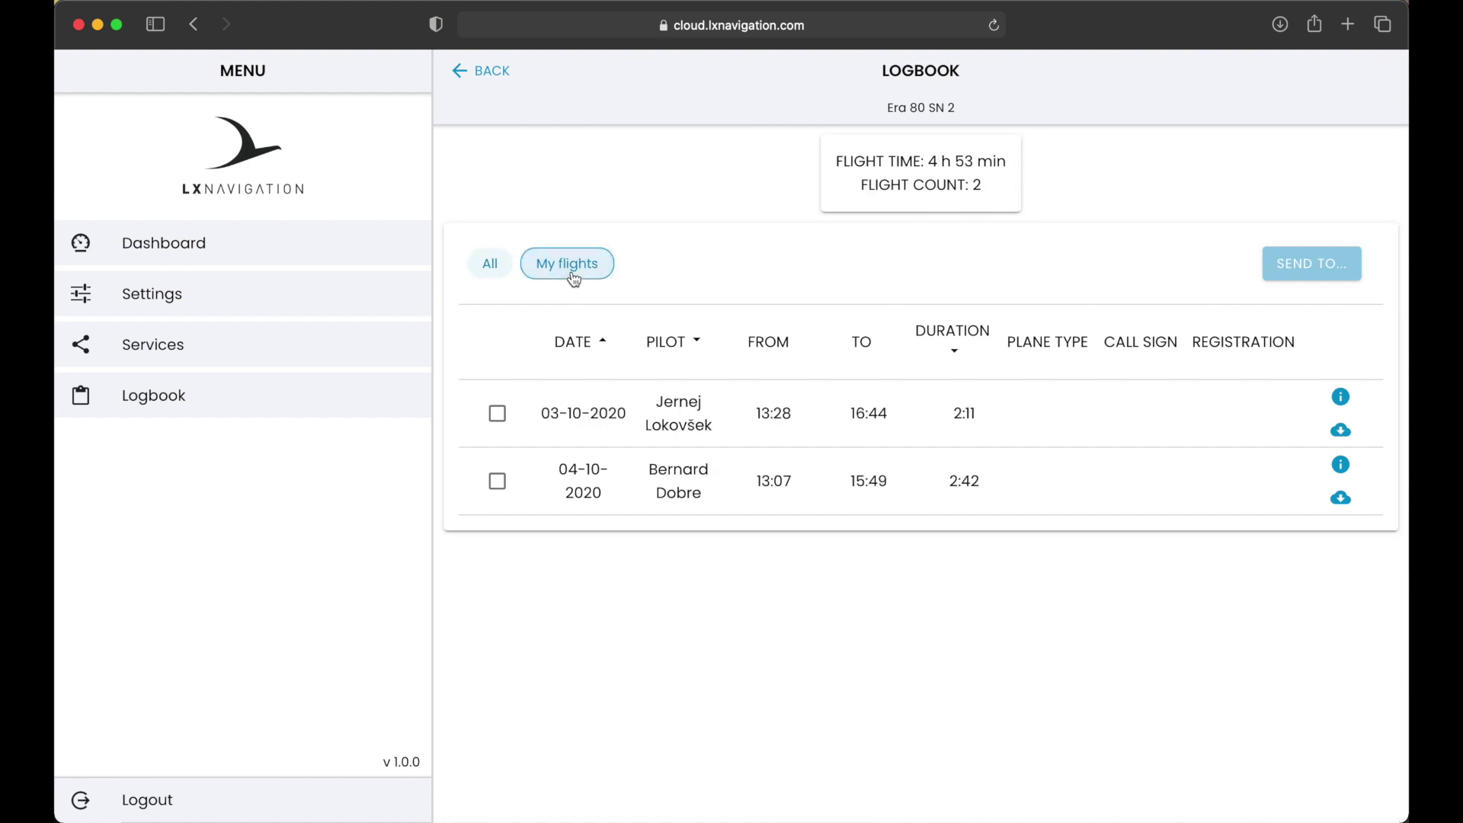
left_click(491, 267)
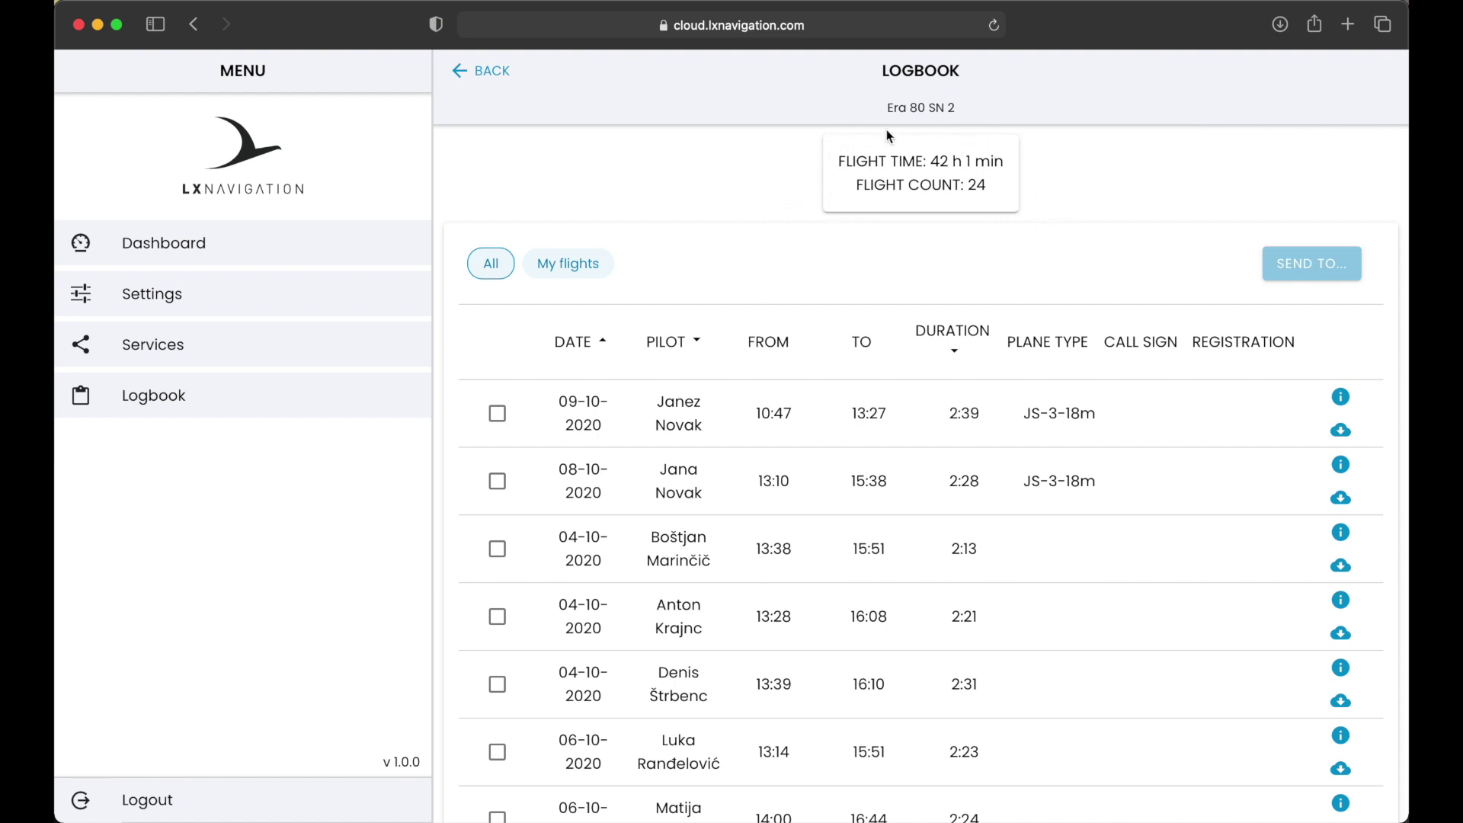
left_click(487, 73)
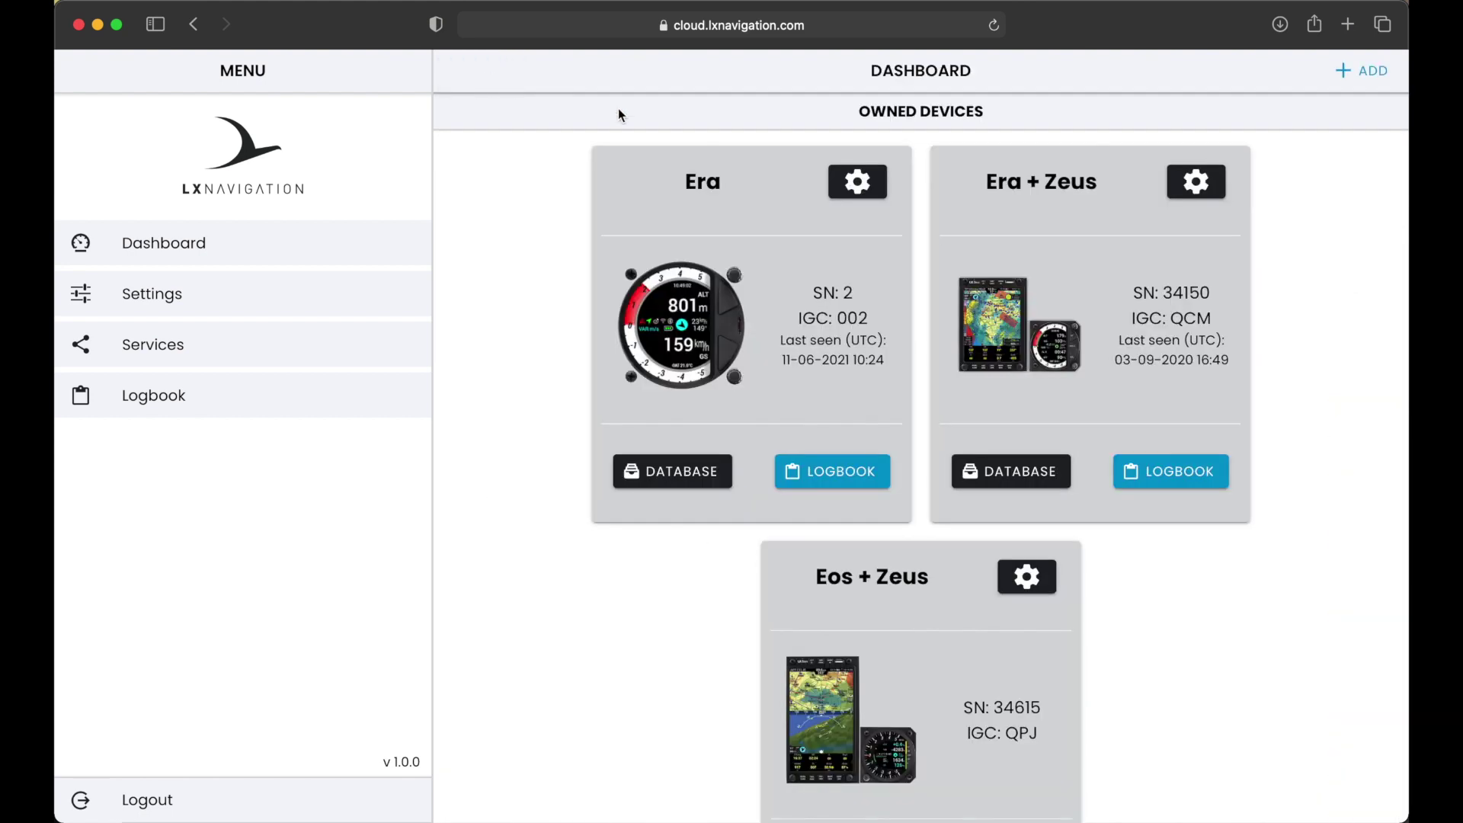
left_click(855, 183)
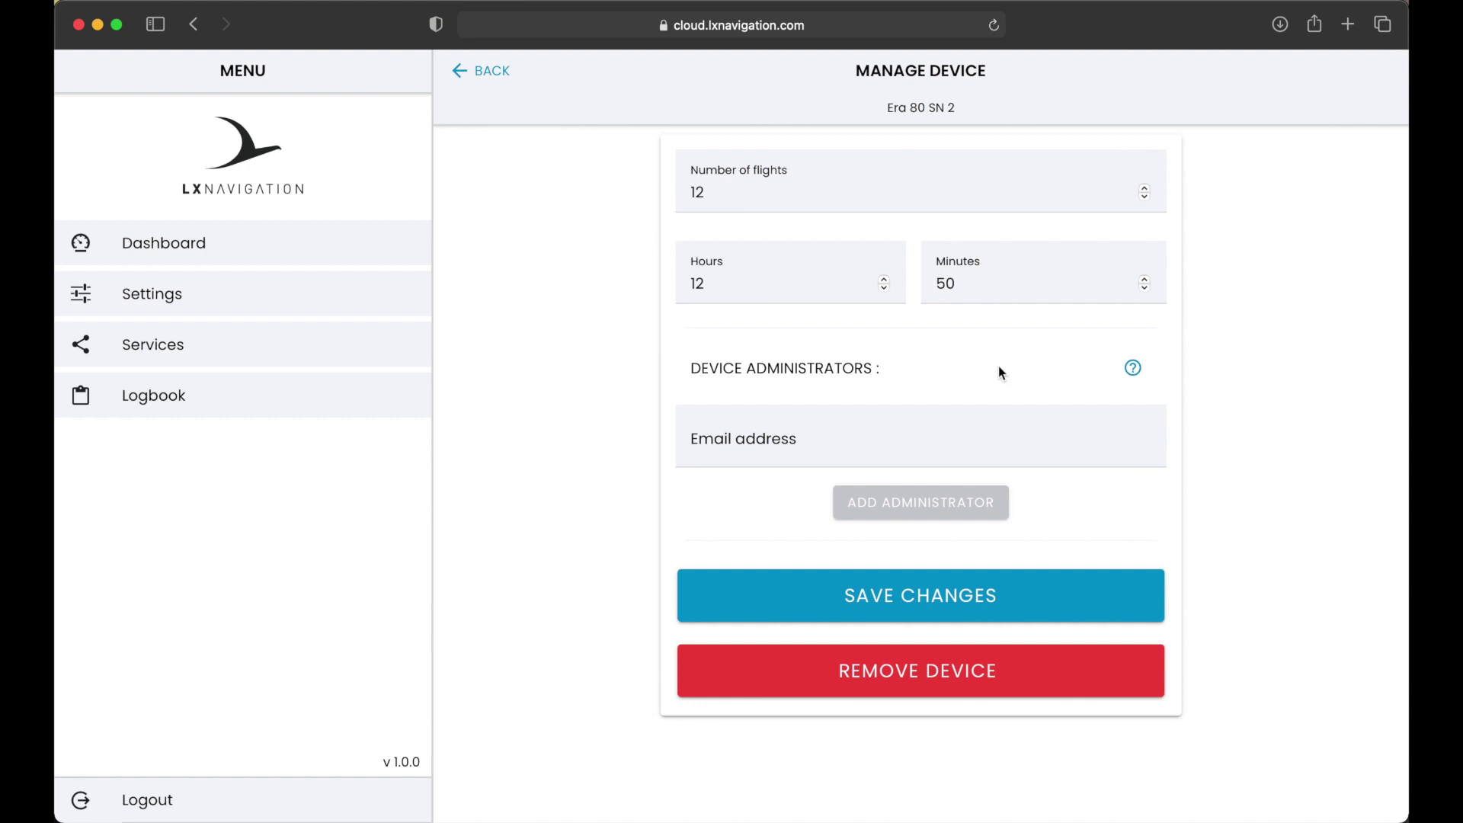
left_click(494, 79)
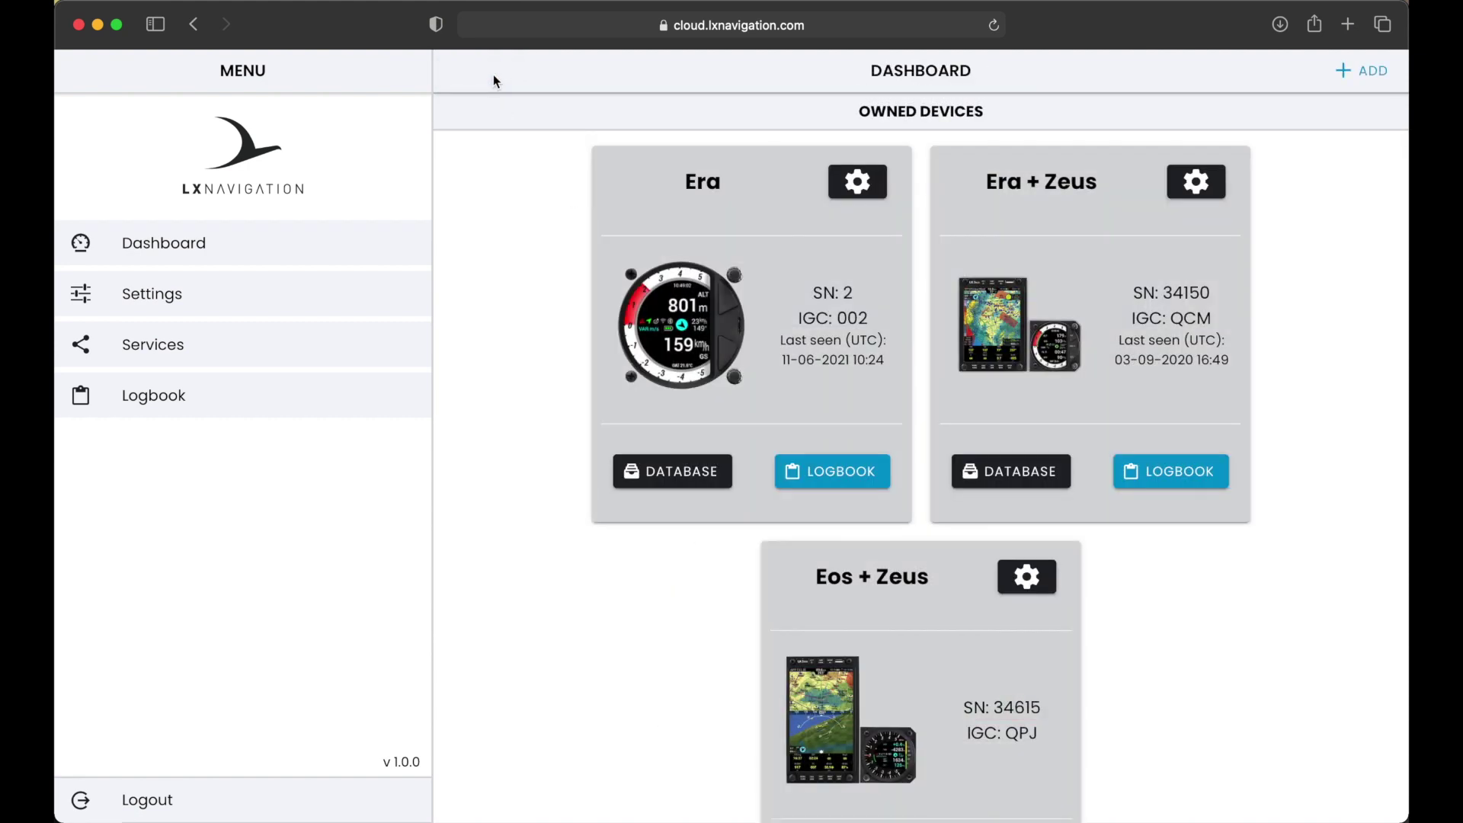
Measure a three-point 521.545 km route over the 09-10-2020 flight track, then return to the logbook
left_click(837, 471)
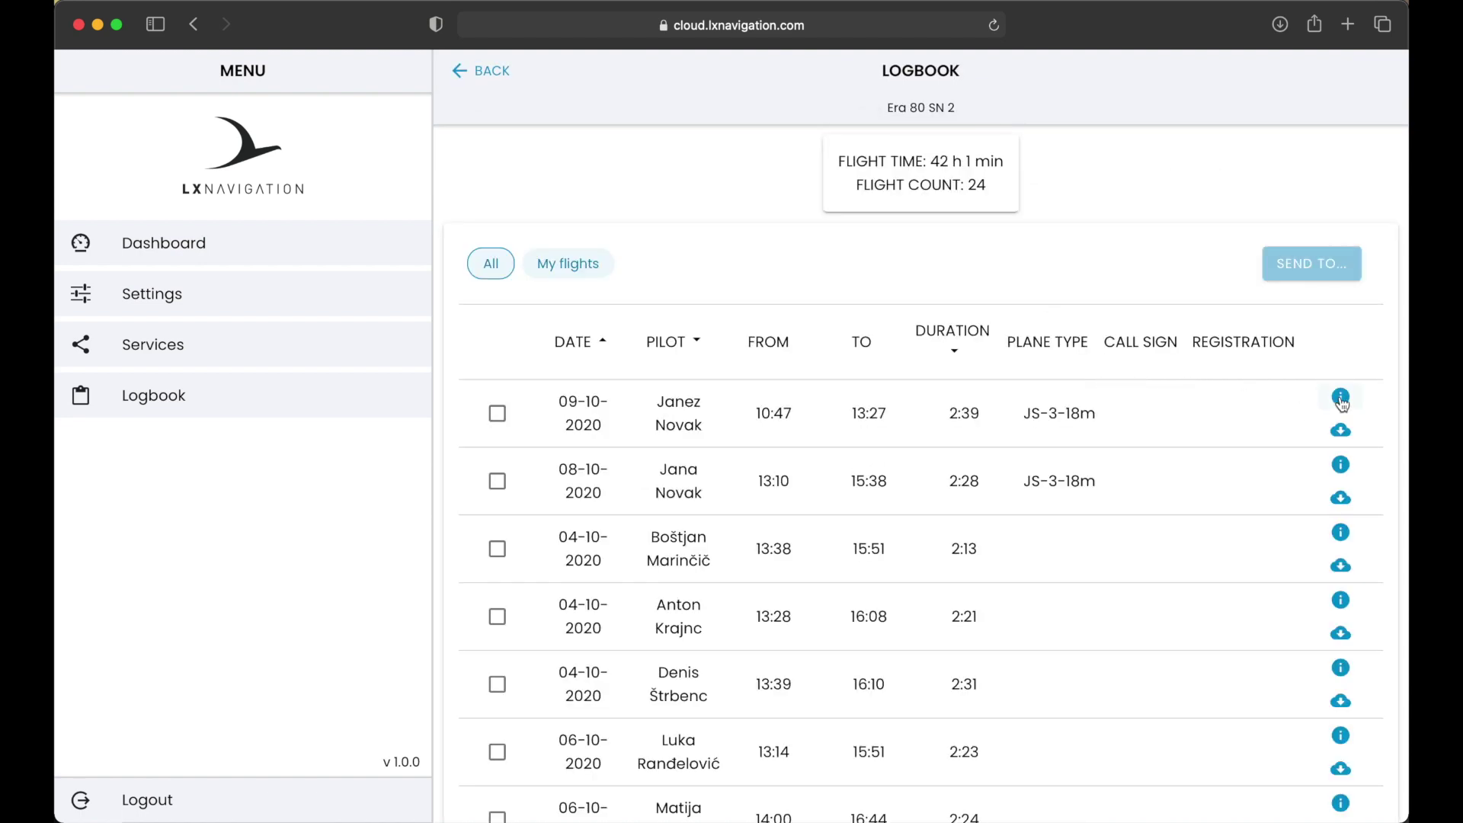
left_click(1340, 398)
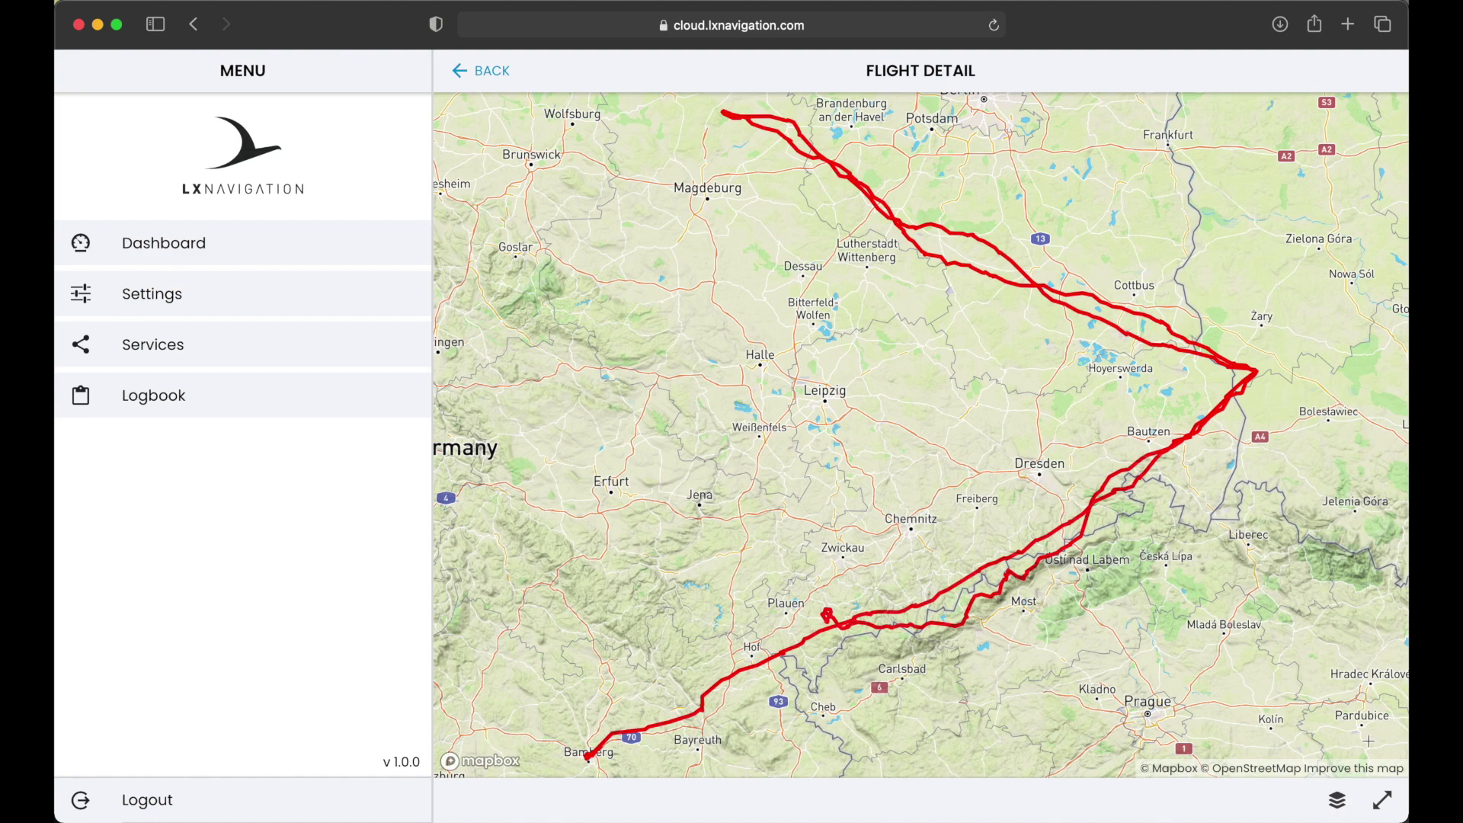
left_click(1388, 811)
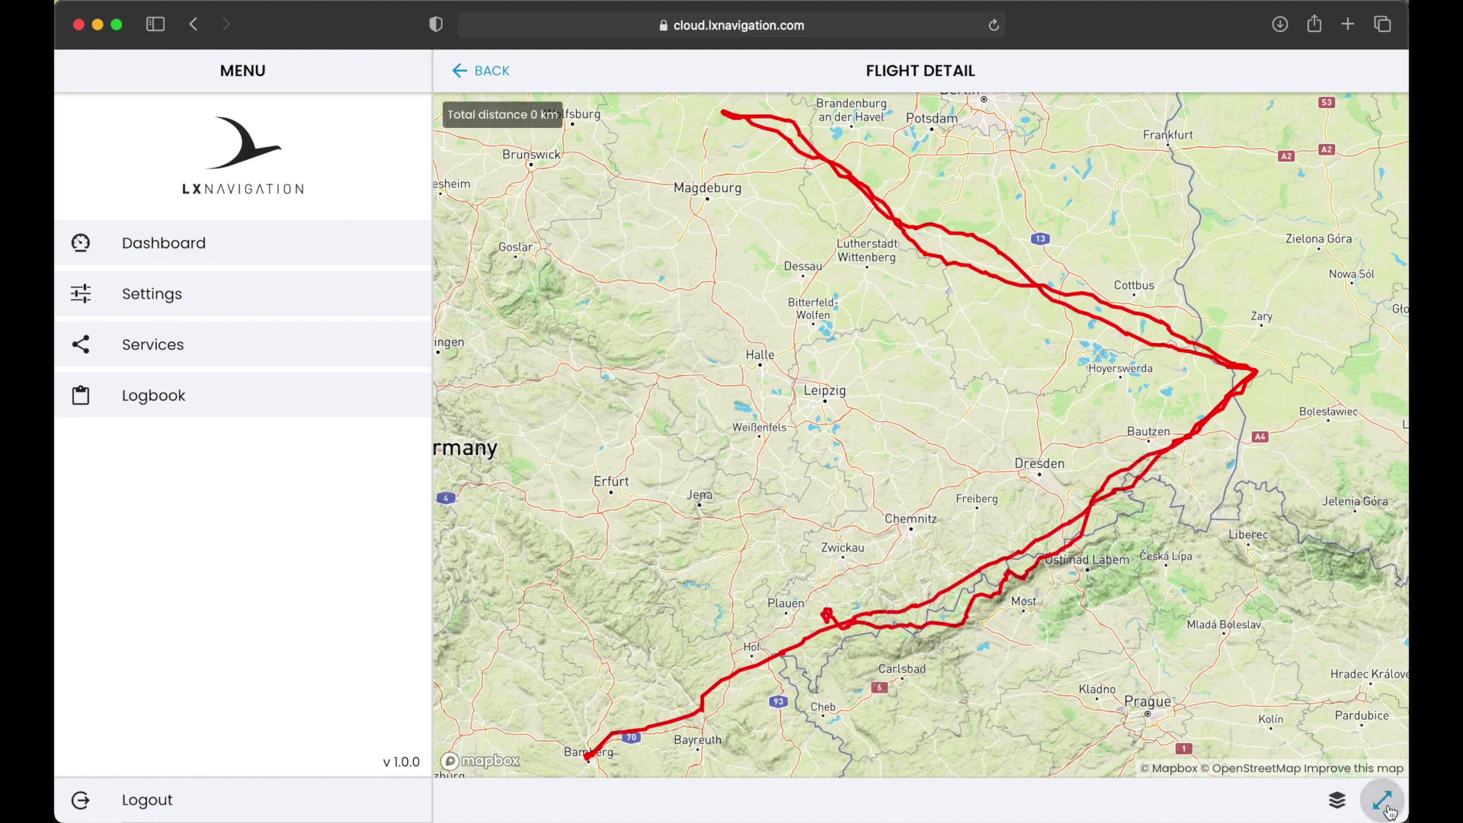
left_click(592, 673)
left_click(1184, 389)
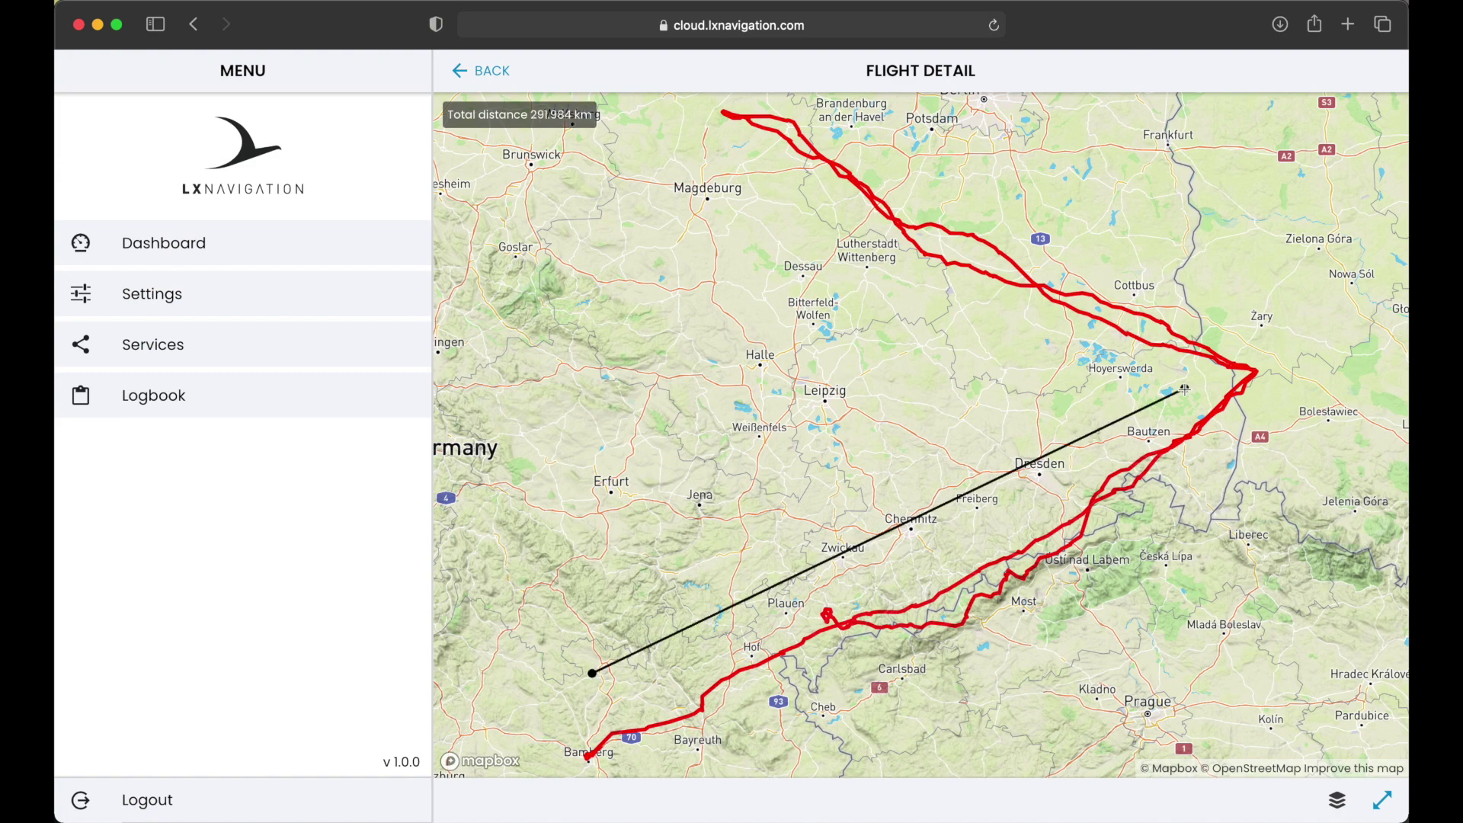
left_click(720, 135)
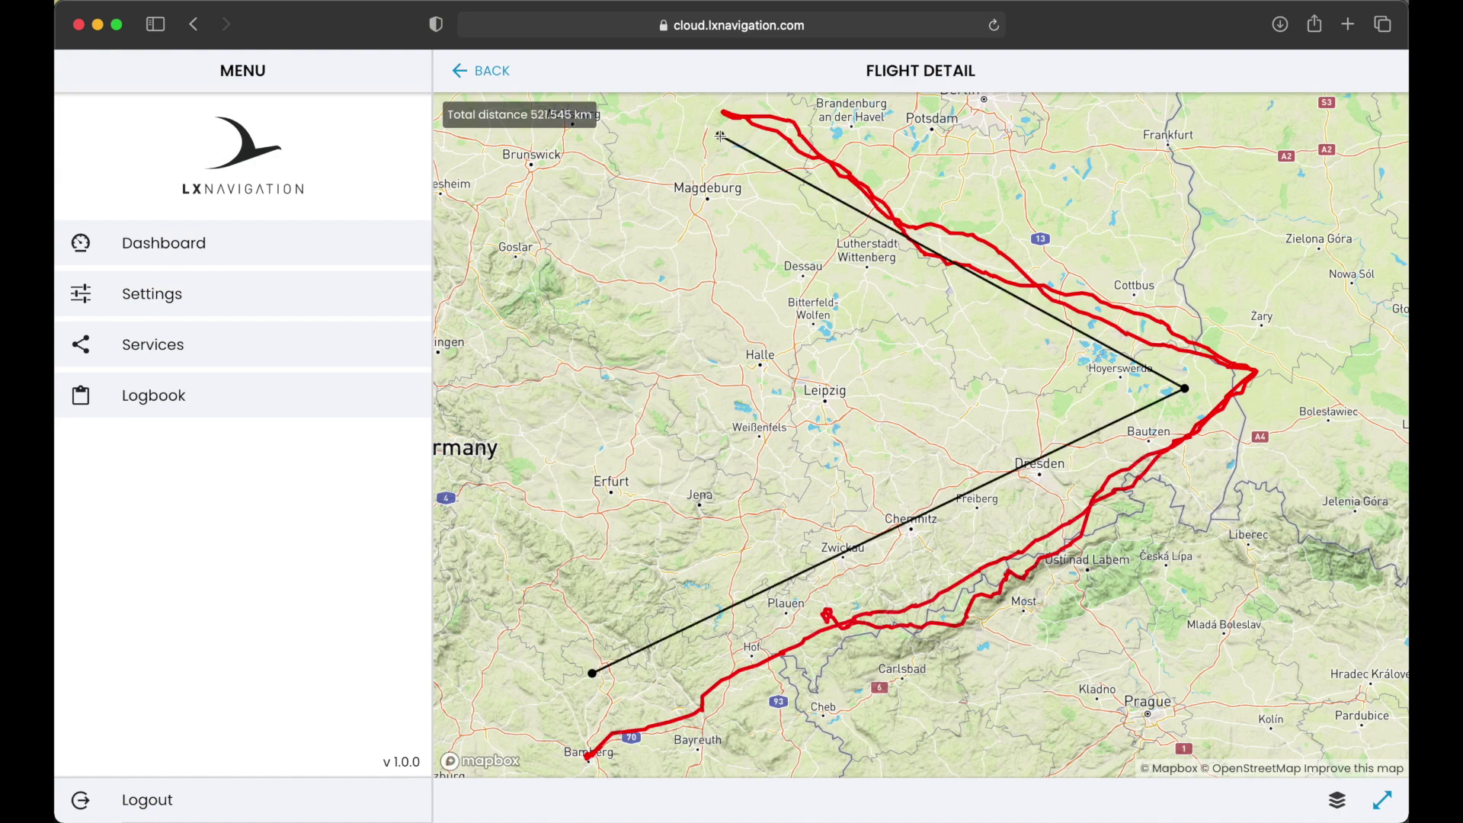
left_click(488, 73)
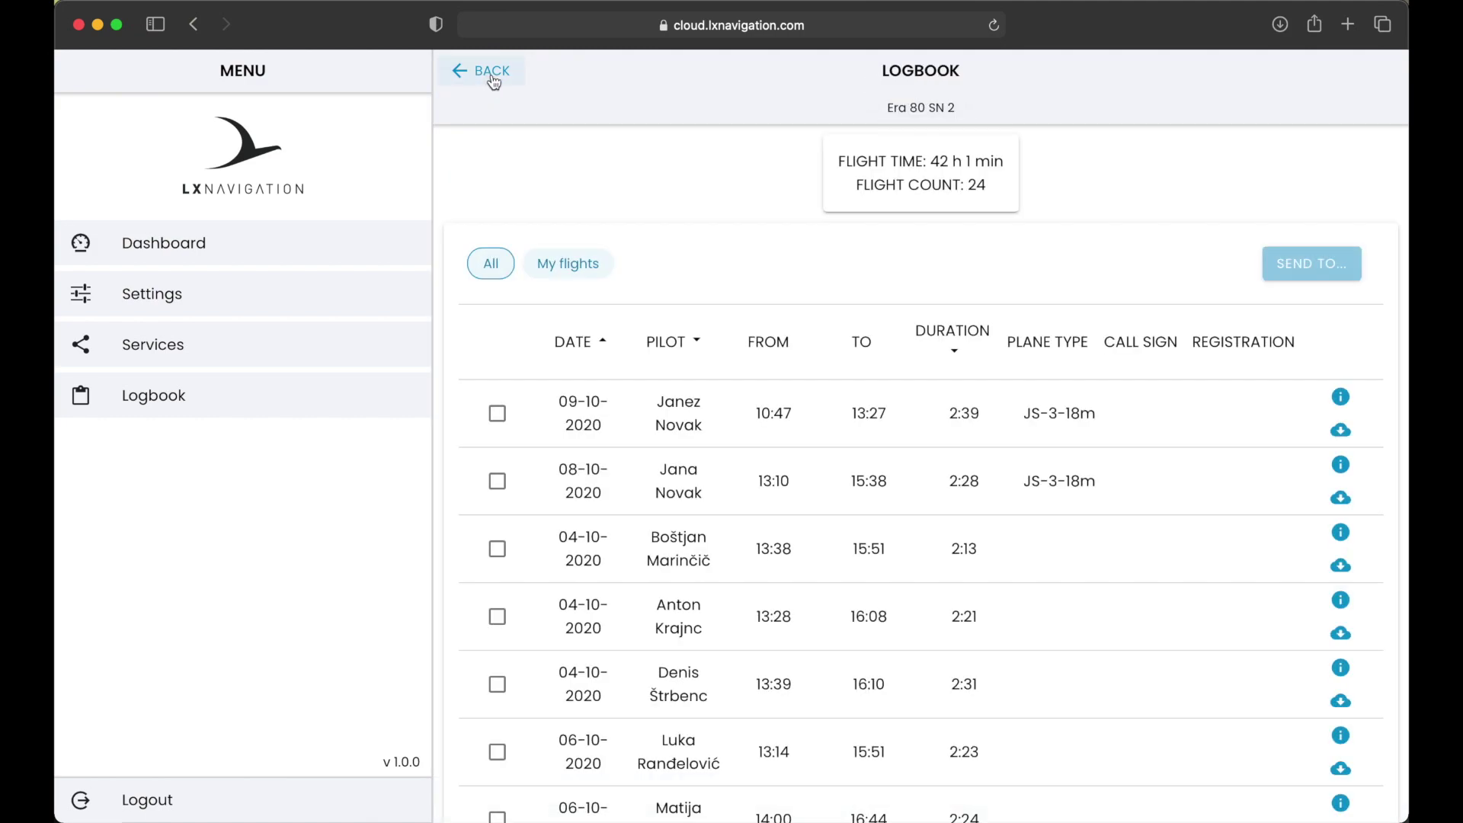
Send the 09-10-2020 flight to WeGlide and download its flight file
left_click(498, 415)
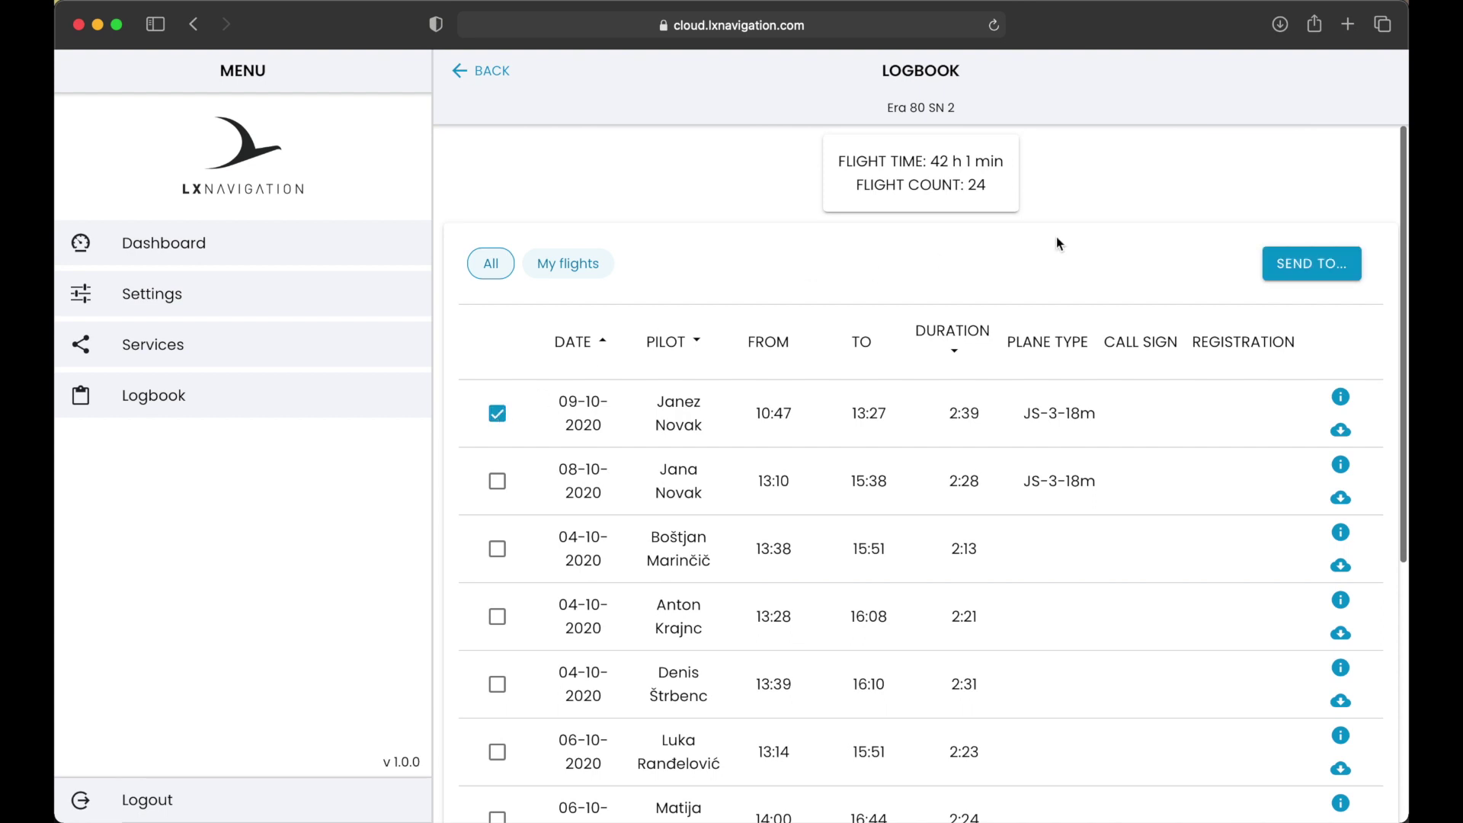
left_click(1288, 265)
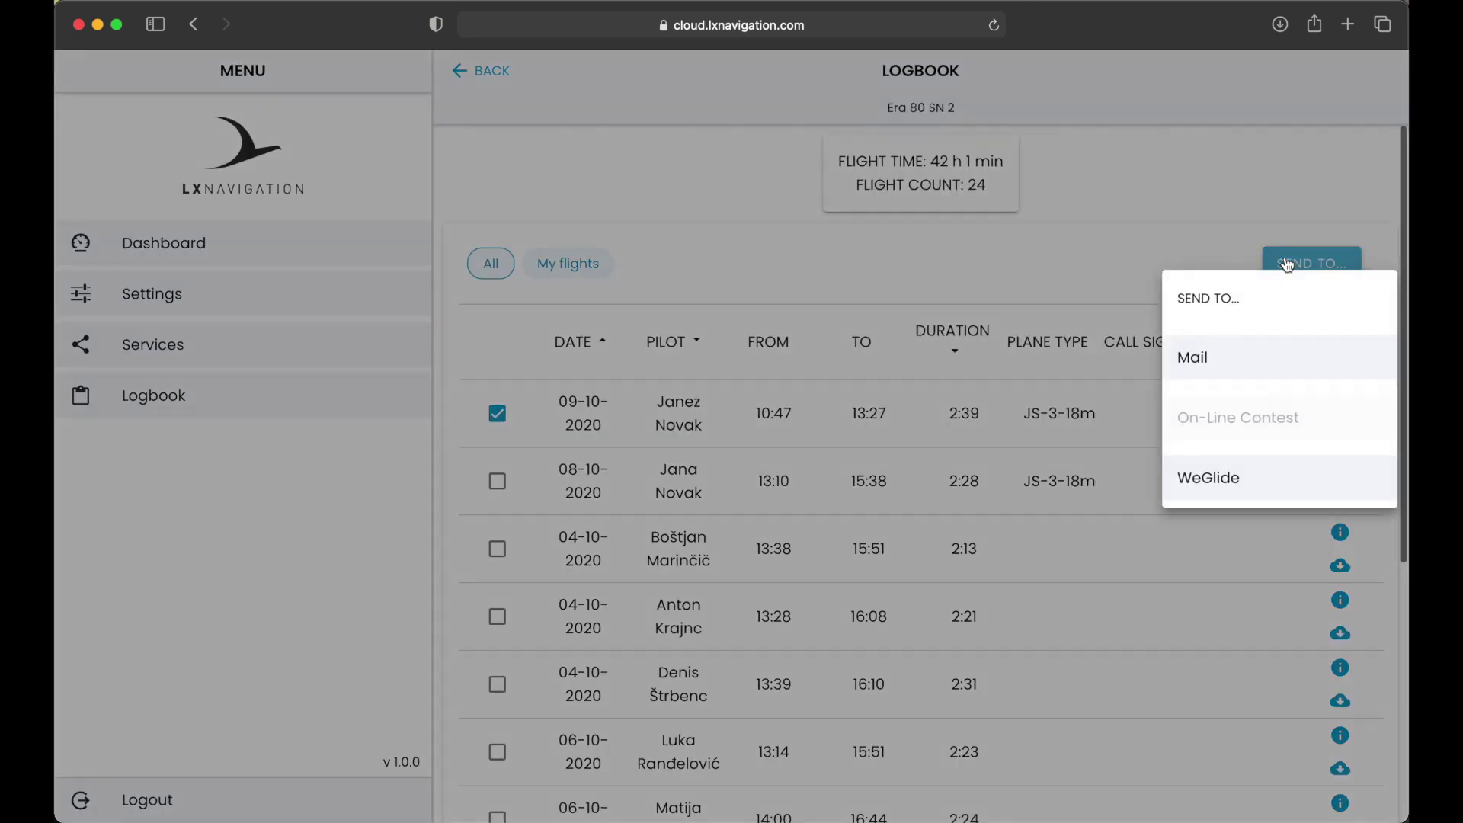
left_click(1244, 484)
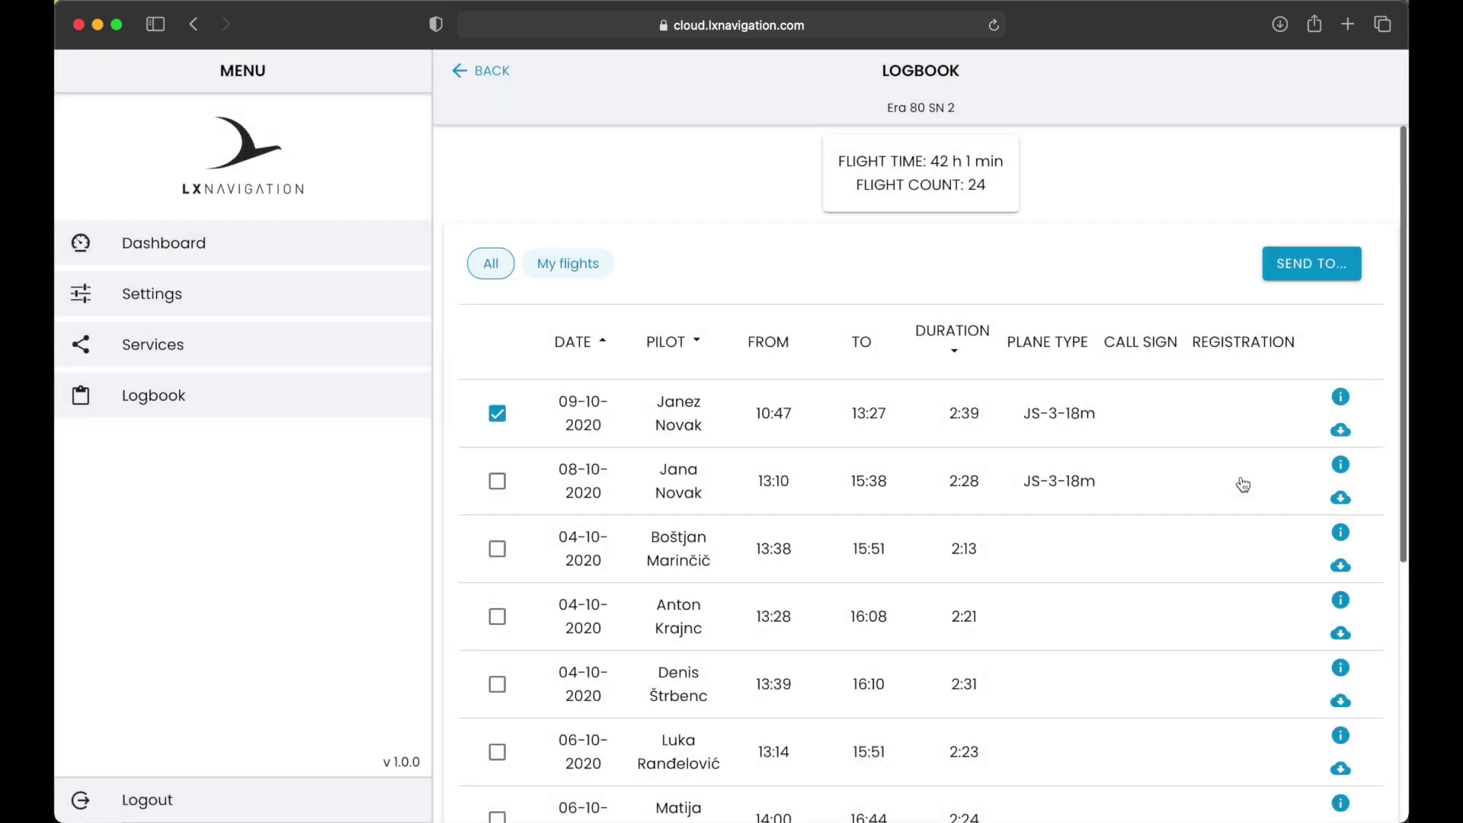
left_click(1341, 431)
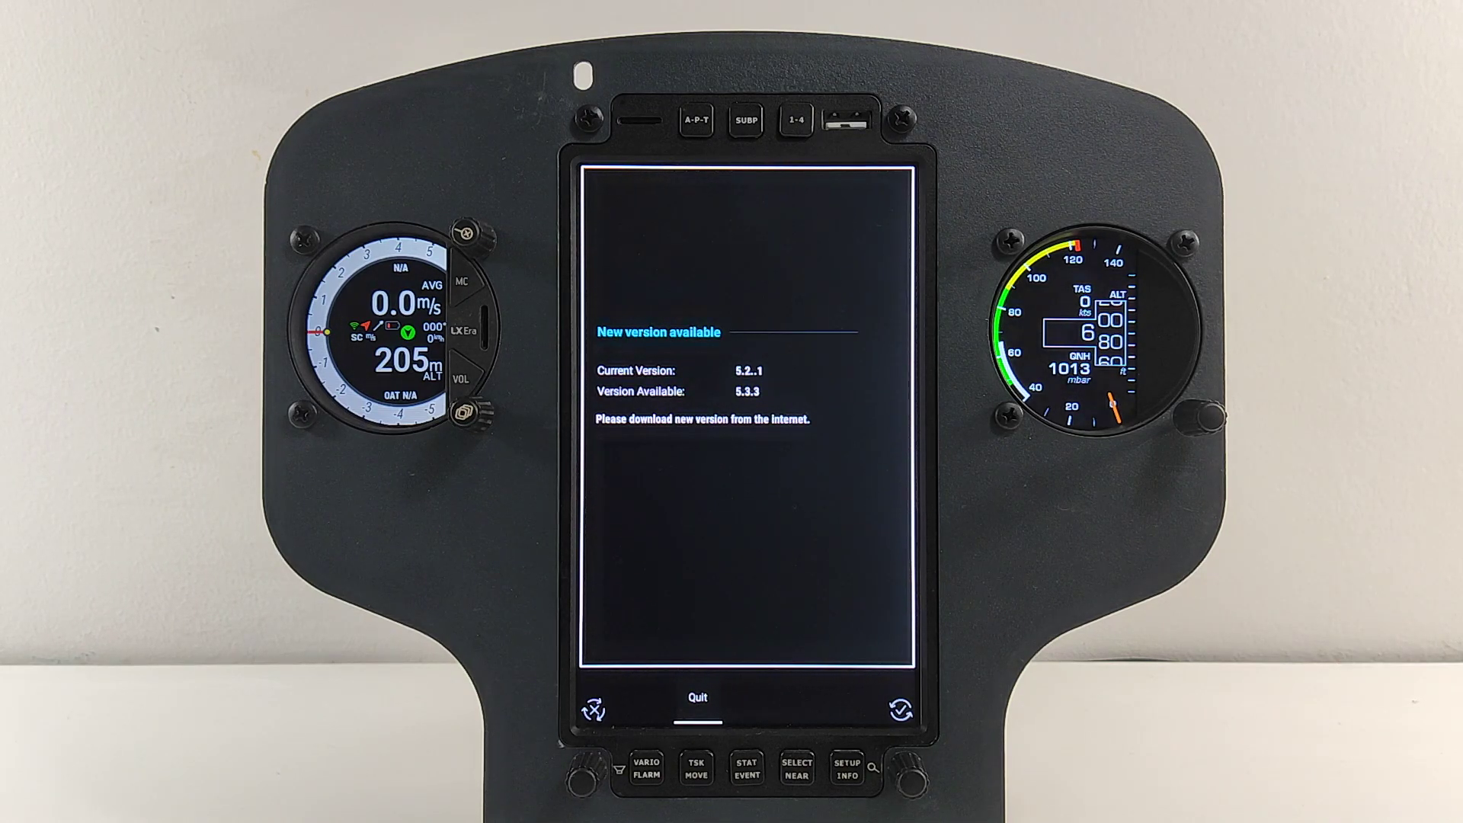
Quit the Era's 'New version available' notice to reach the moving map
left_click(910, 777)
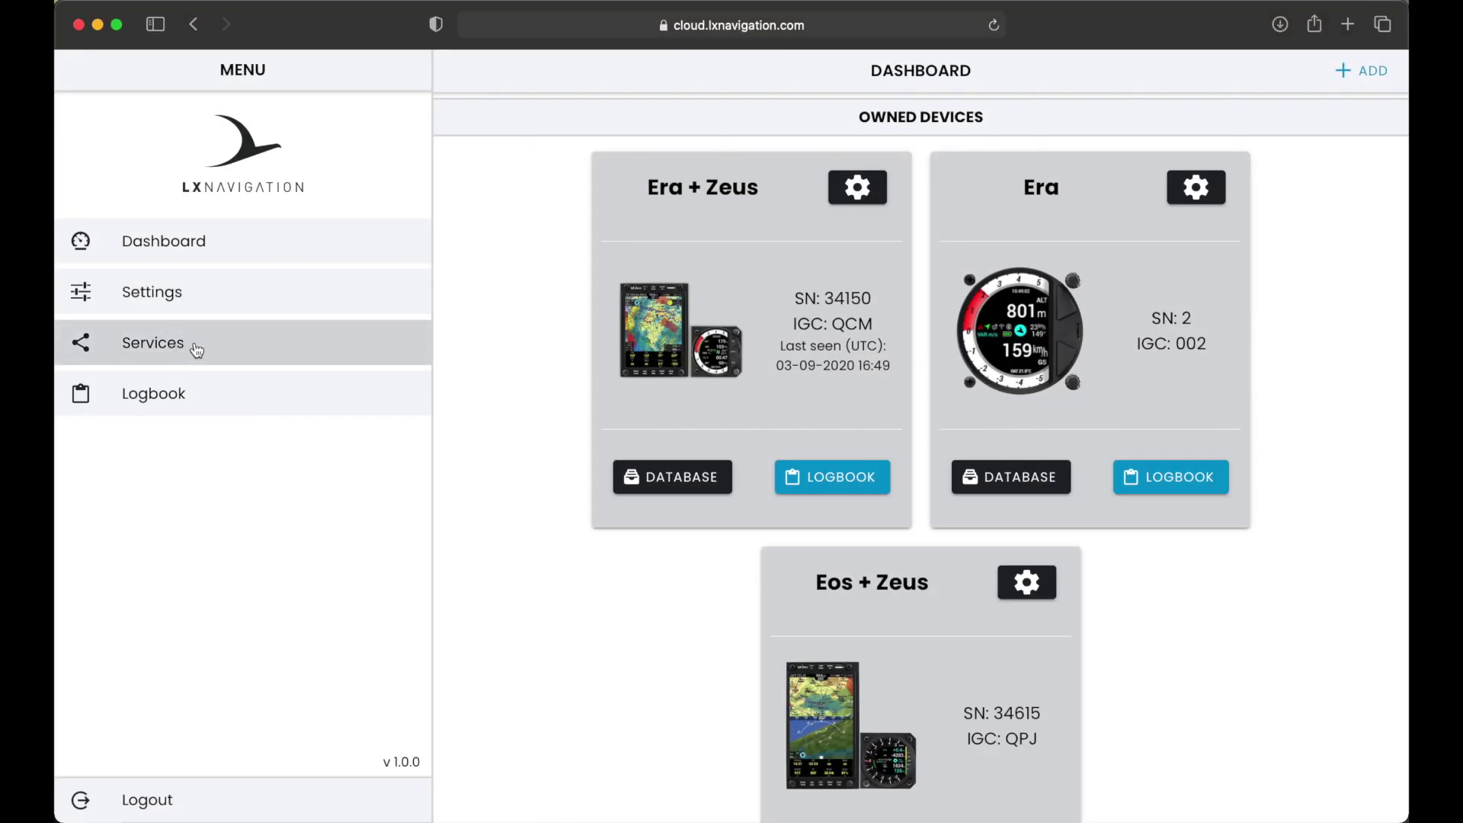
Show the Services page listing Skysight.io, Rain Radar, WeGlide and other services
left_click(212, 342)
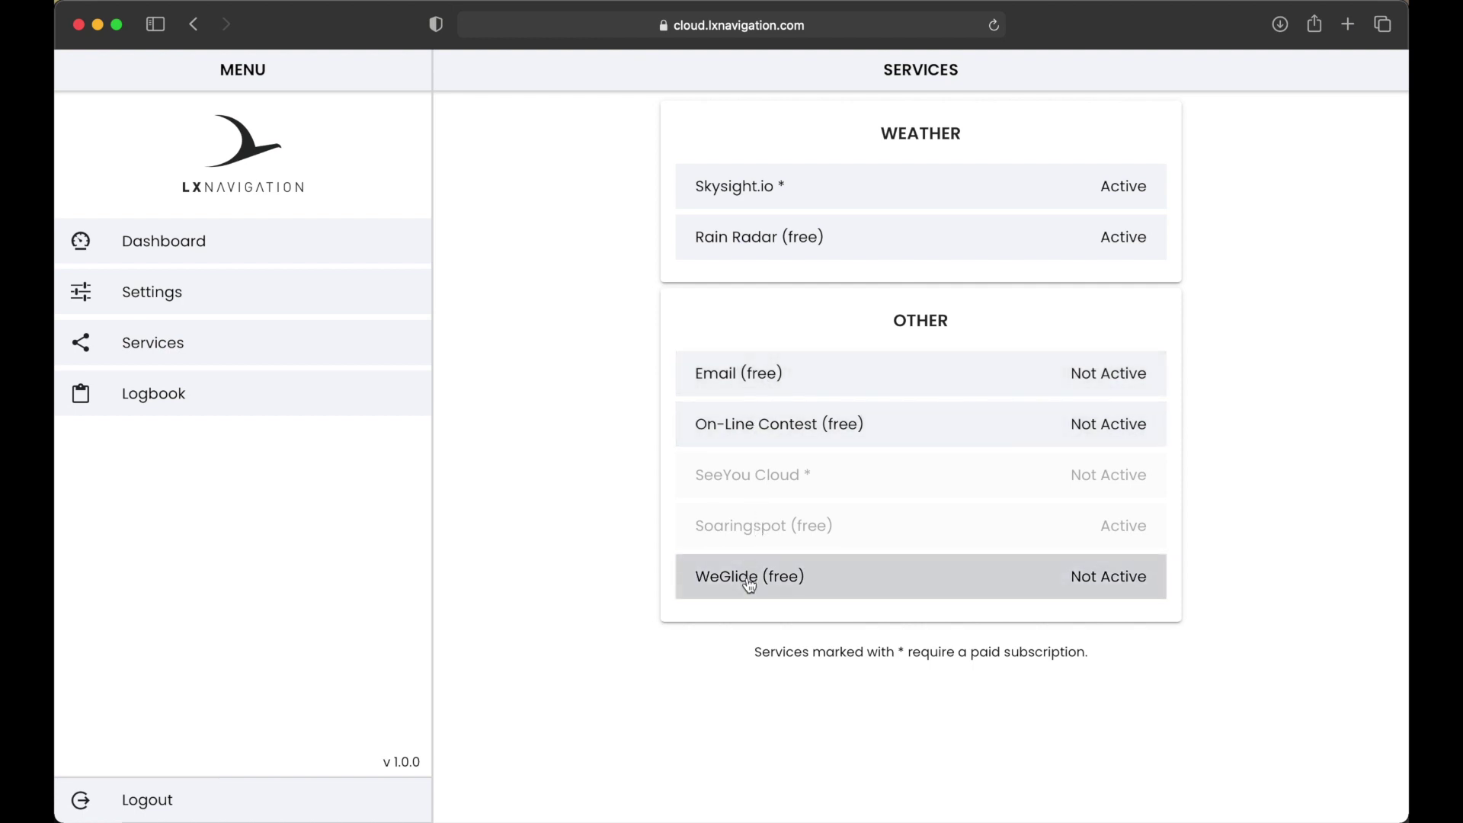
Add the pilot's e-mail address as a recipient in the Email (free) service, then go back
left_click(824, 378)
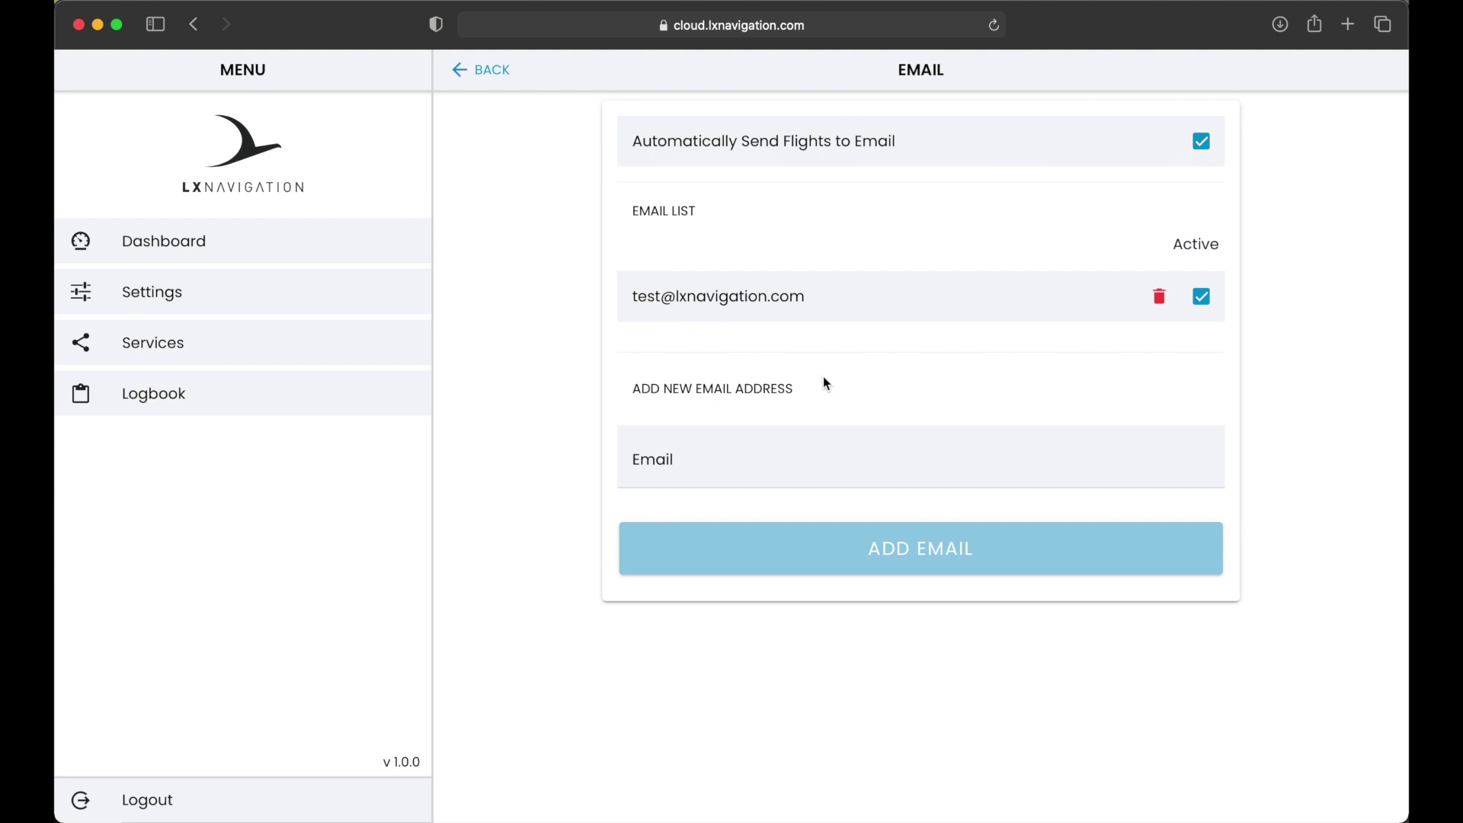
left_click(672, 450)
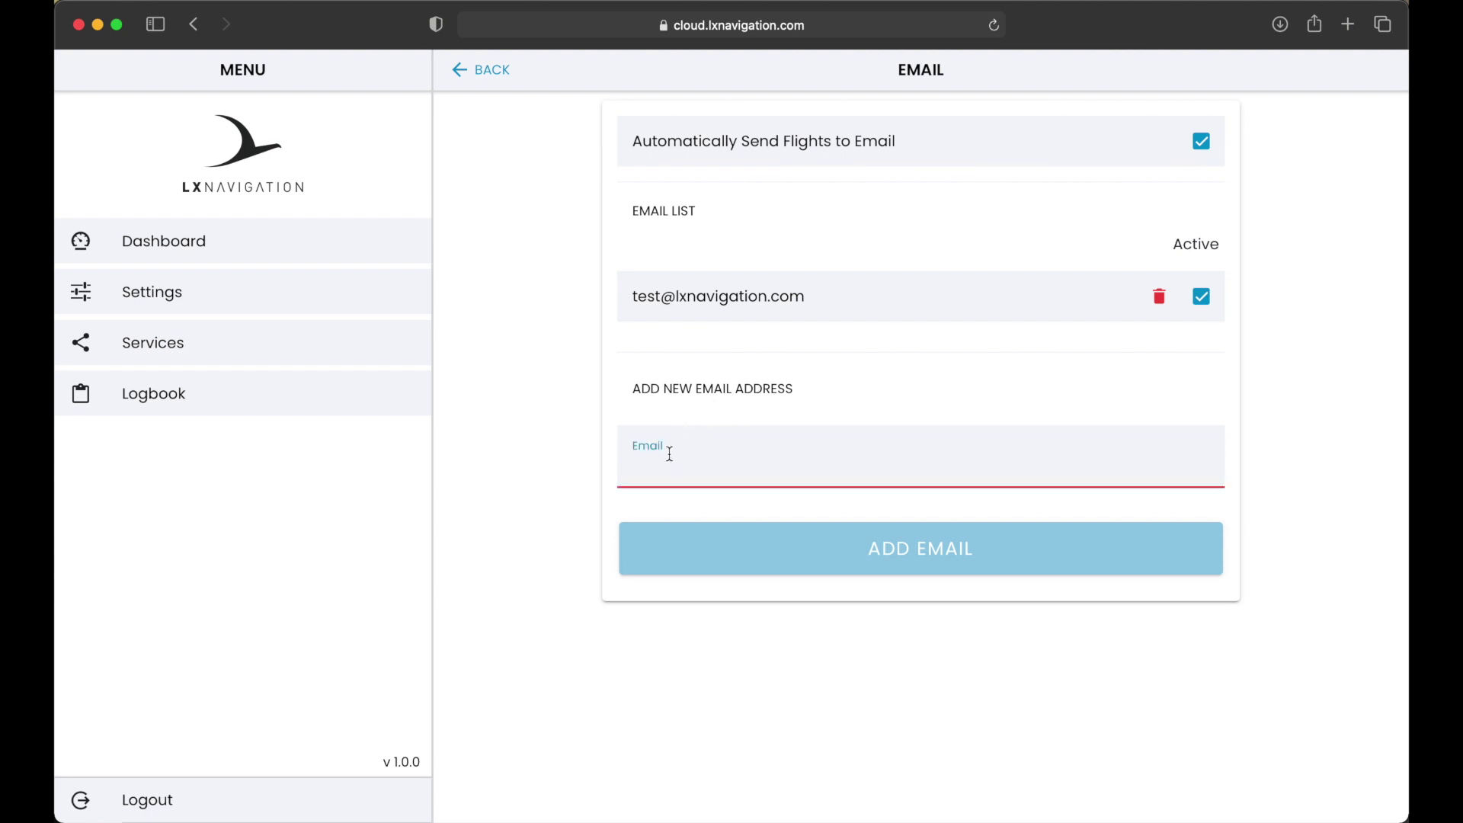
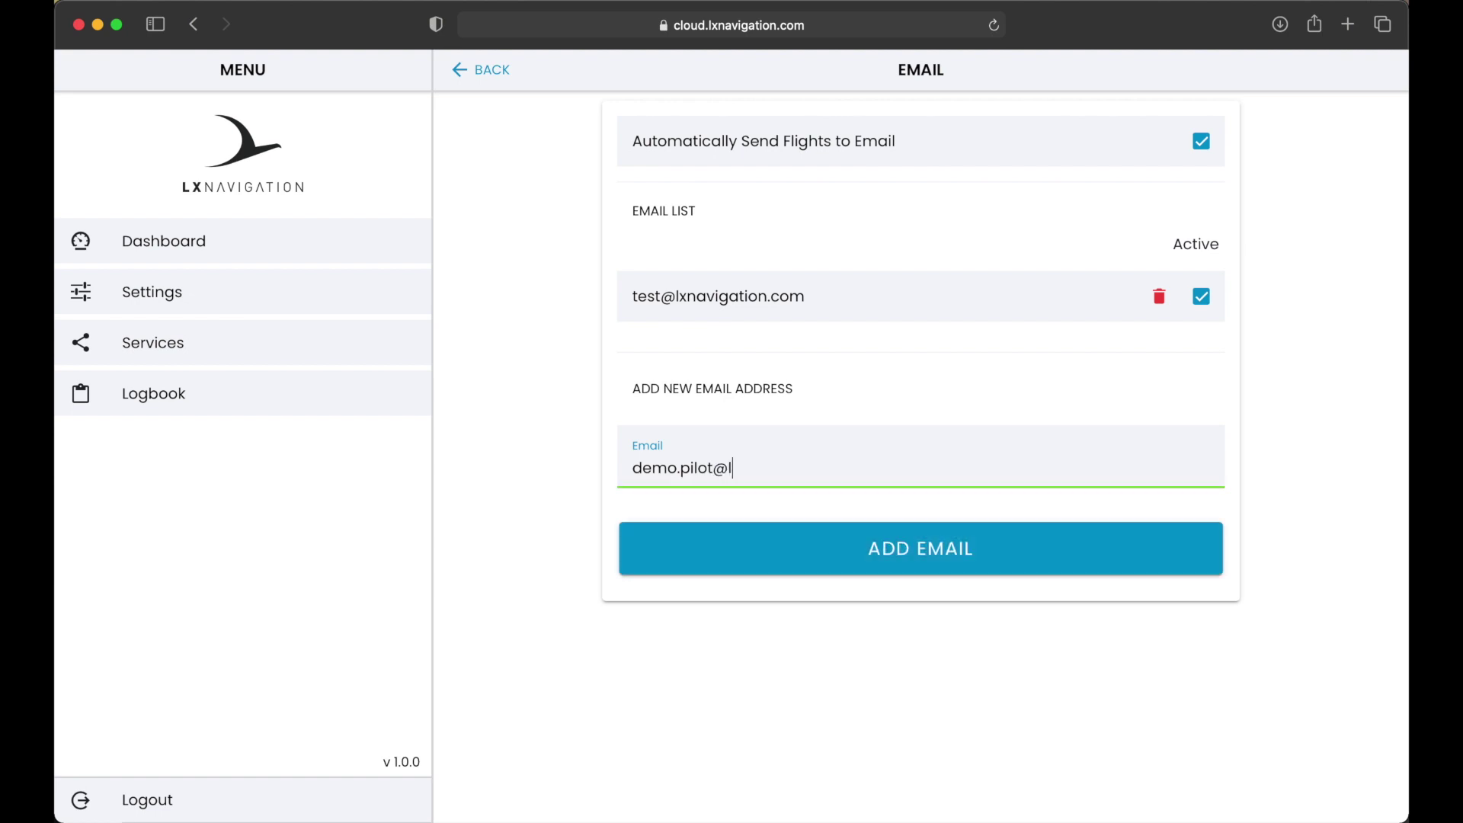
left_click(853, 545)
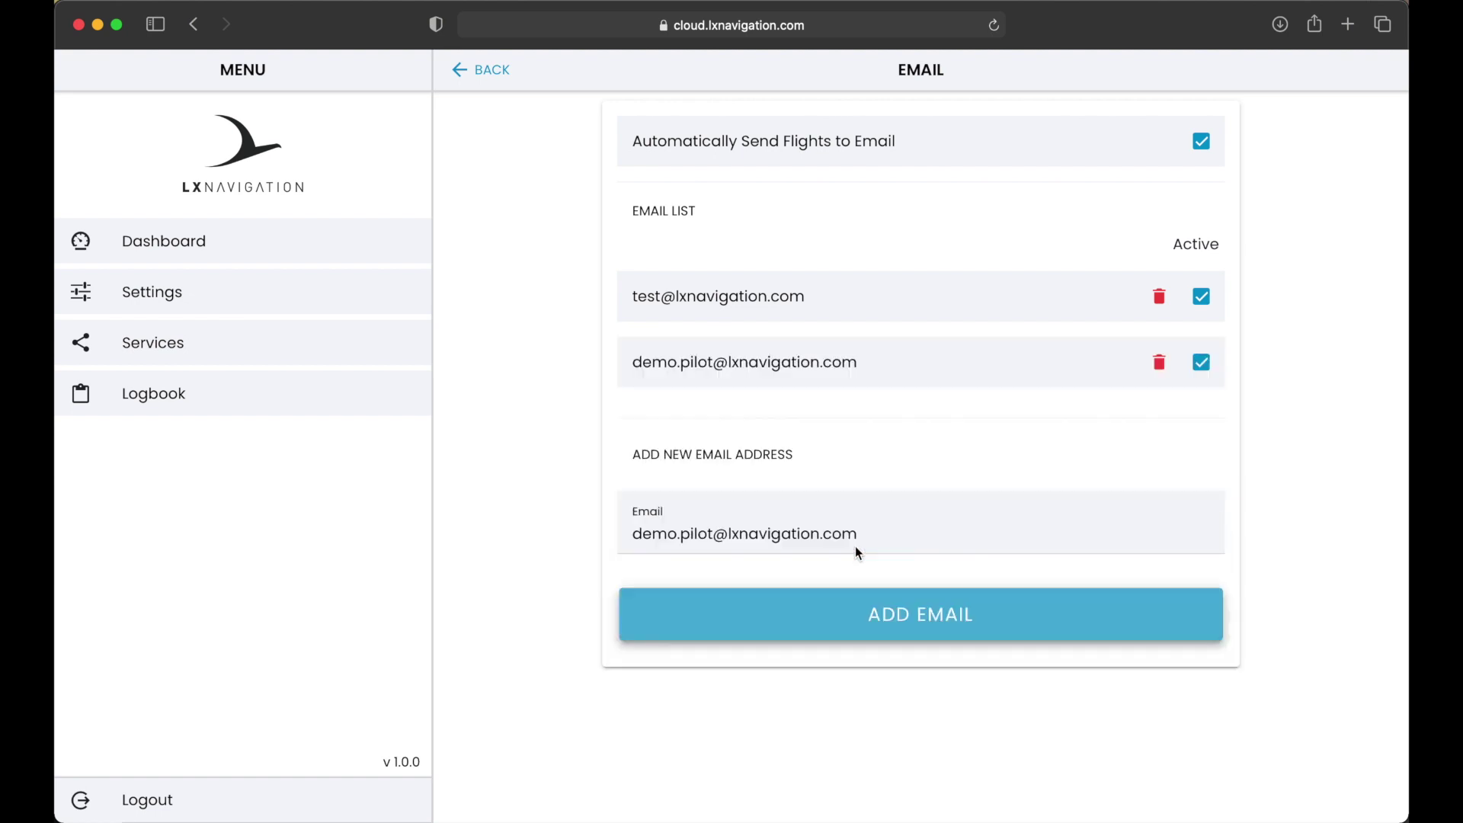
left_click(489, 71)
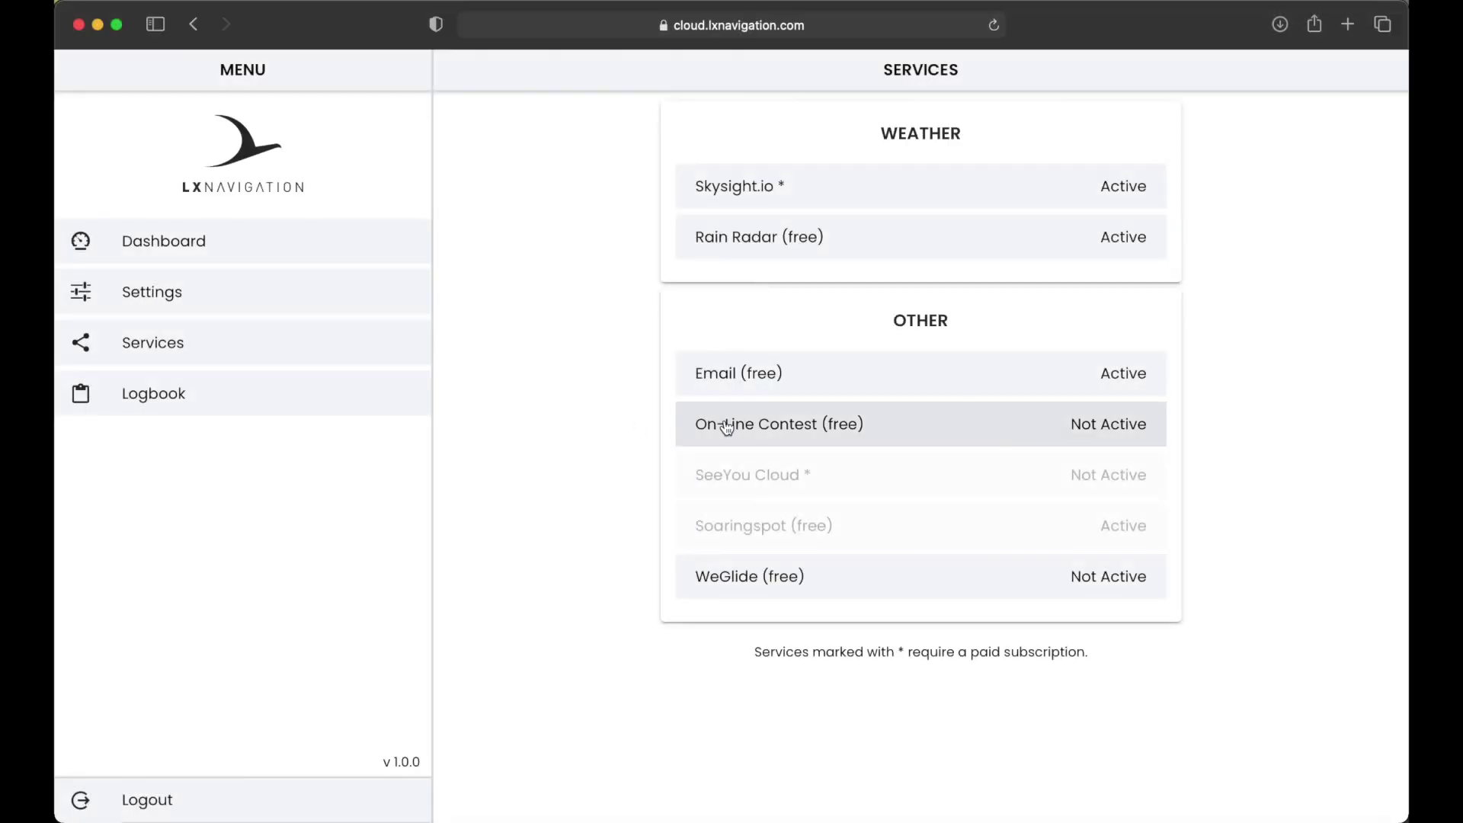
Enter the pilot's first and last name in the On-Line Contest credentials form
left_click(733, 426)
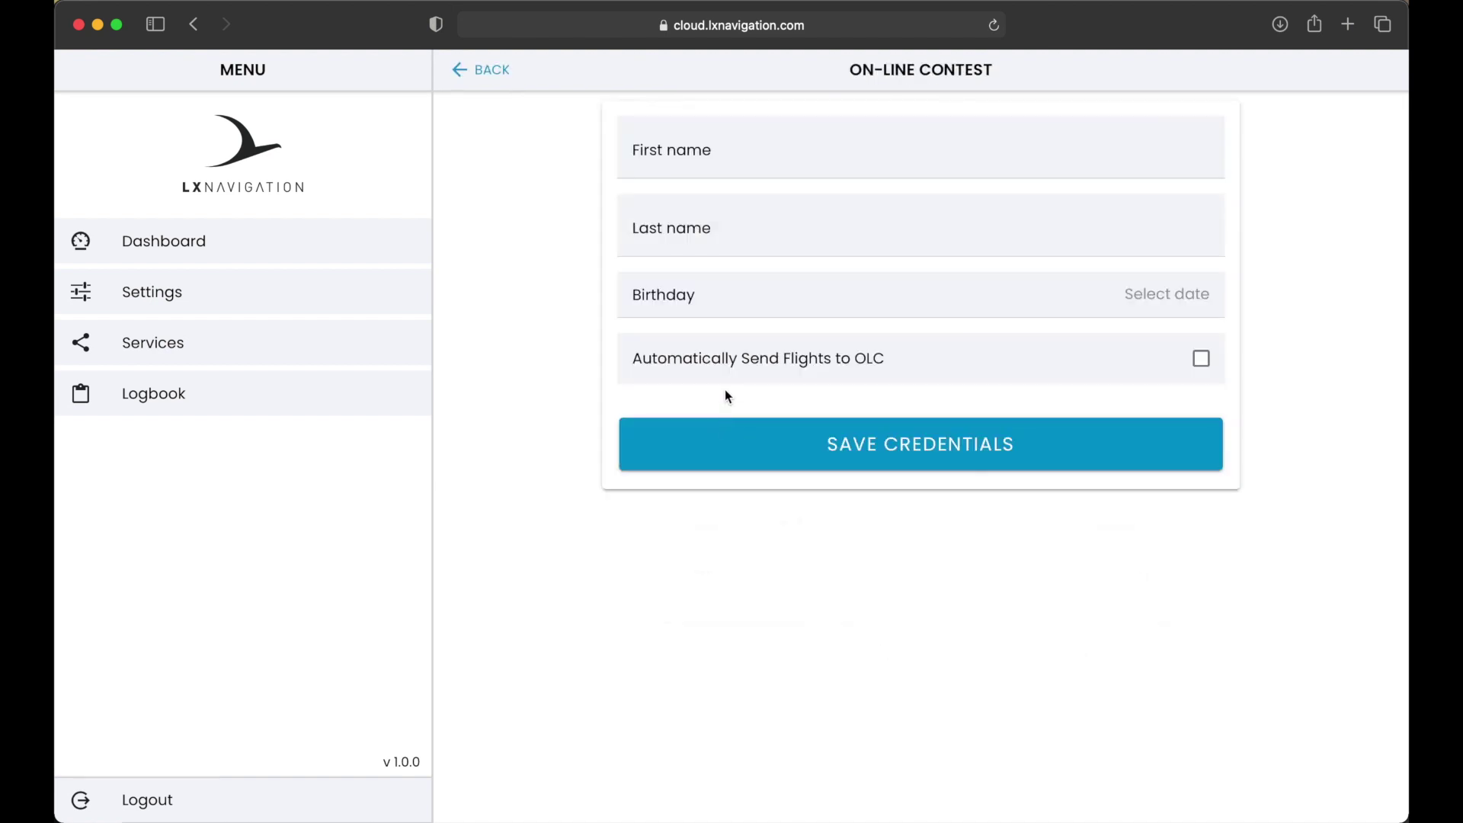
left_click(716, 161)
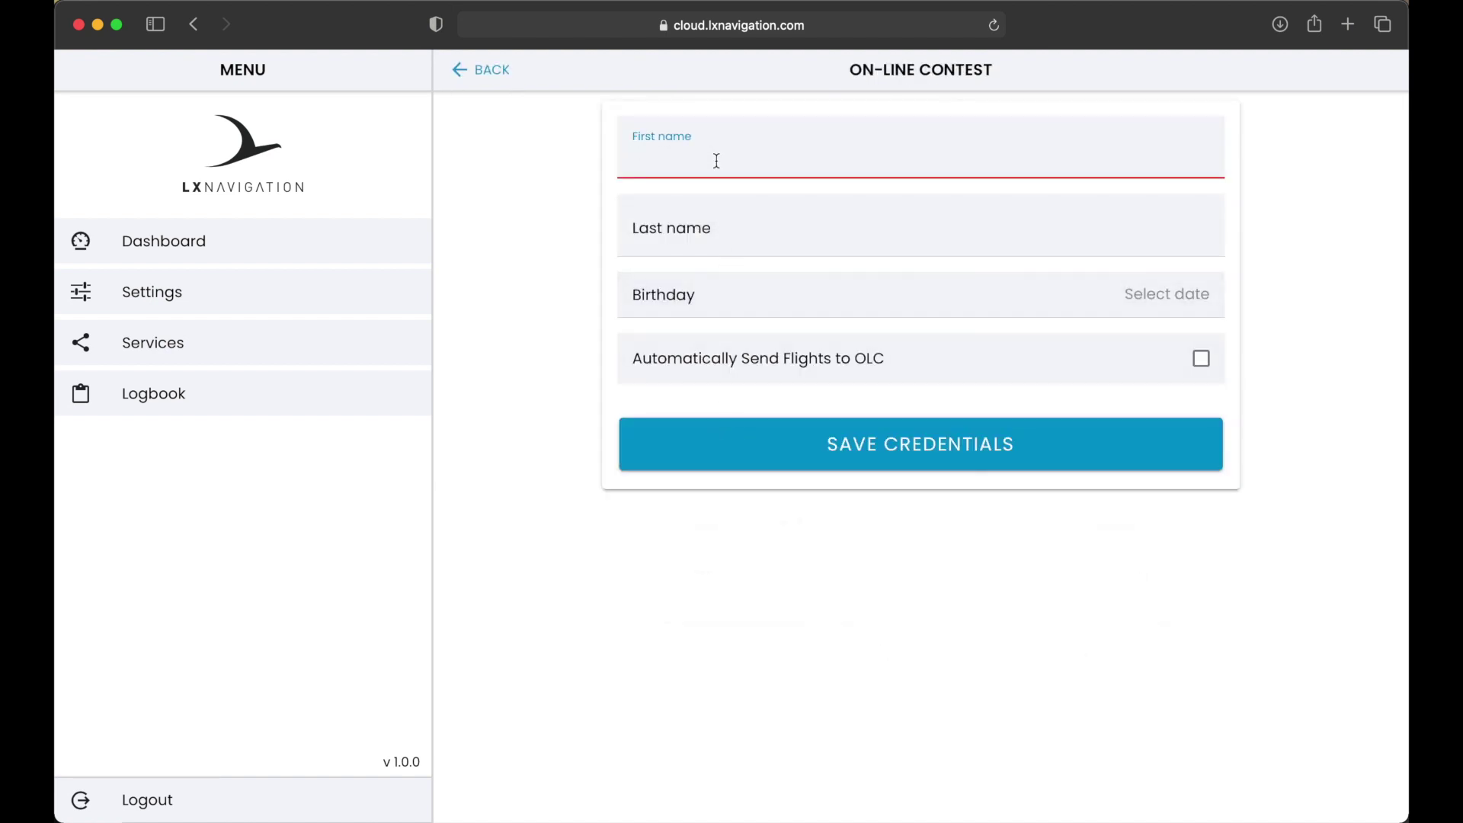
type("Demo")
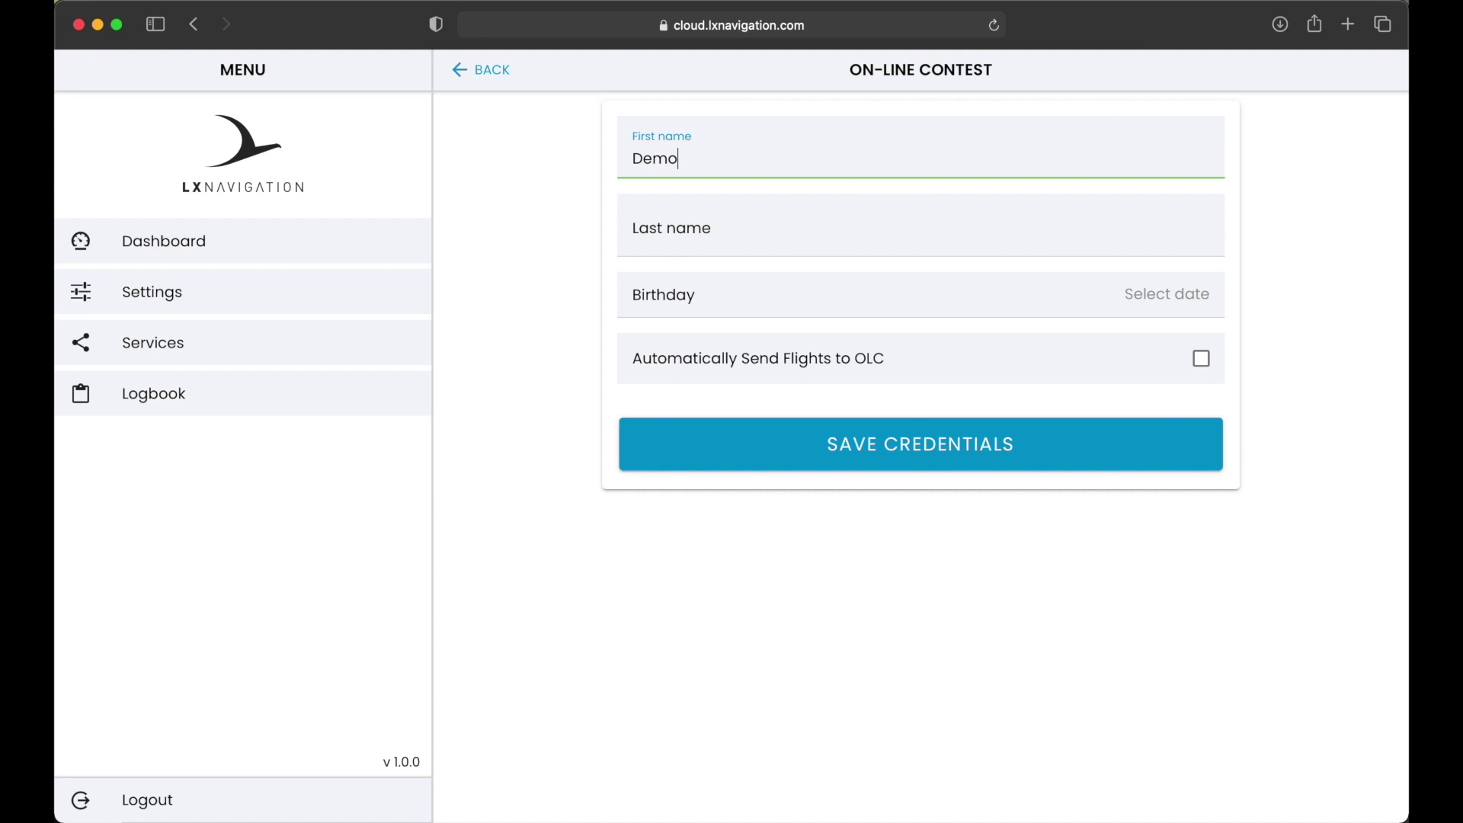
left_click(726, 233)
type("Pilot")
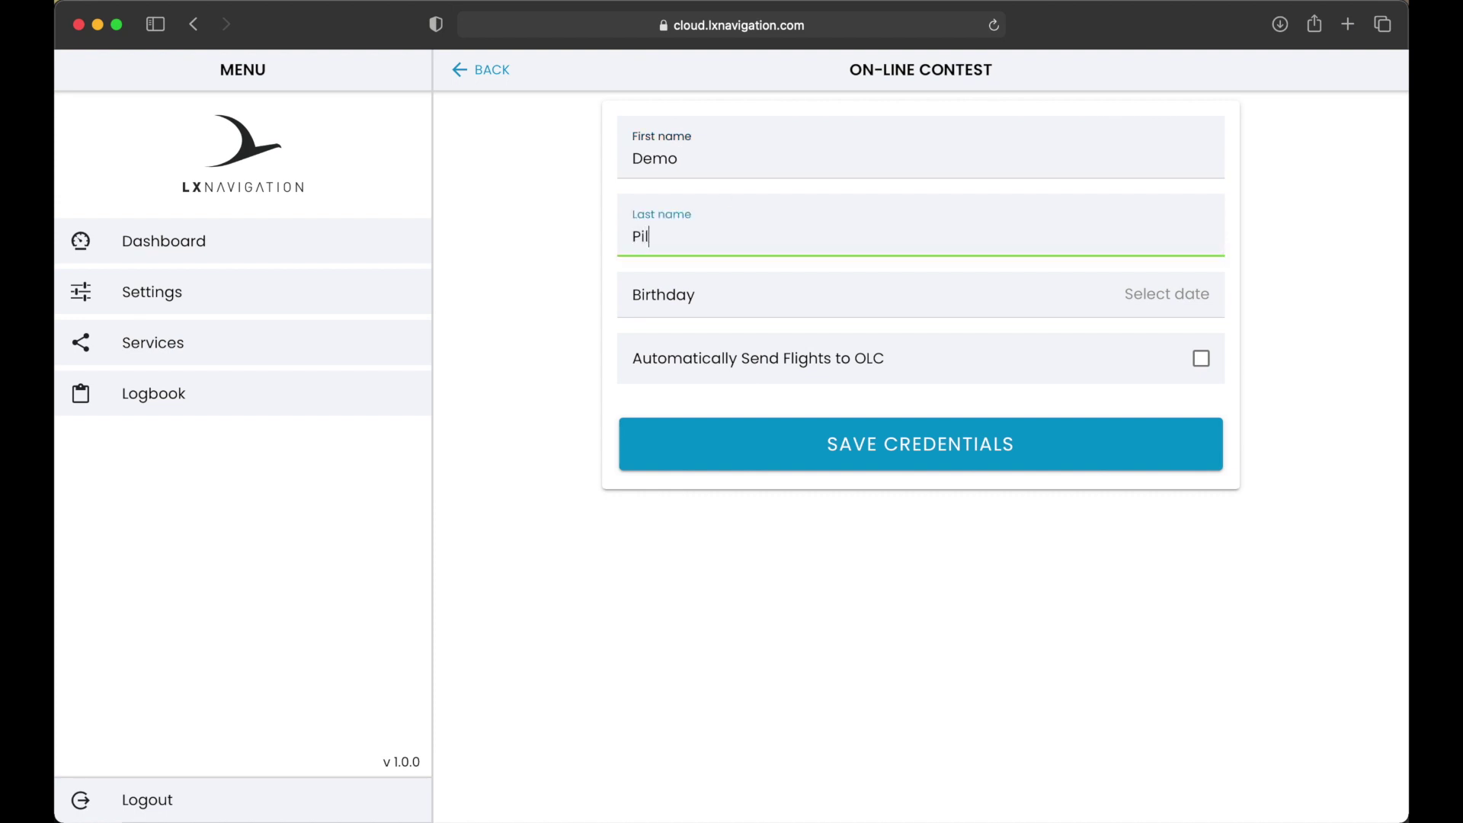
Set the birthday to Jun 8, 2020, enable automatic sending to OLC, and save
left_click(774, 301)
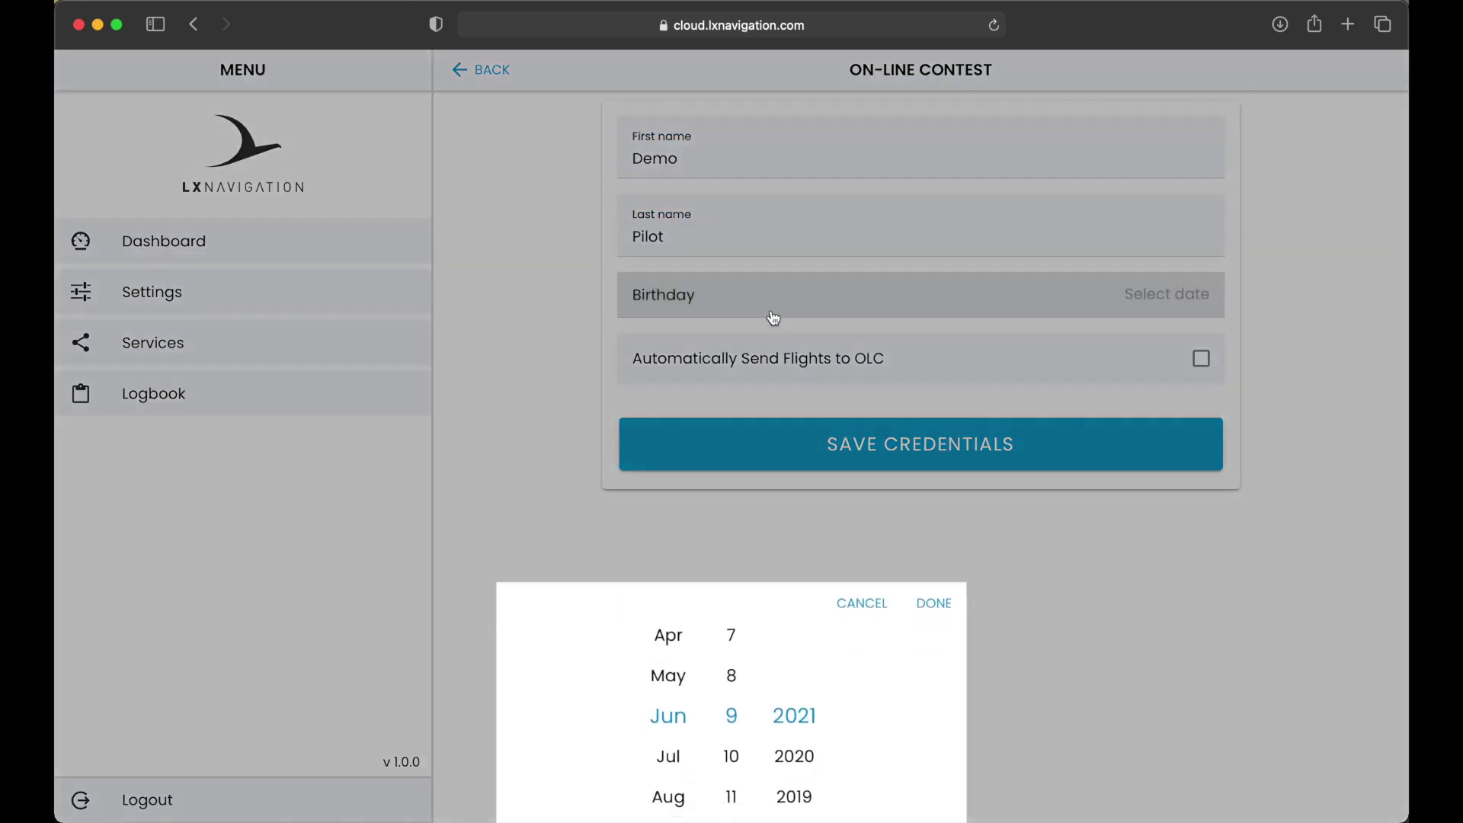
left_click(730, 674)
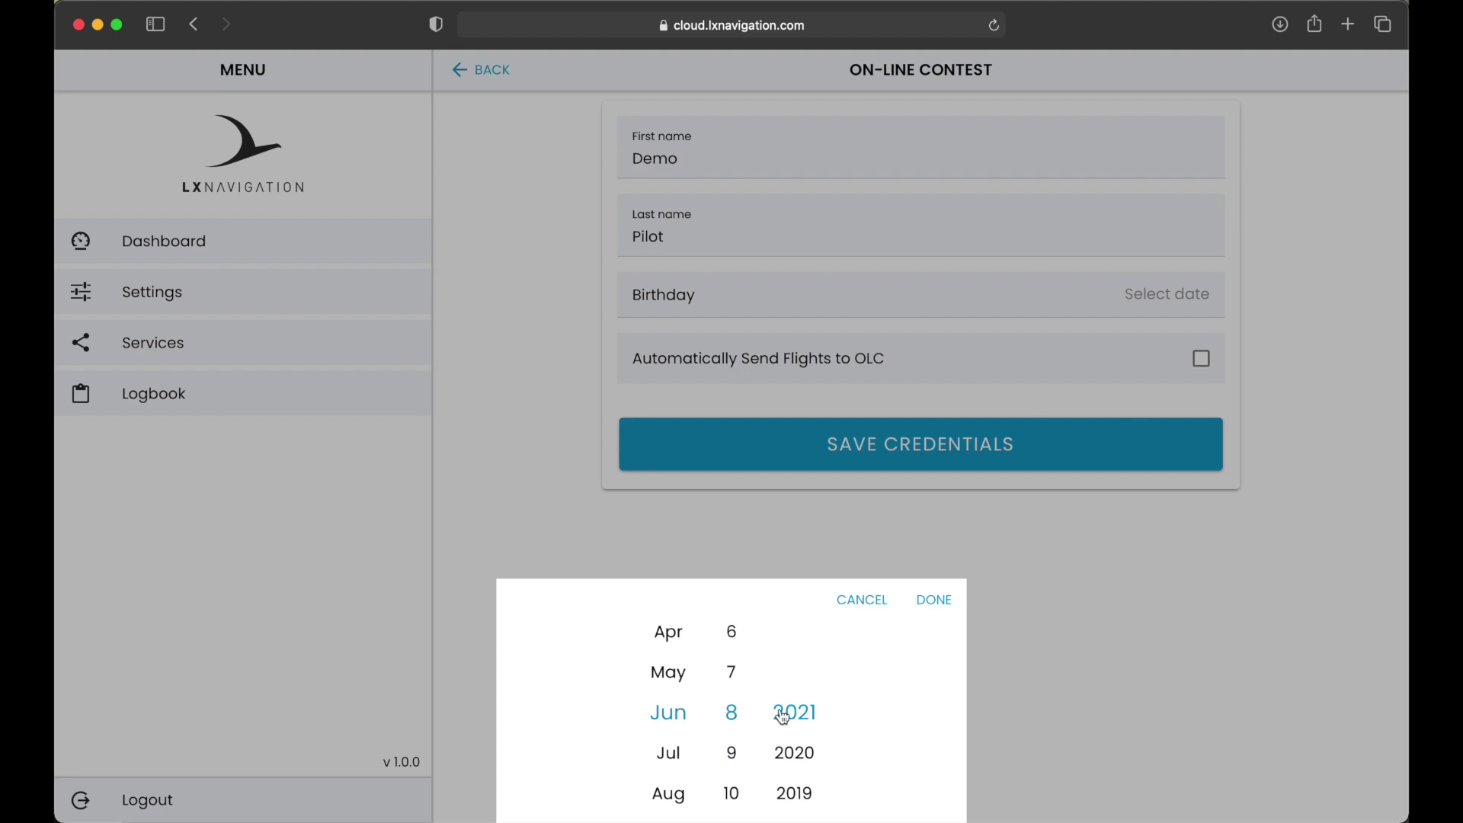
left_click(796, 754)
left_click(935, 600)
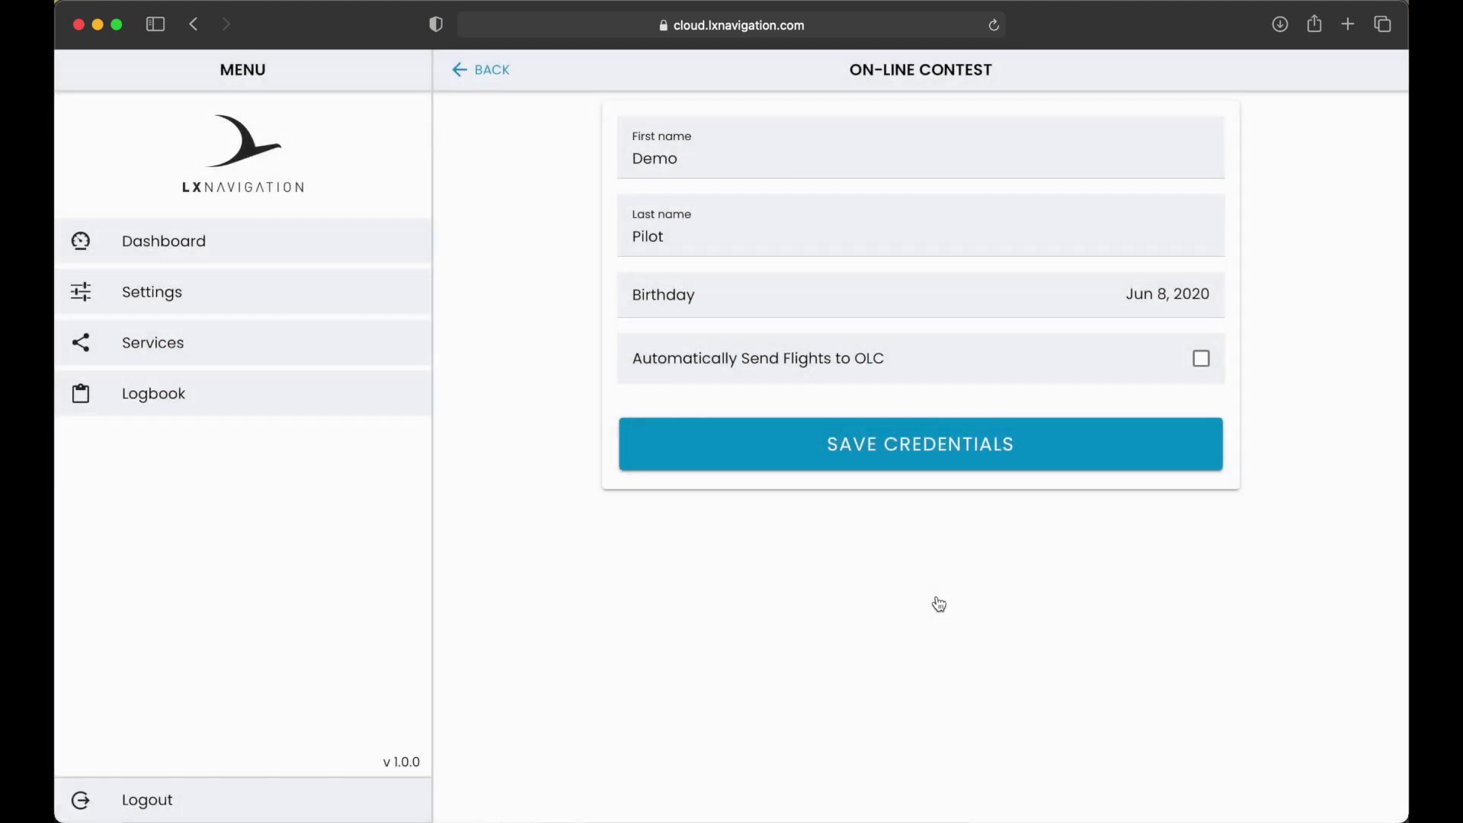
left_click(867, 363)
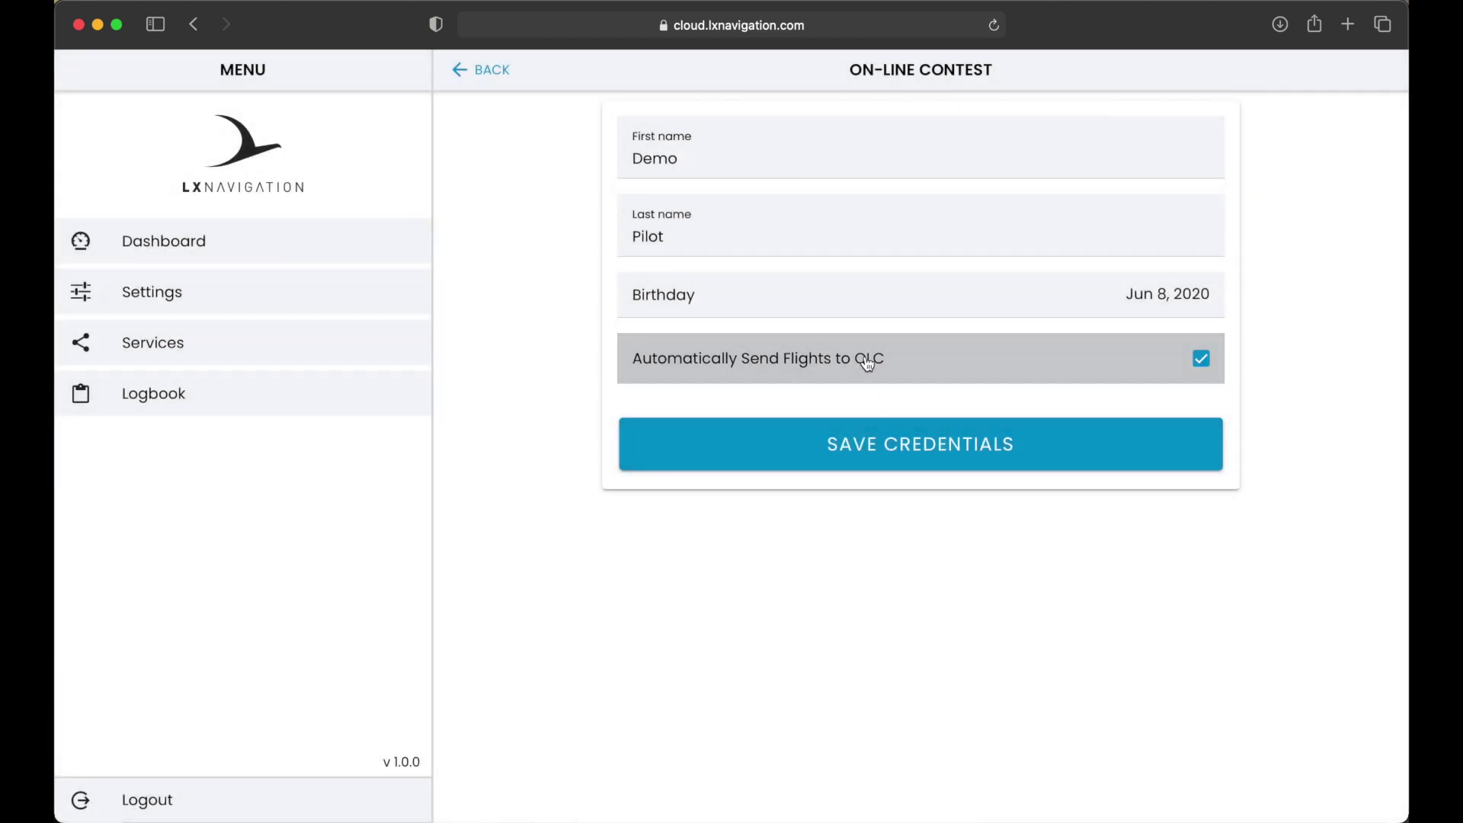
left_click(860, 449)
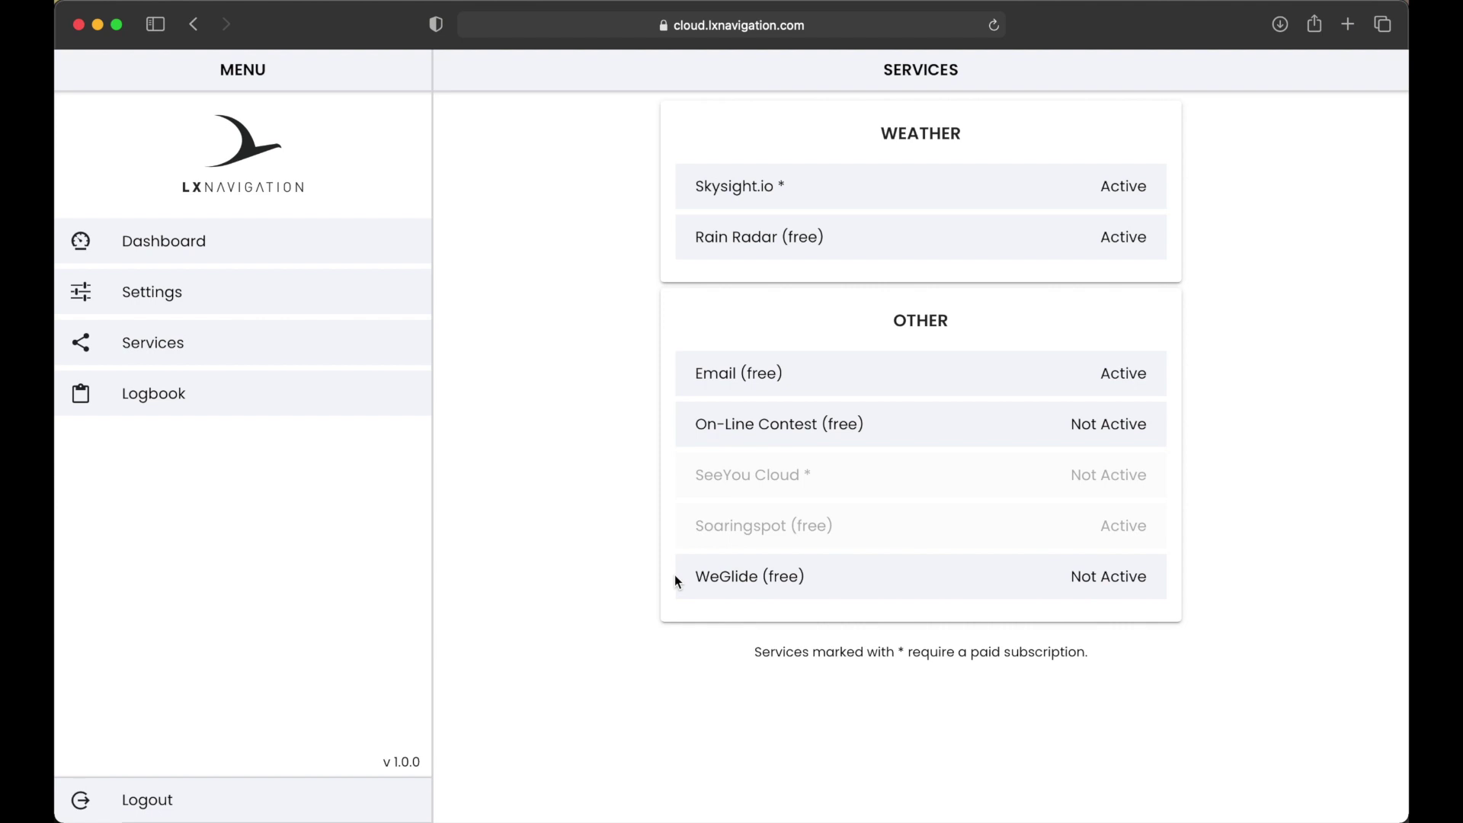
Log in to WeGlide with the account e-mail and password, then allow LX Navigation access
left_click(728, 582)
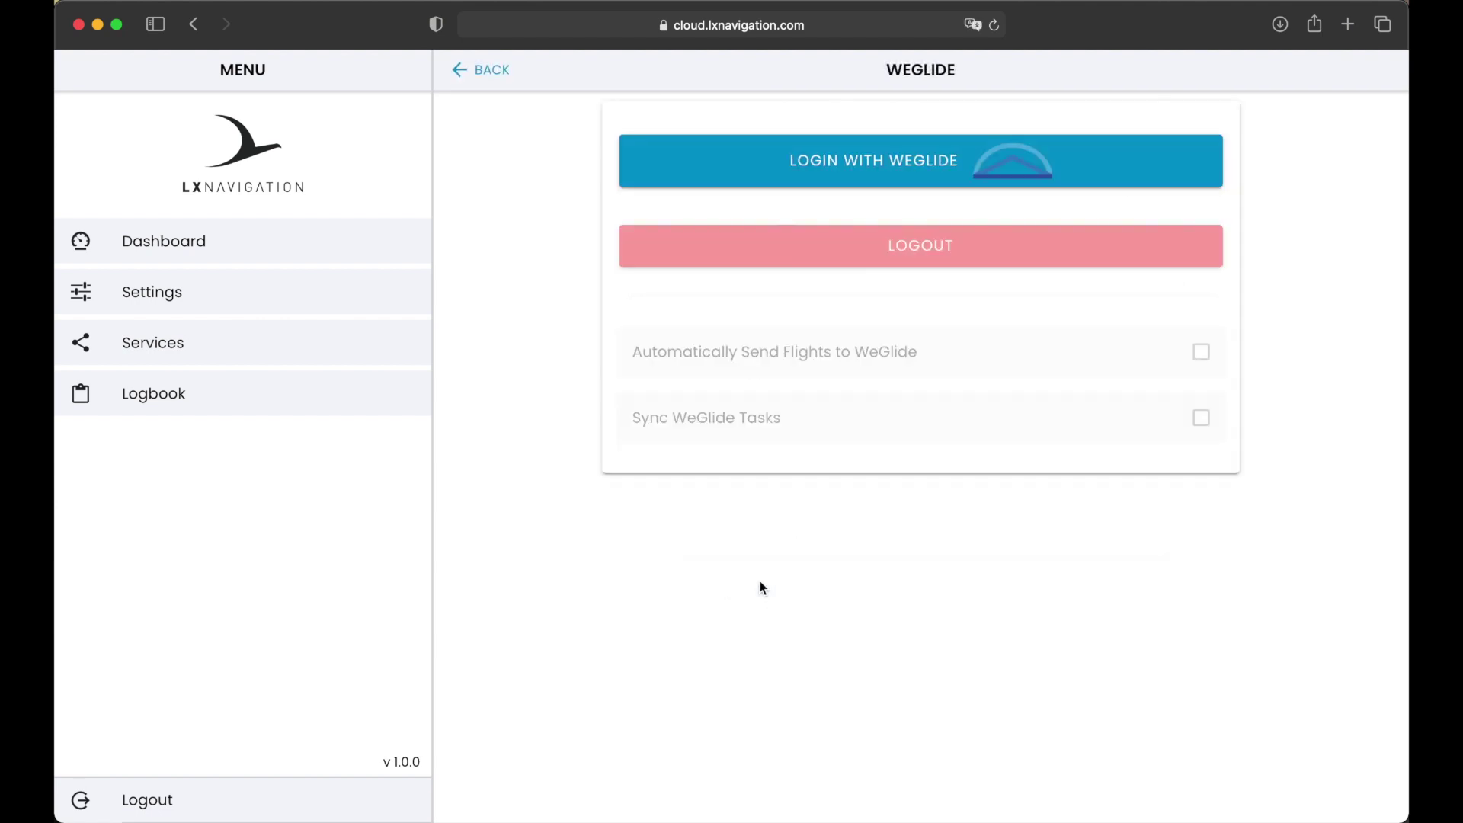
left_click(908, 174)
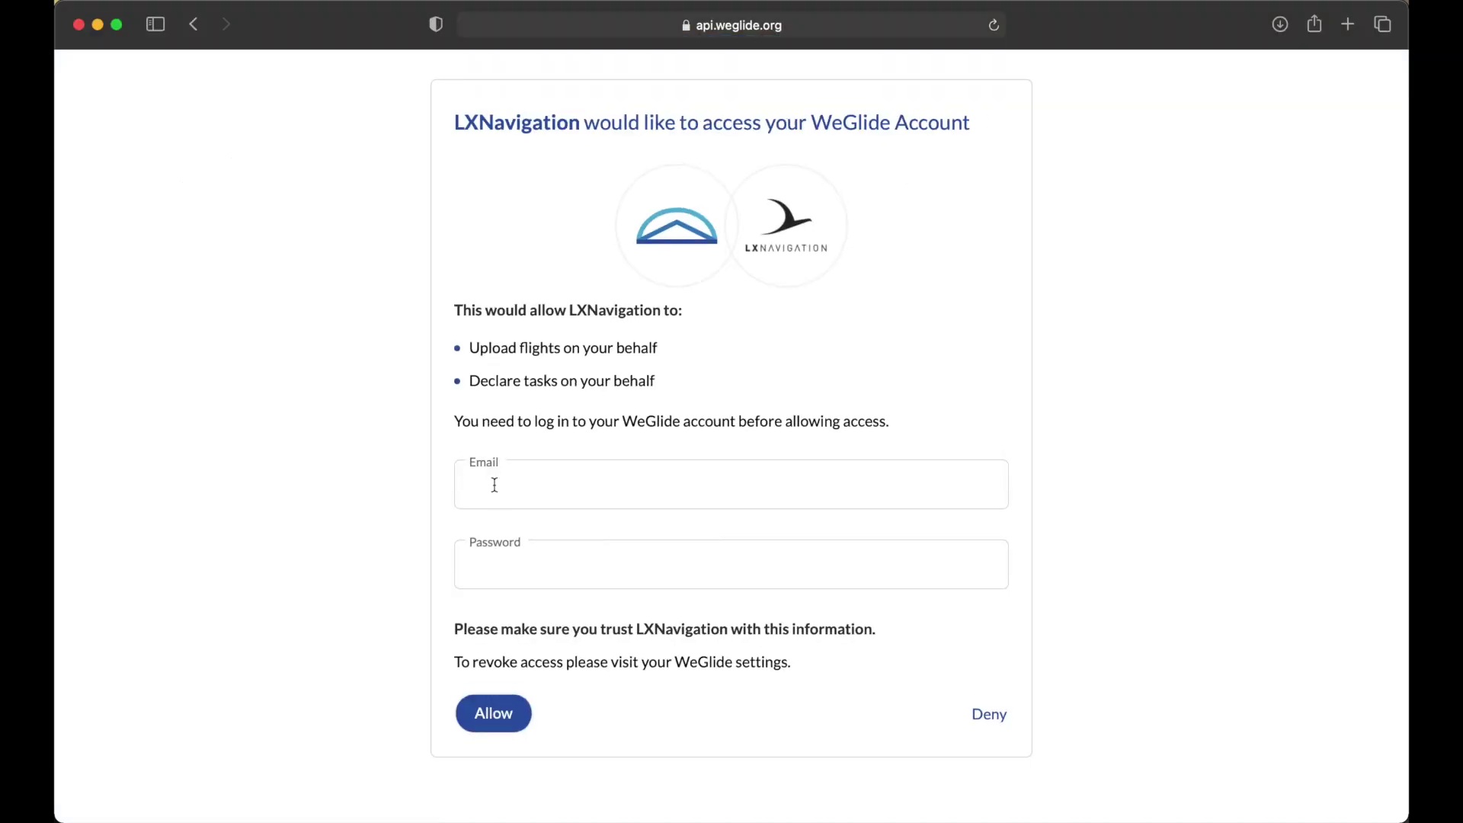
left_click(494, 485)
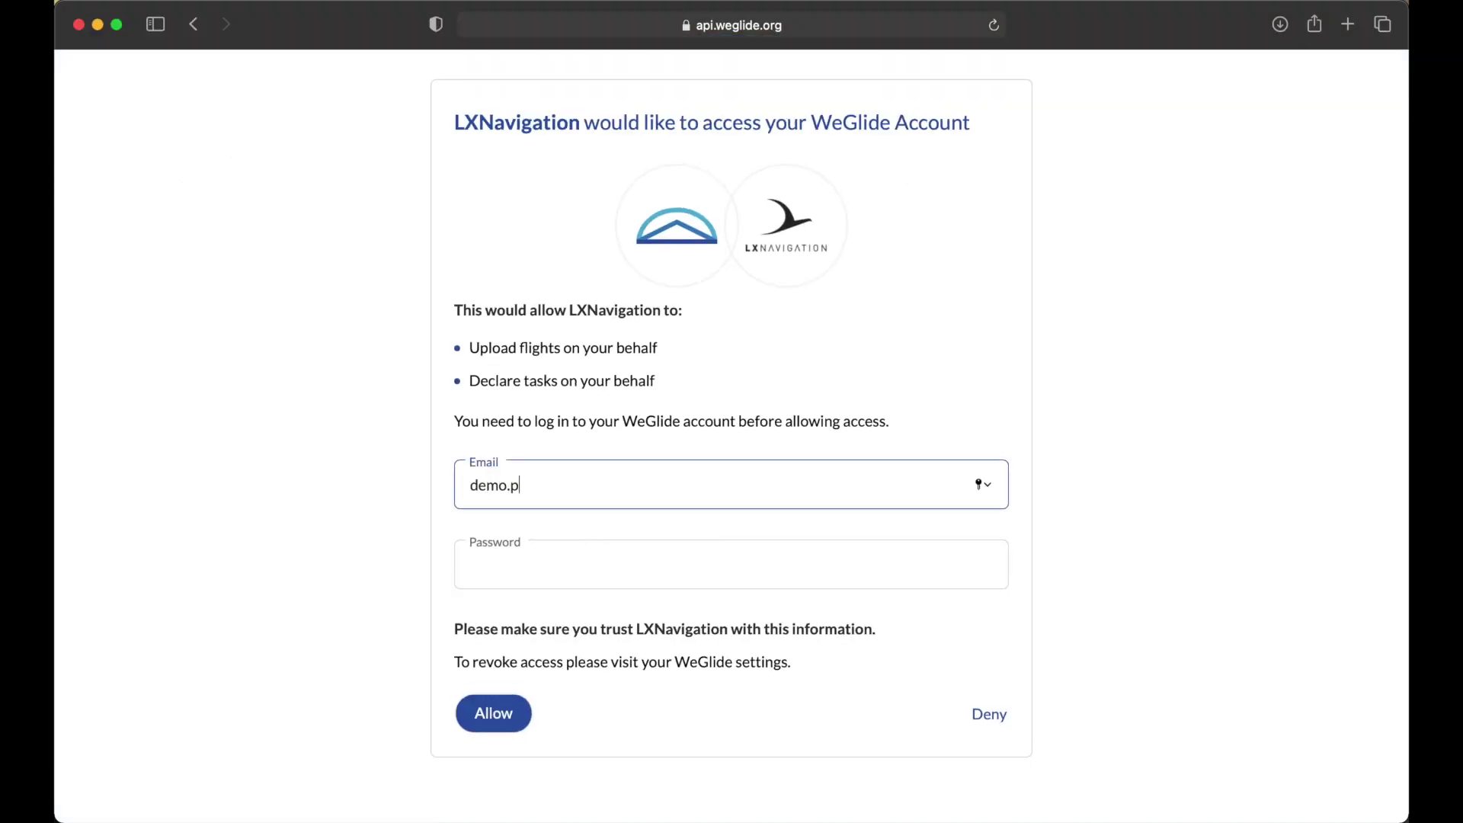
left_click(482, 562)
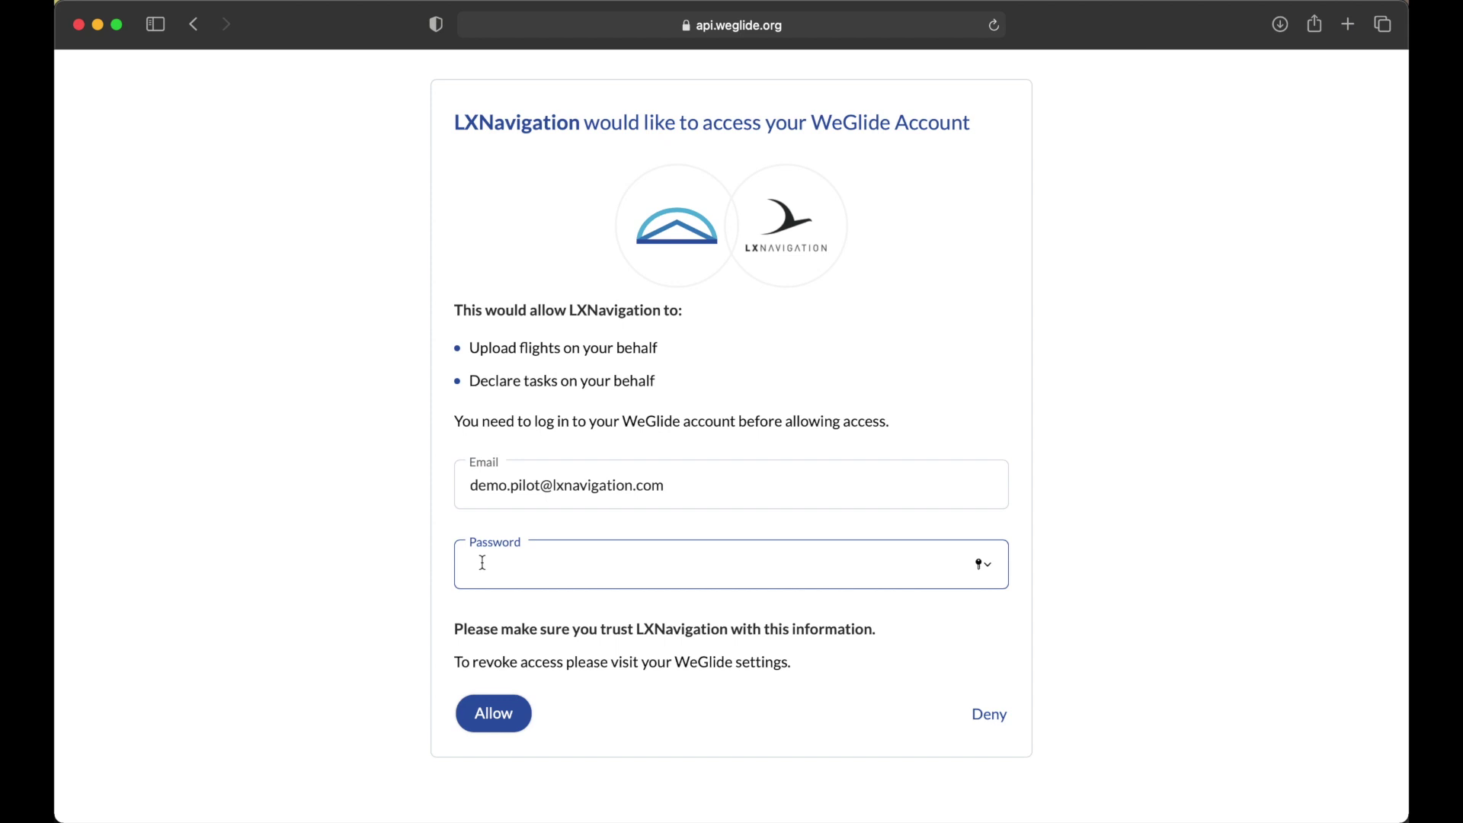
type("••••••••")
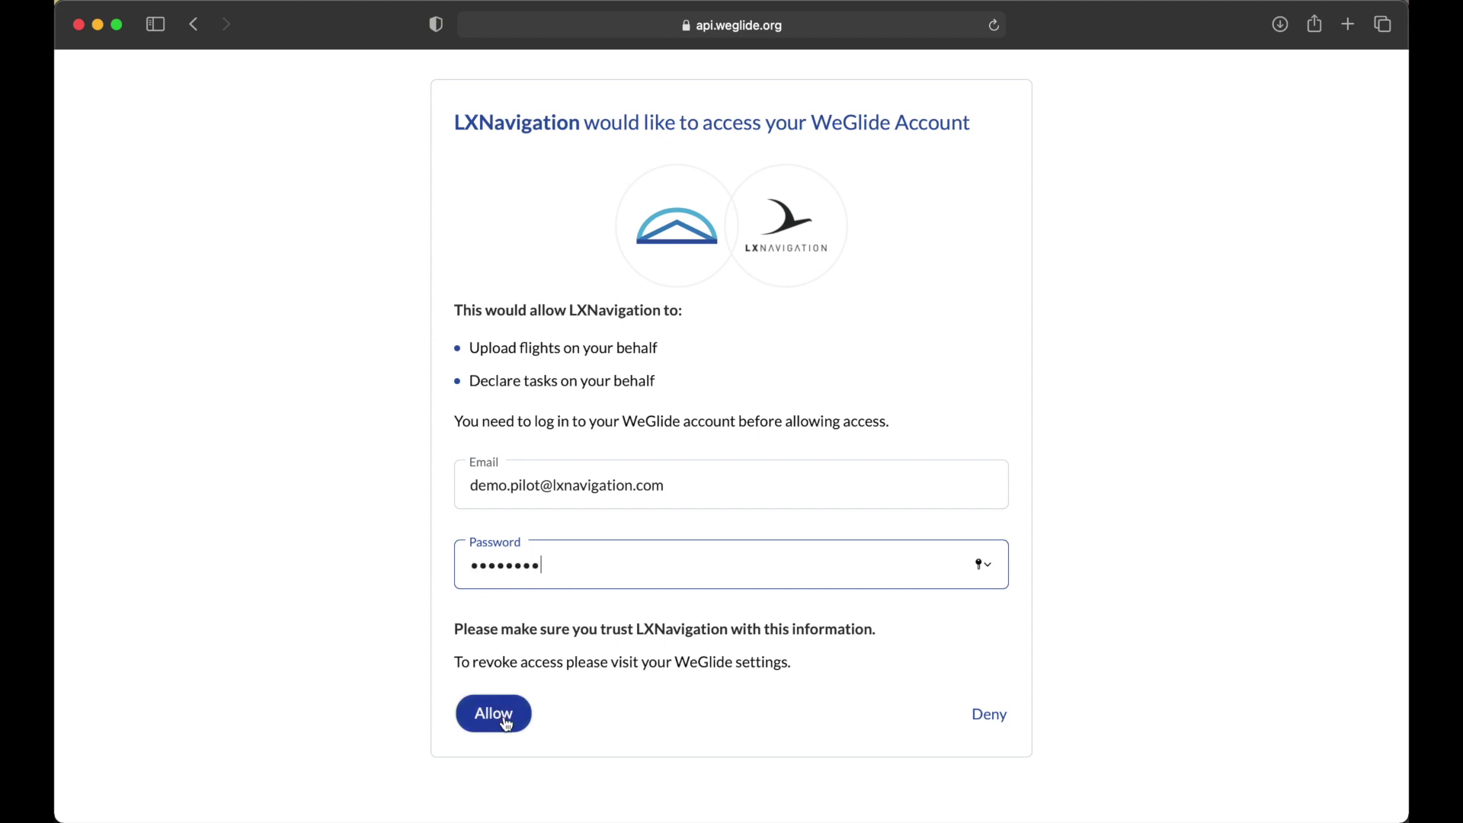
left_click(495, 714)
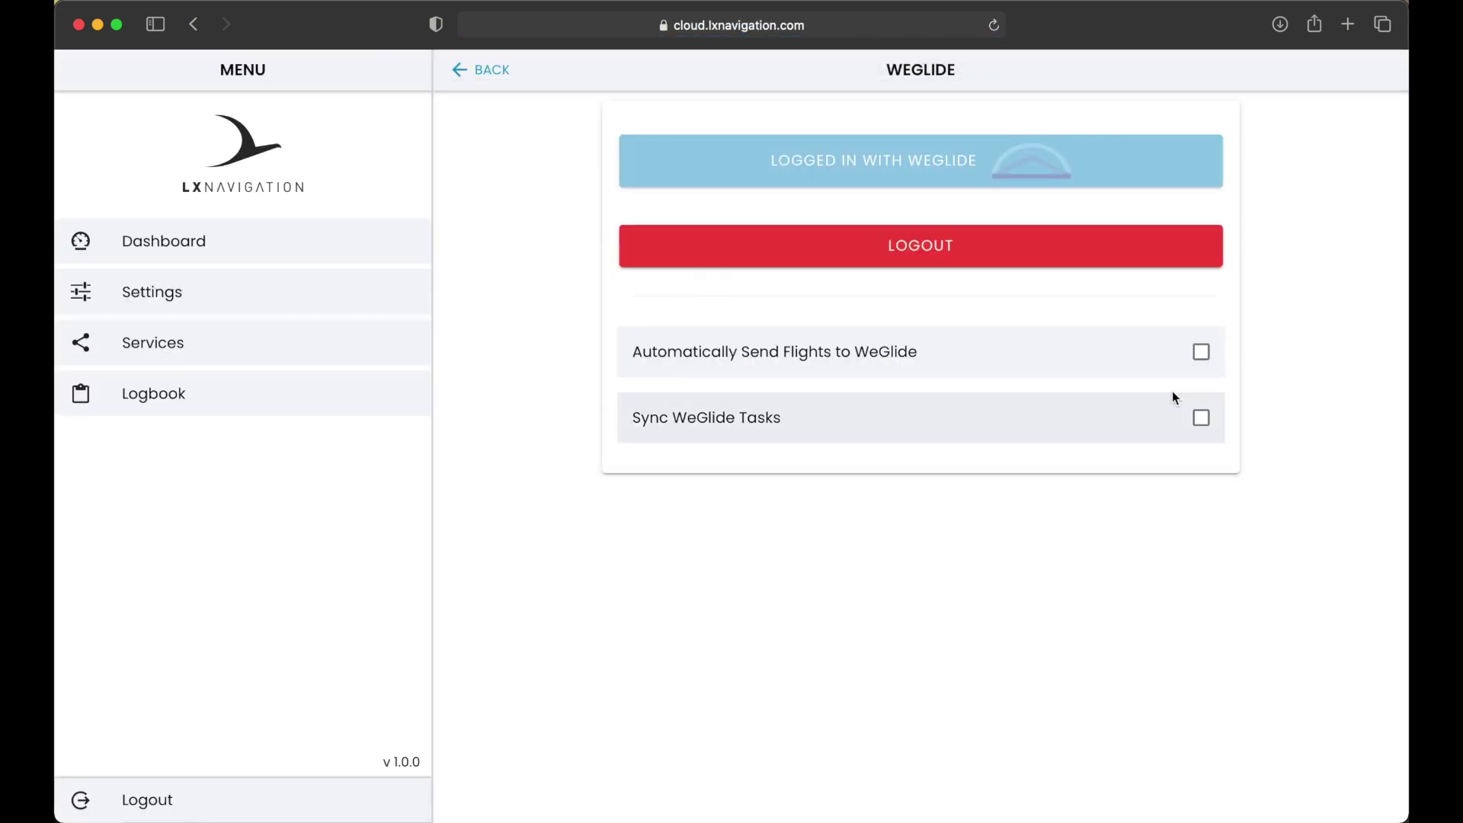
Enable automatic flight sending and task sync for WeGlide, and keep Rain Radar ticked Active
left_click(1202, 361)
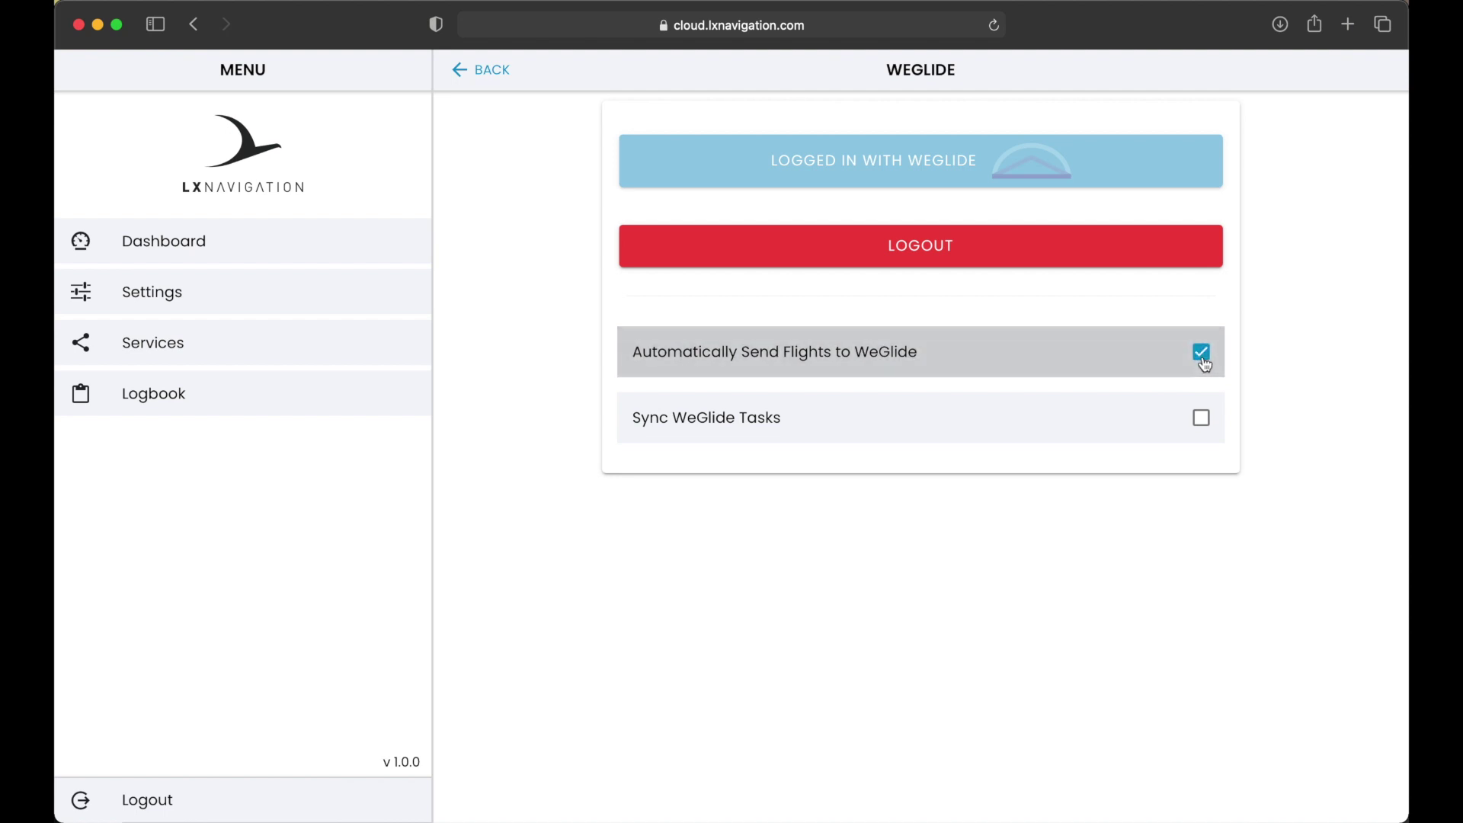
left_click(1202, 418)
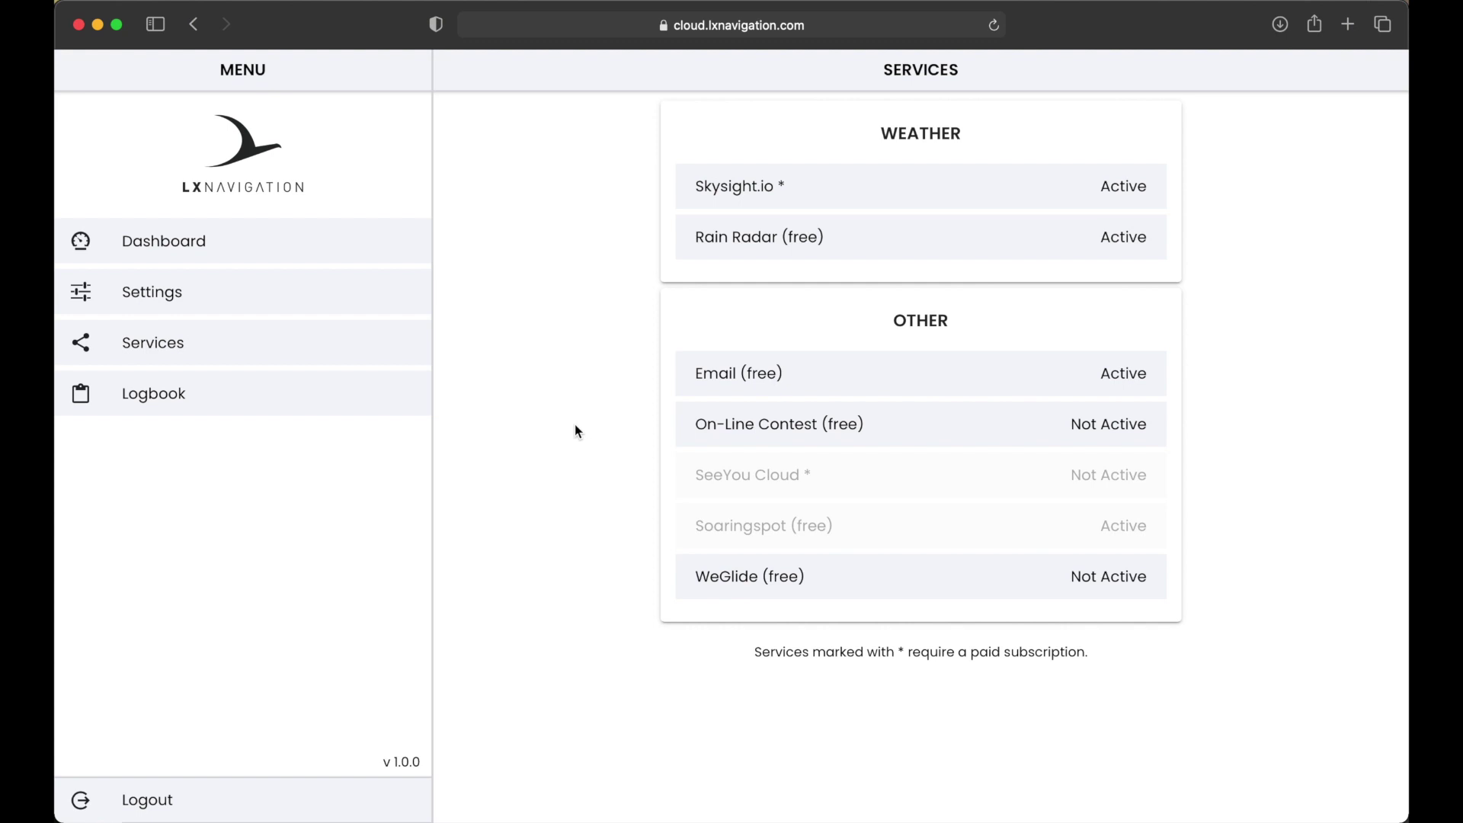
left_click(733, 236)
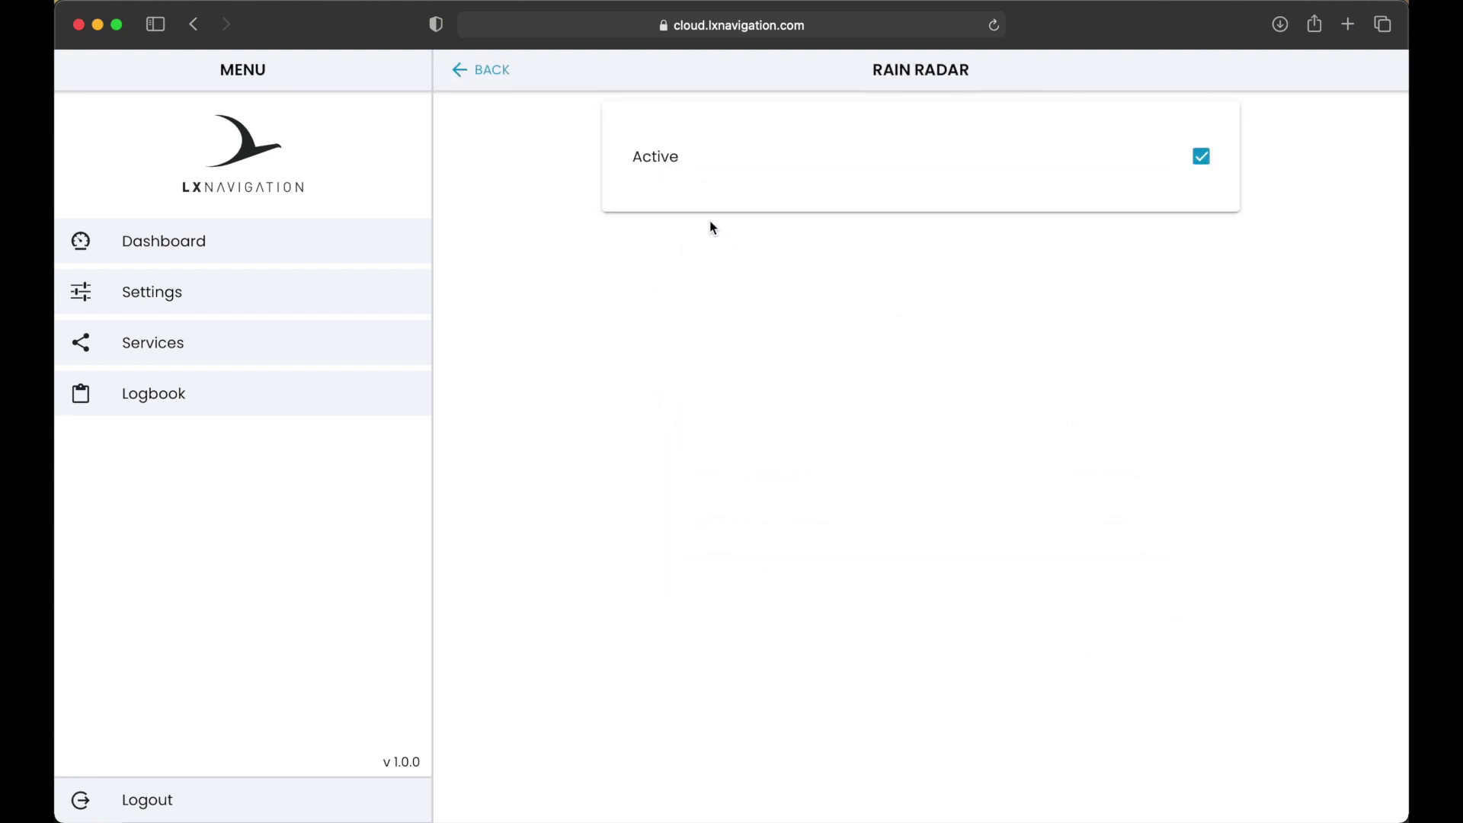
left_click(1199, 157)
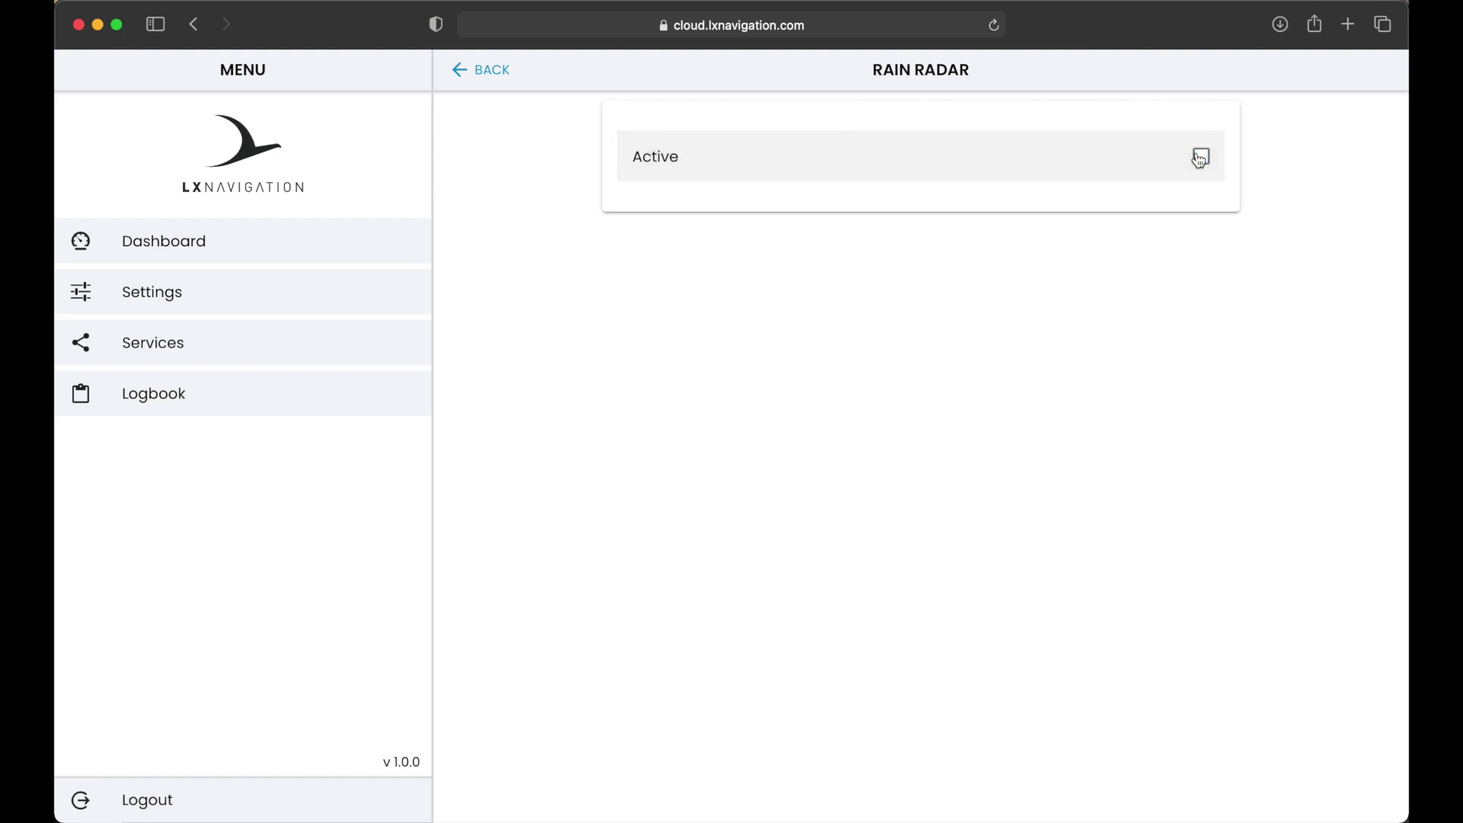
left_click(1199, 158)
left_click(489, 77)
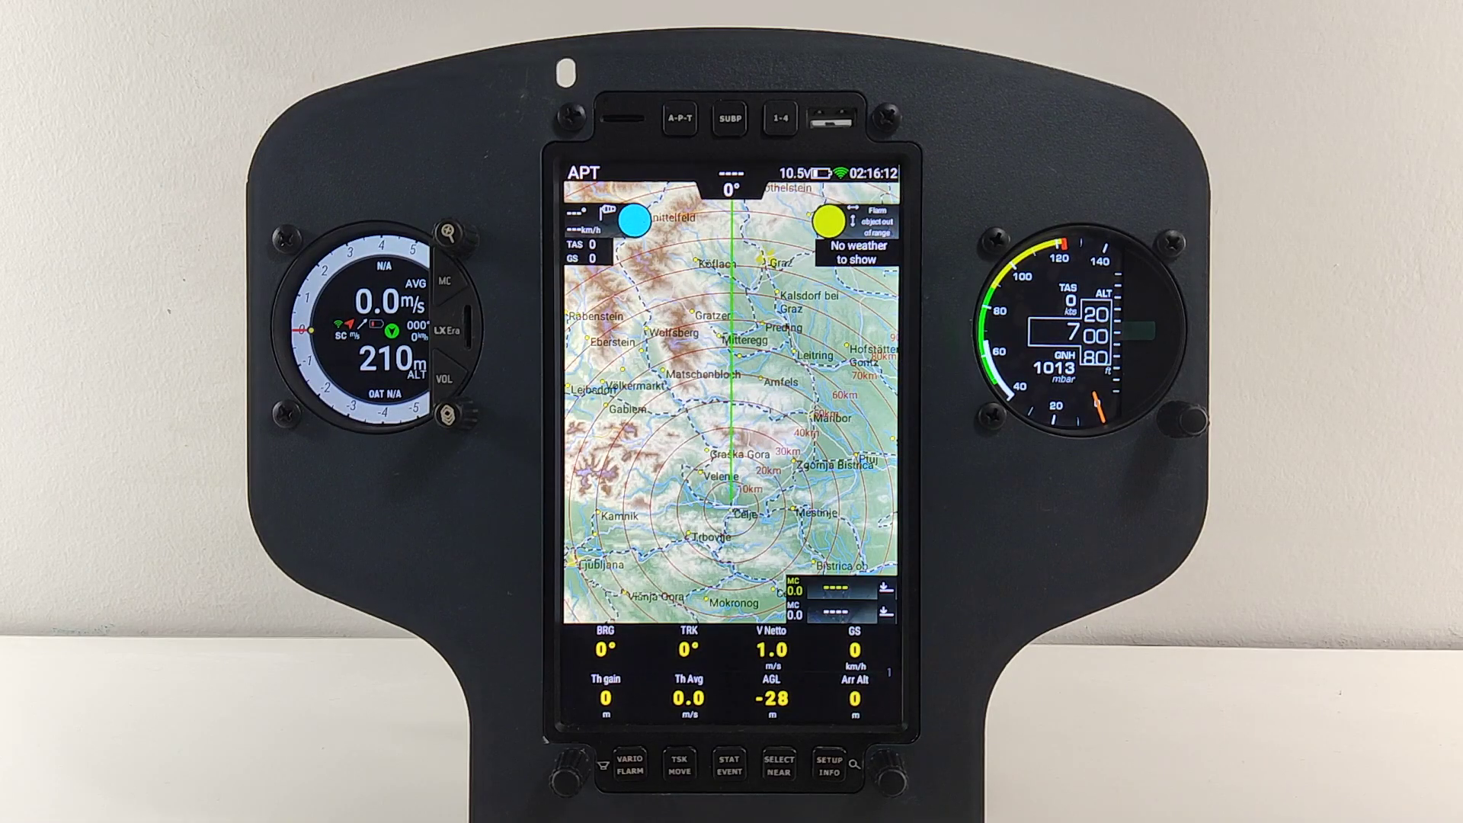
Set the Weather 'Display on map' option to Rain and exit back to the moving map
left_click(829, 765)
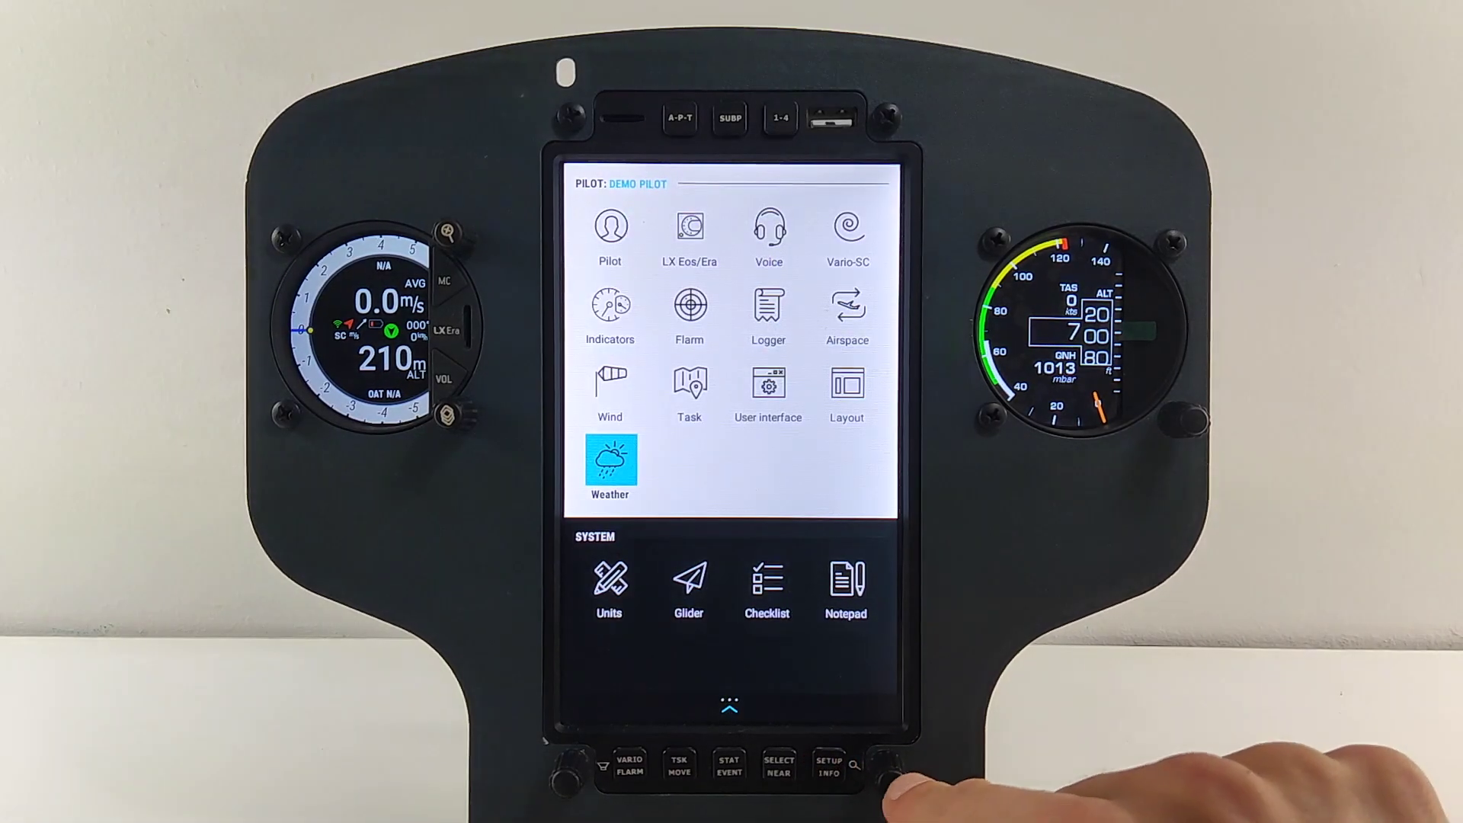
left_click(890, 769)
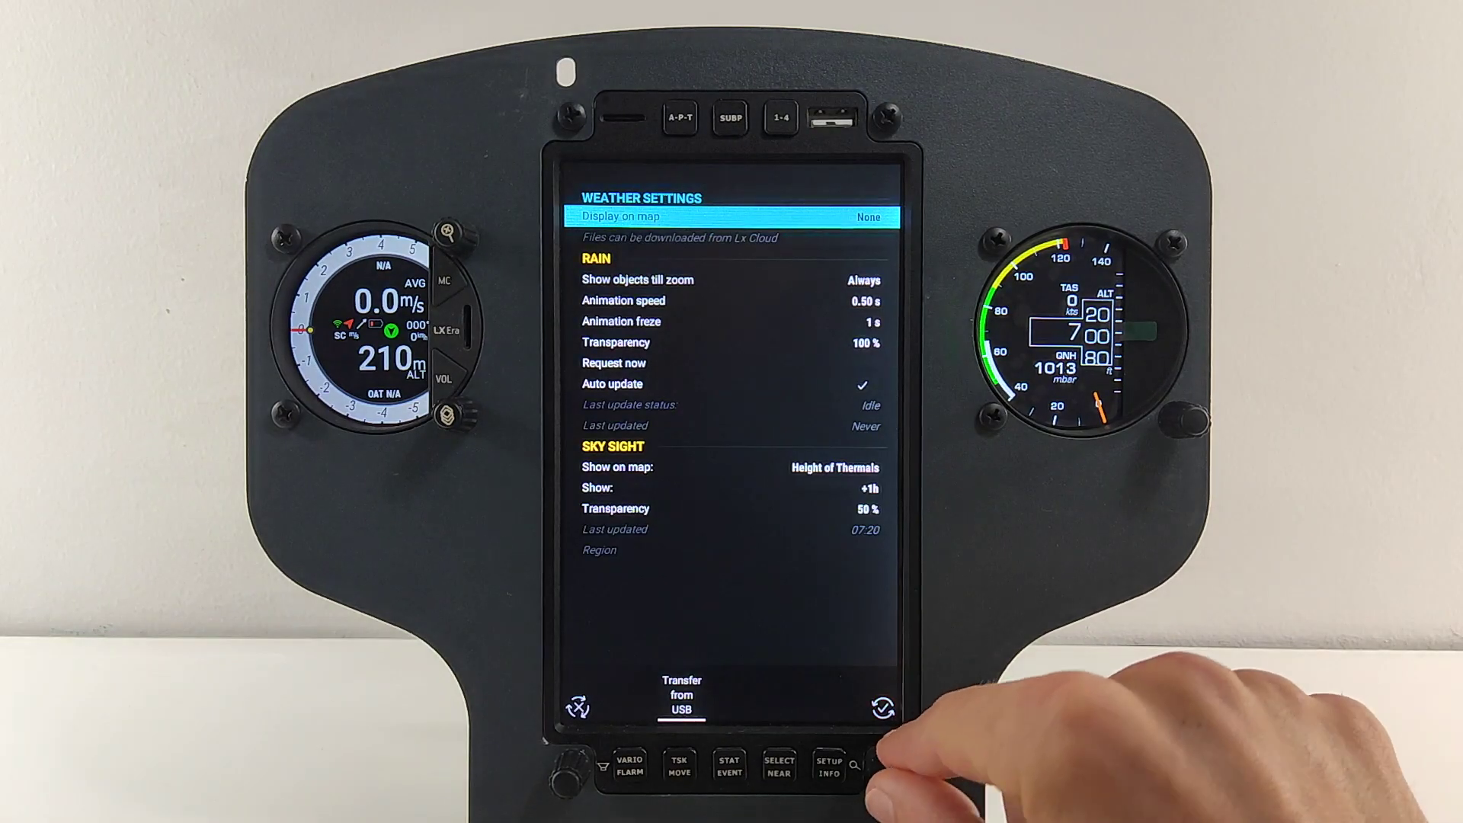
left_click(889, 777)
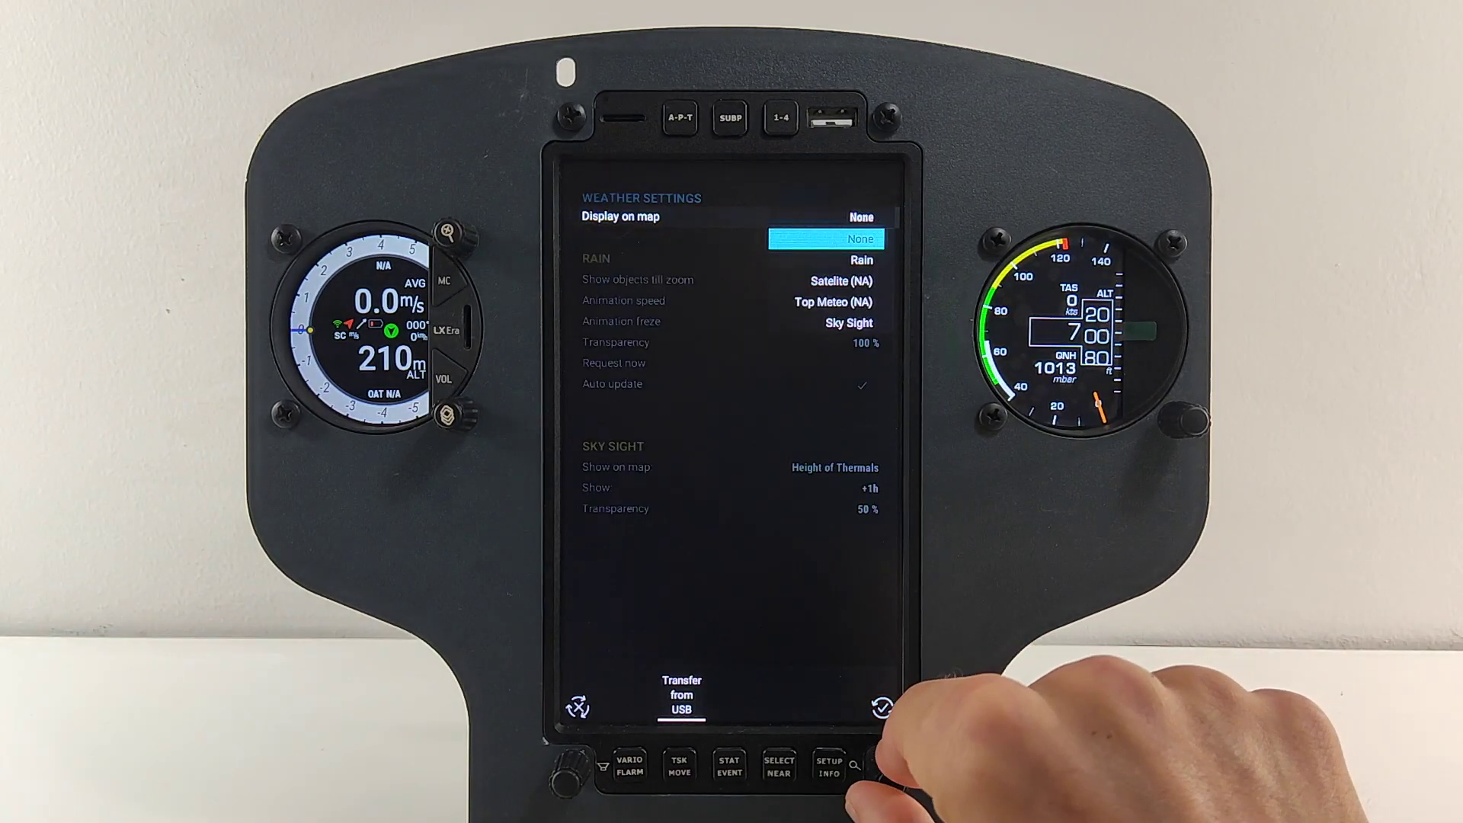
scroll(889, 777, "down", 1)
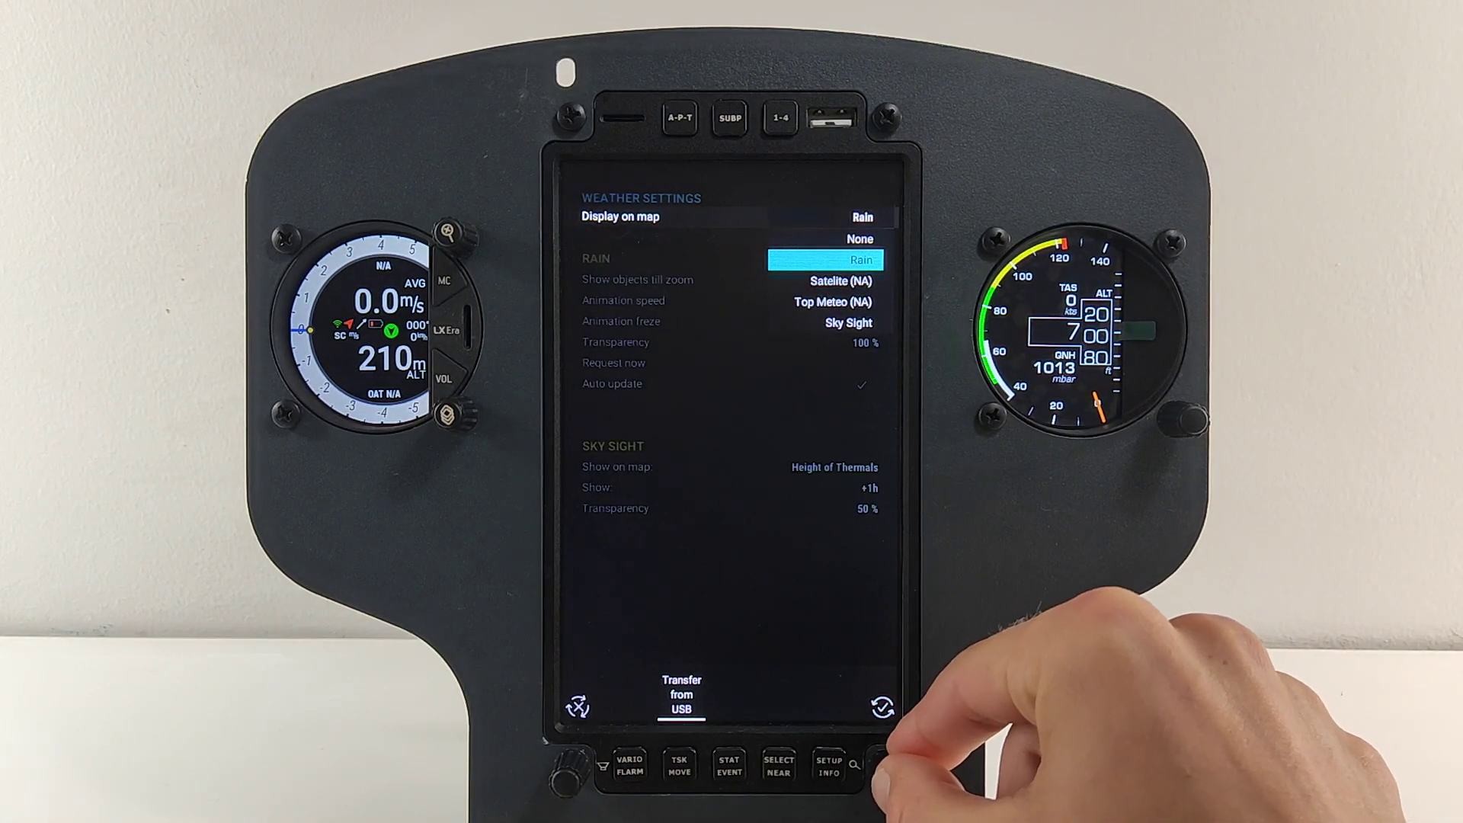
left_click(890, 777)
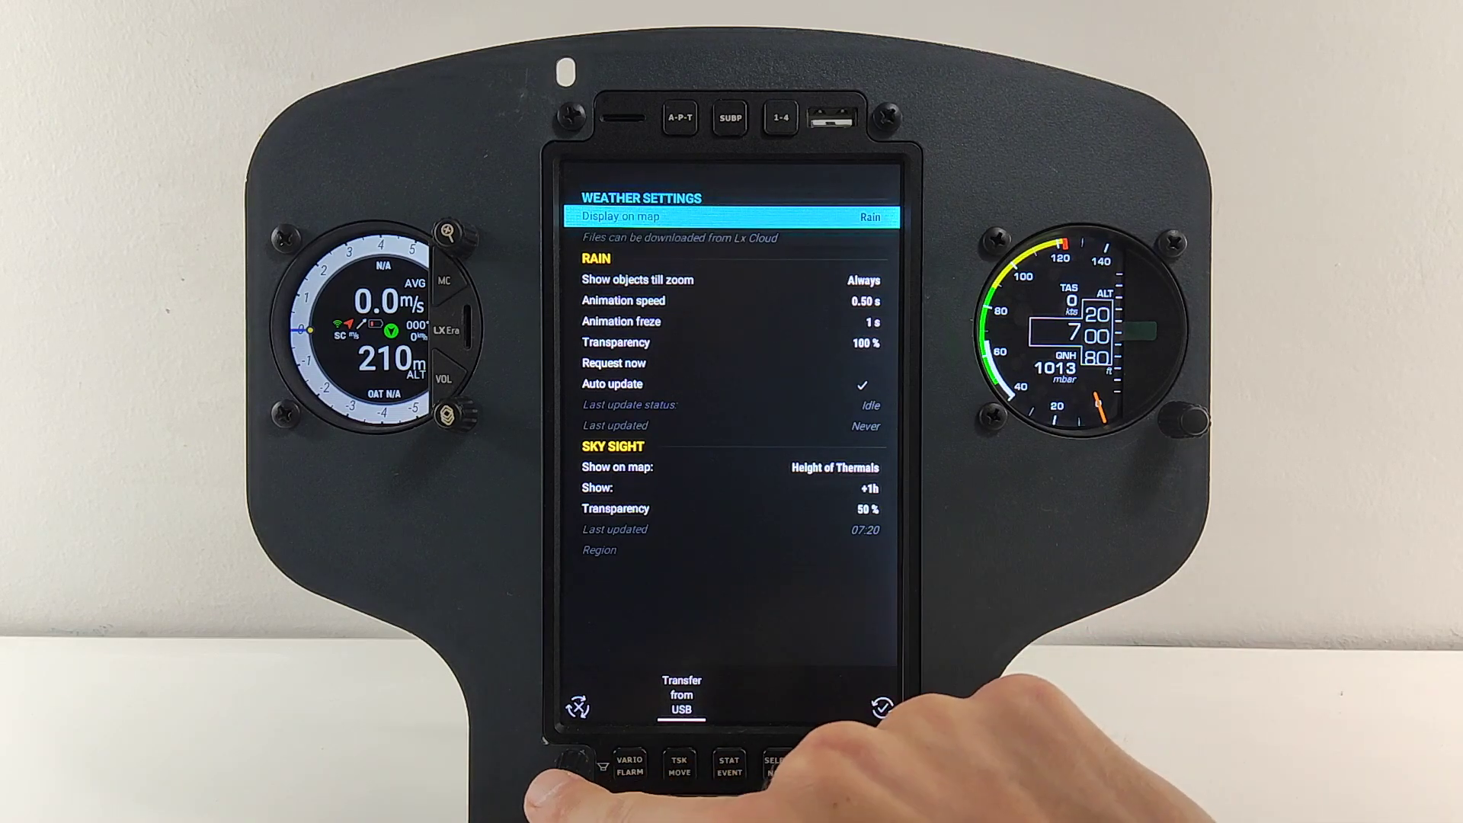
left_click(568, 777)
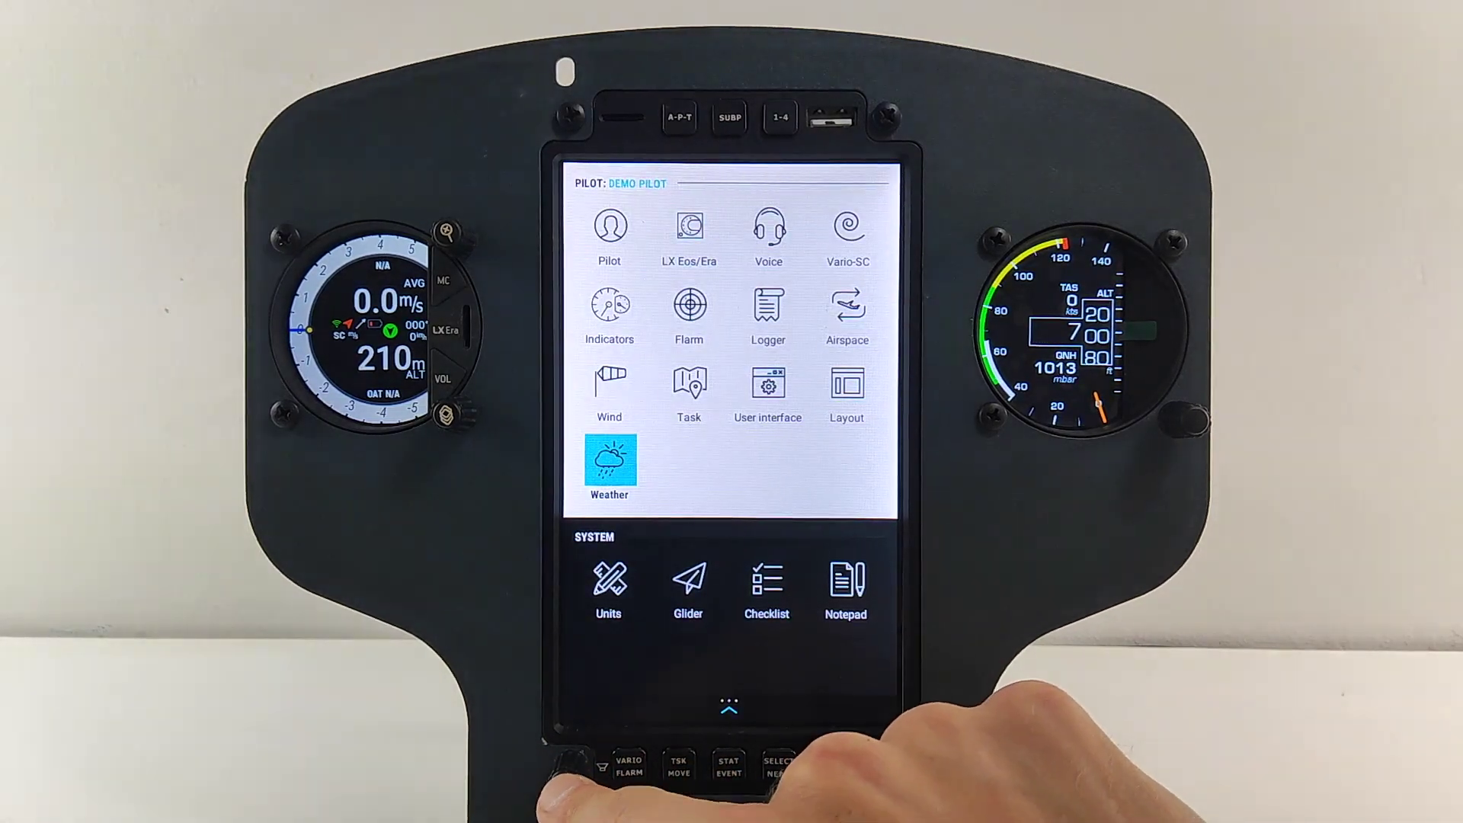
left_click(568, 777)
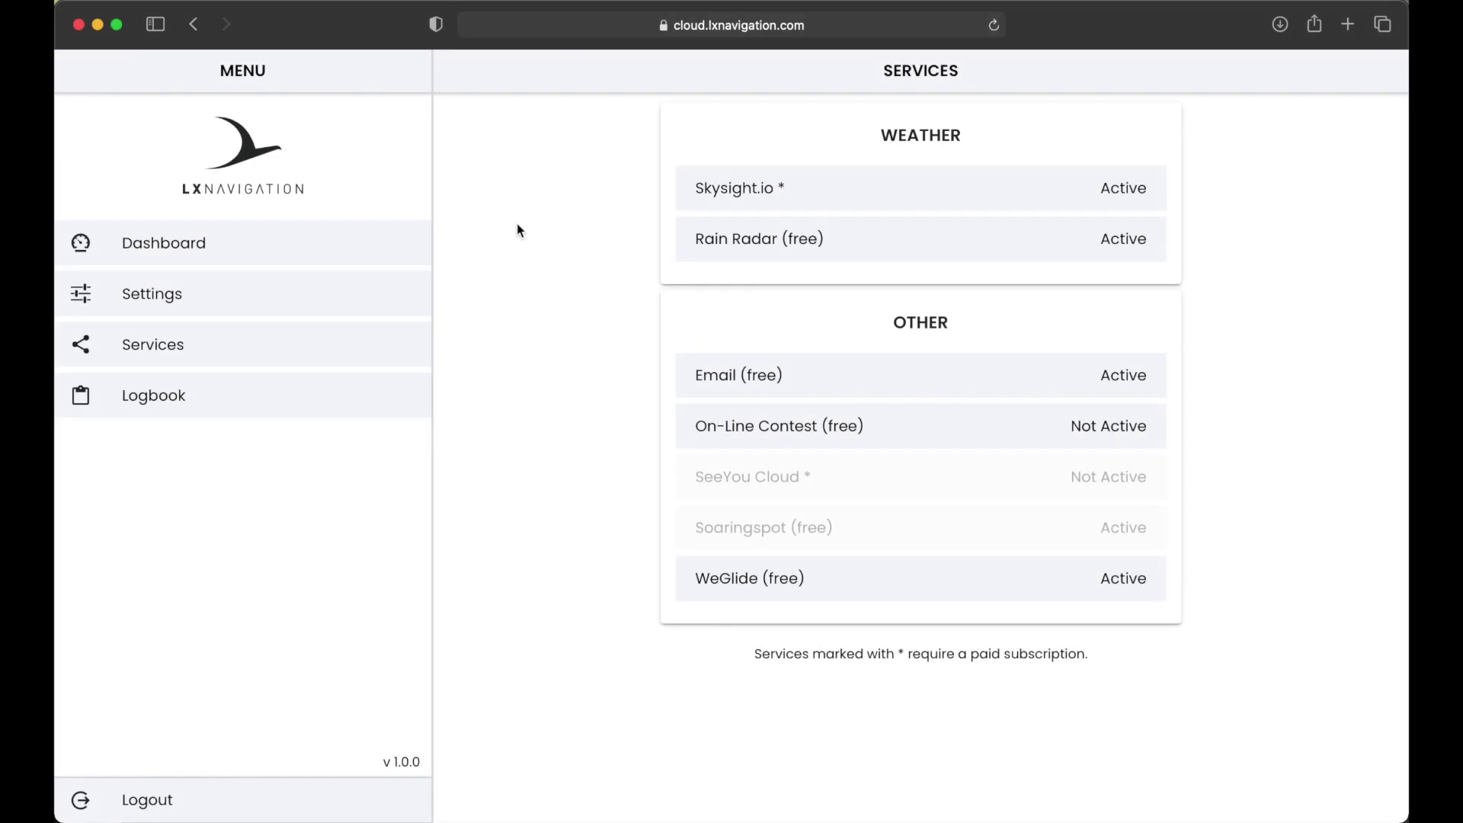
Keep Skysight.io Active, download the 18.57 MB ARGENTINA_CHILE.lxw weather image, and go back
left_click(747, 195)
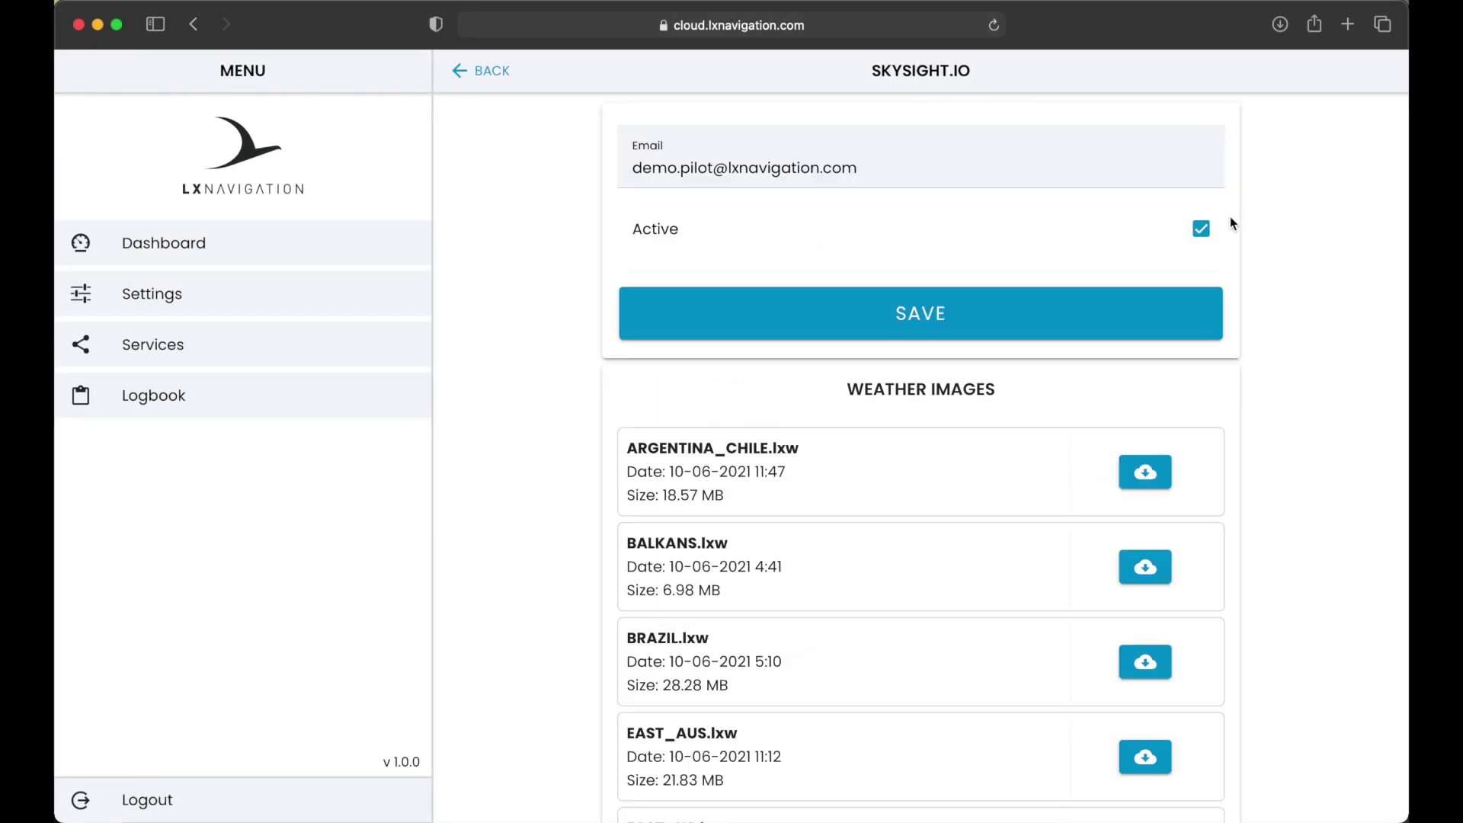
left_click(1203, 232)
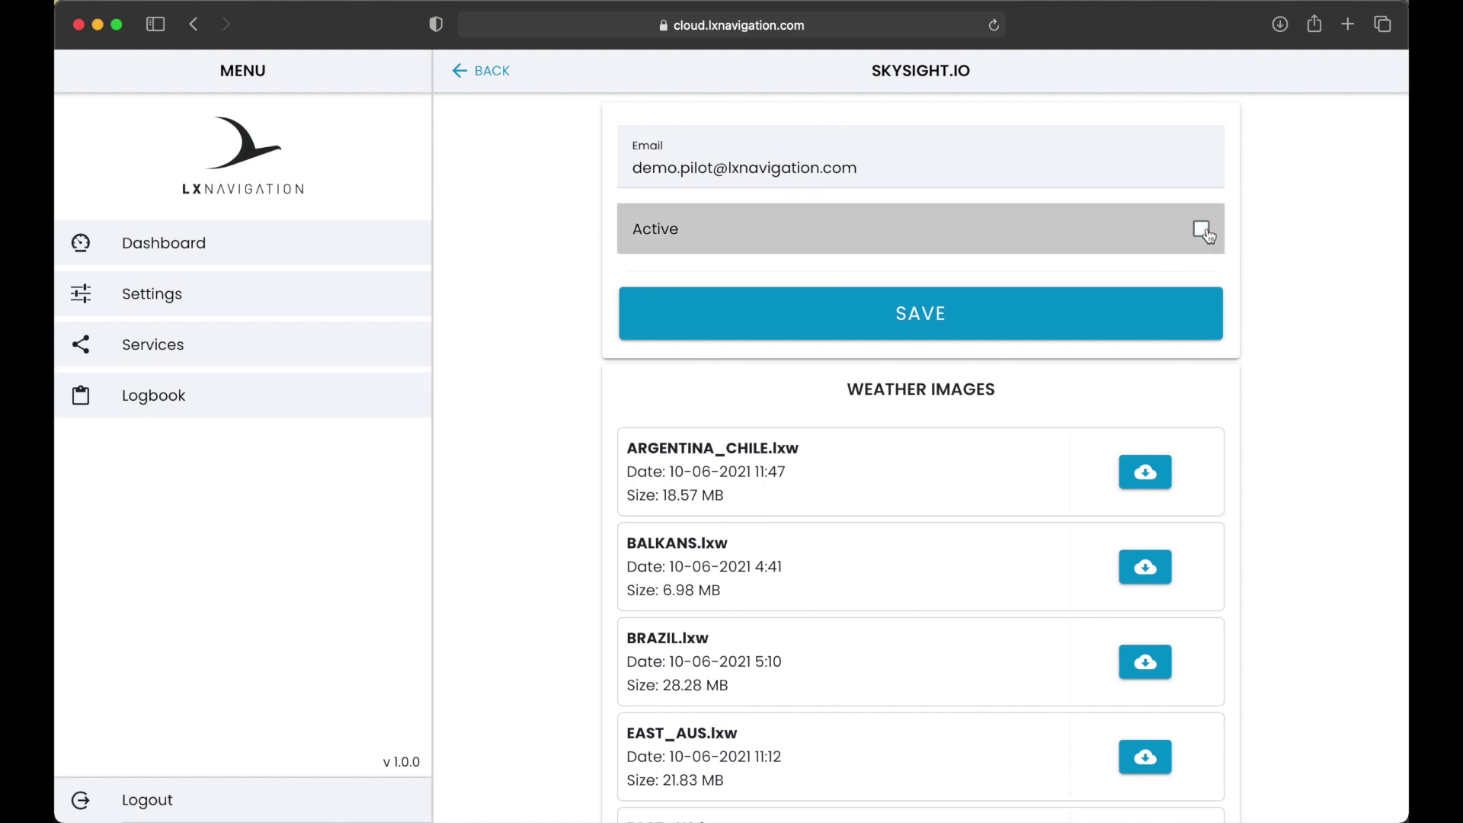
left_click(1207, 234)
scroll(1208, 236, "down", 5)
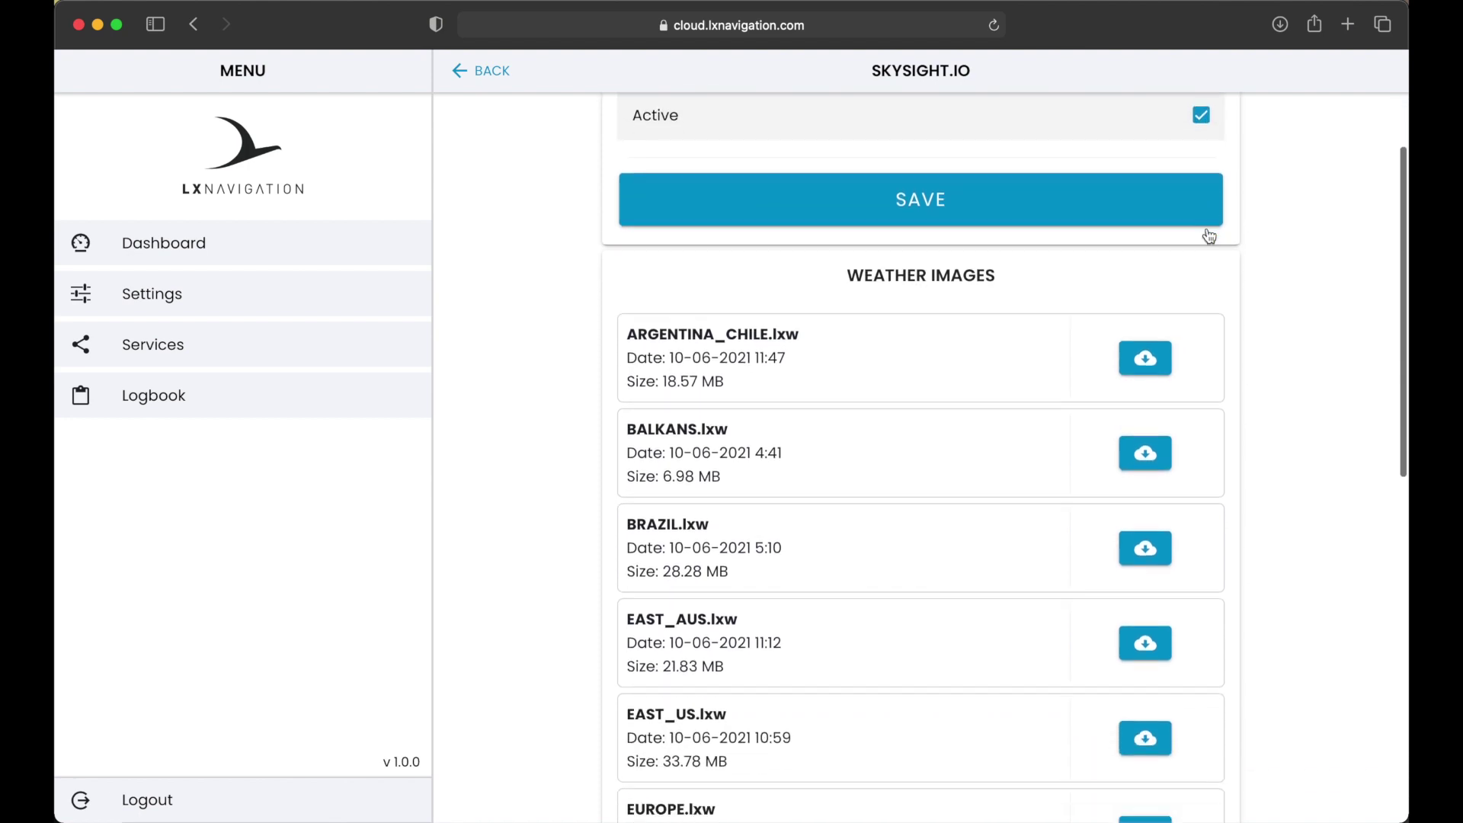
scroll(1209, 236, "down", 1)
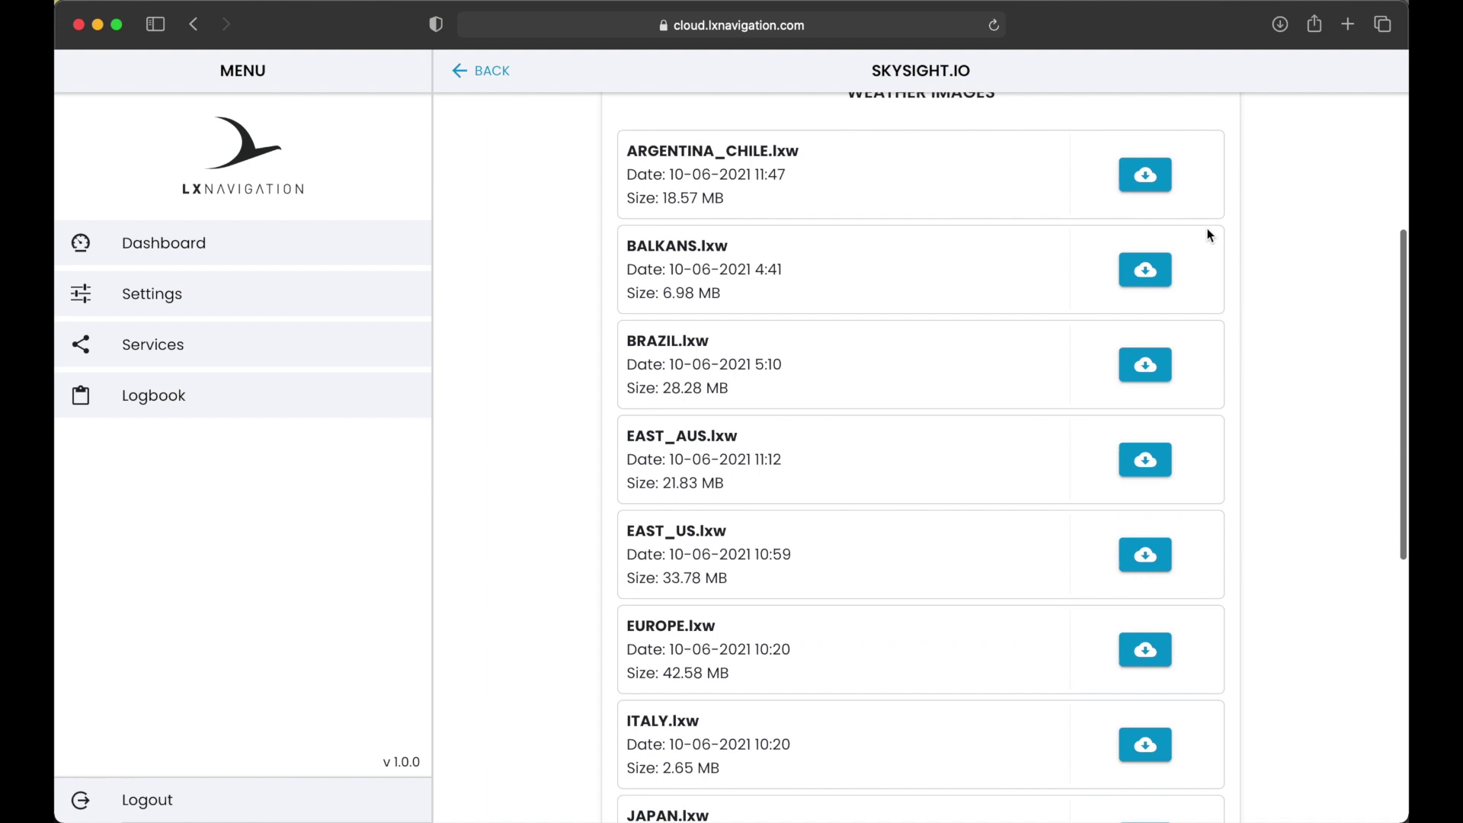
left_click(1145, 176)
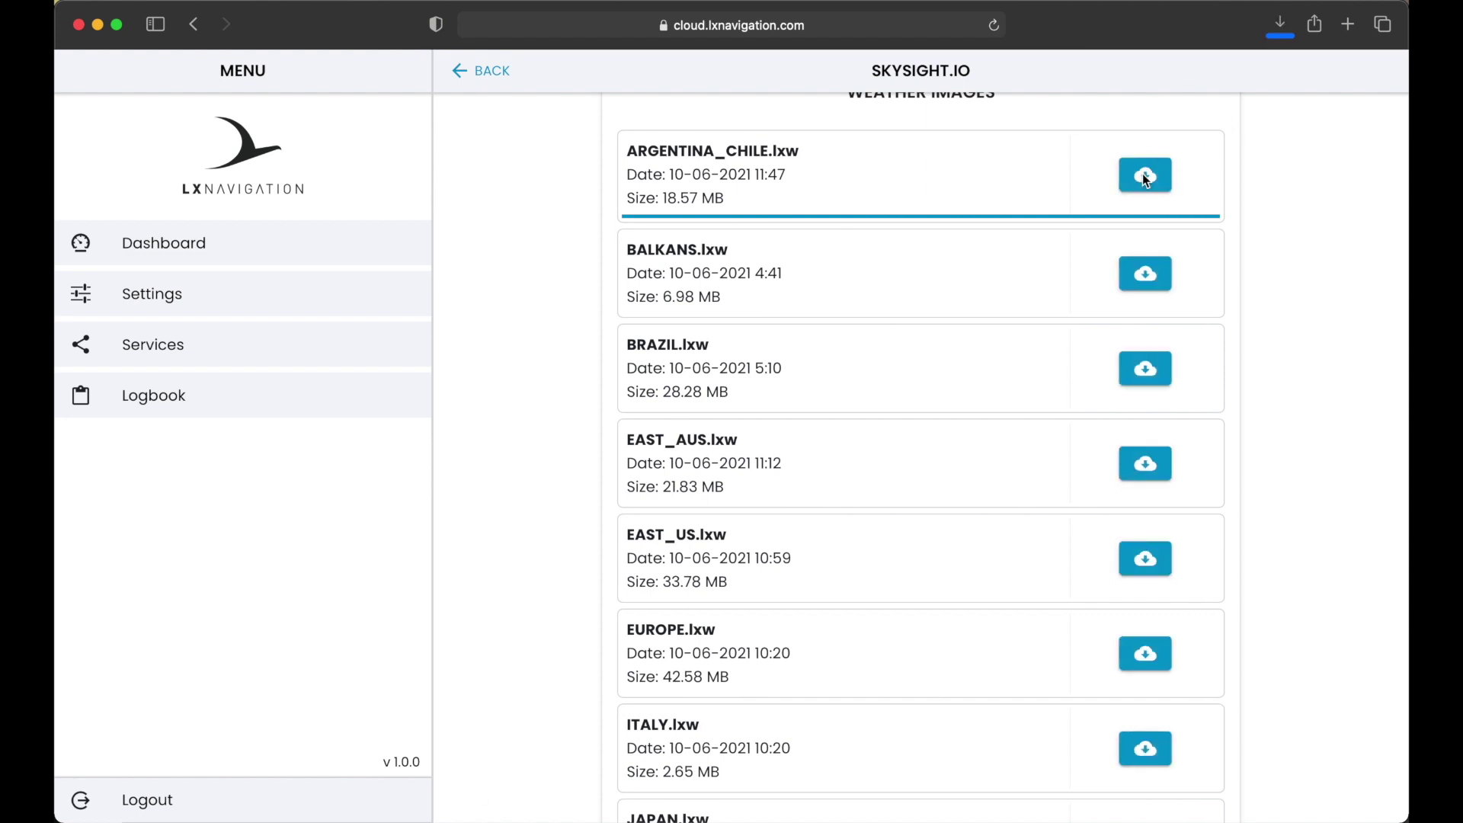
scroll(1143, 177, "down", 8)
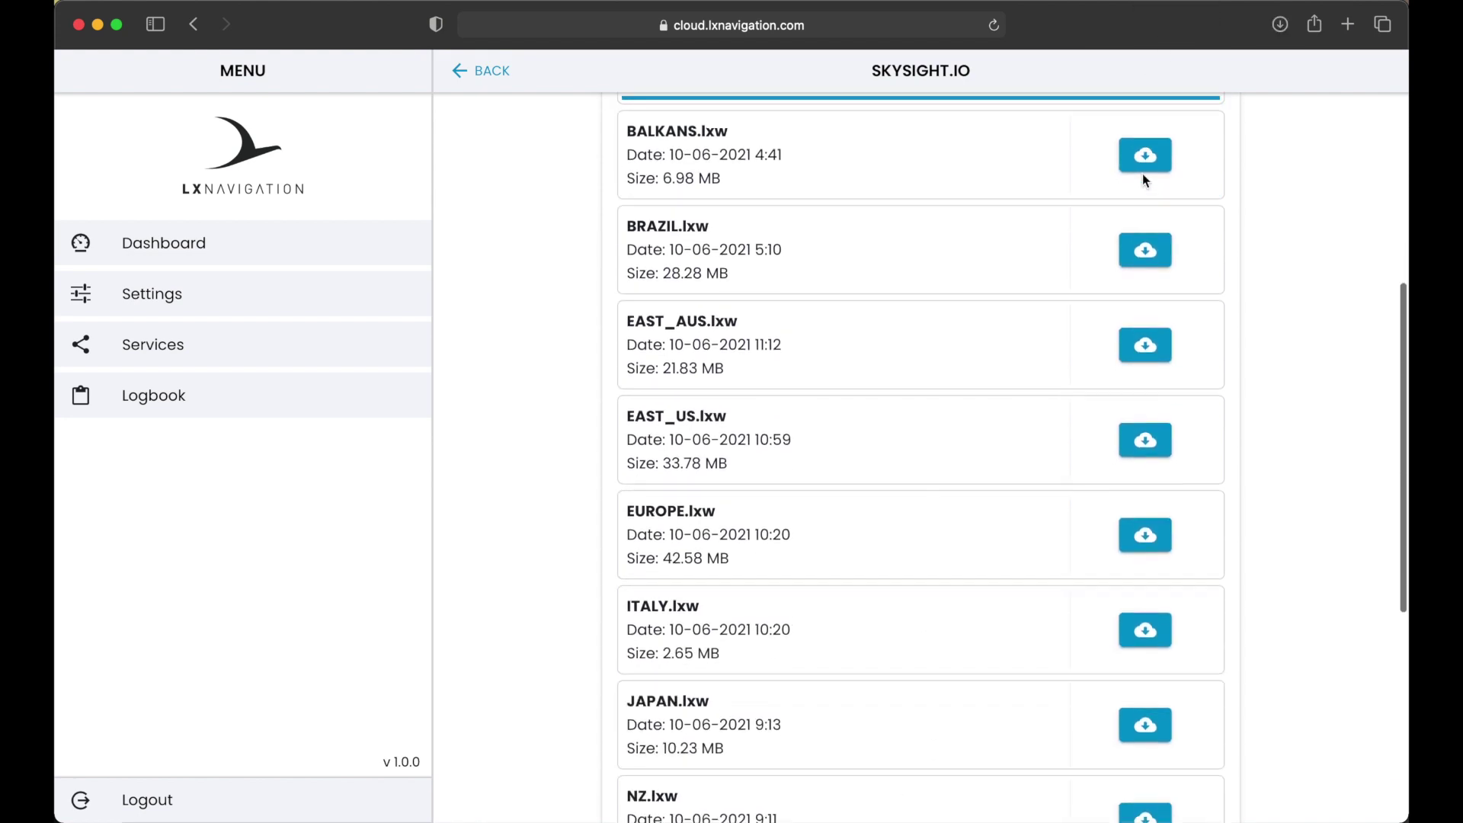
scroll(1141, 172, "up", 10)
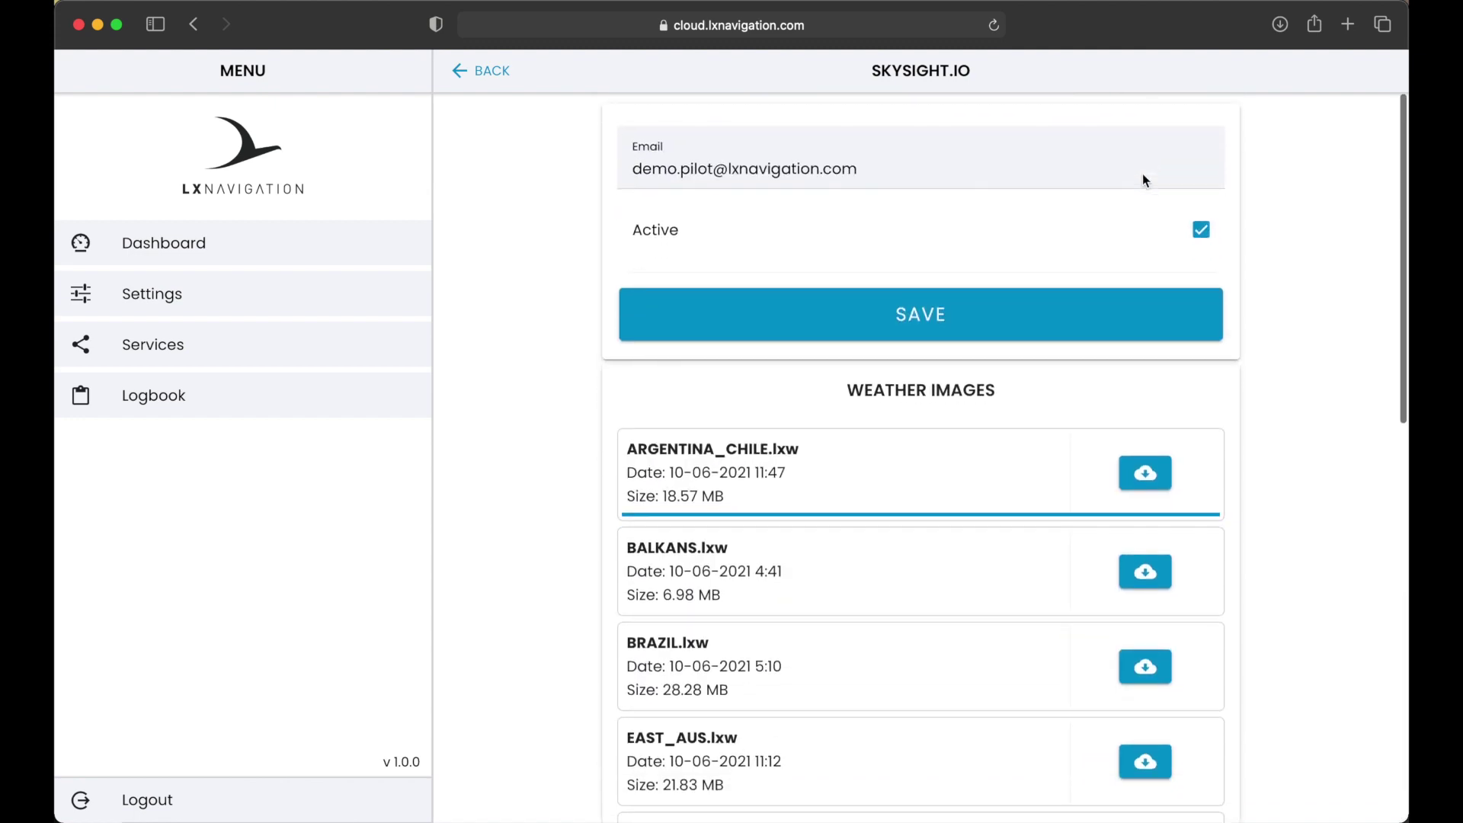
left_click(494, 74)
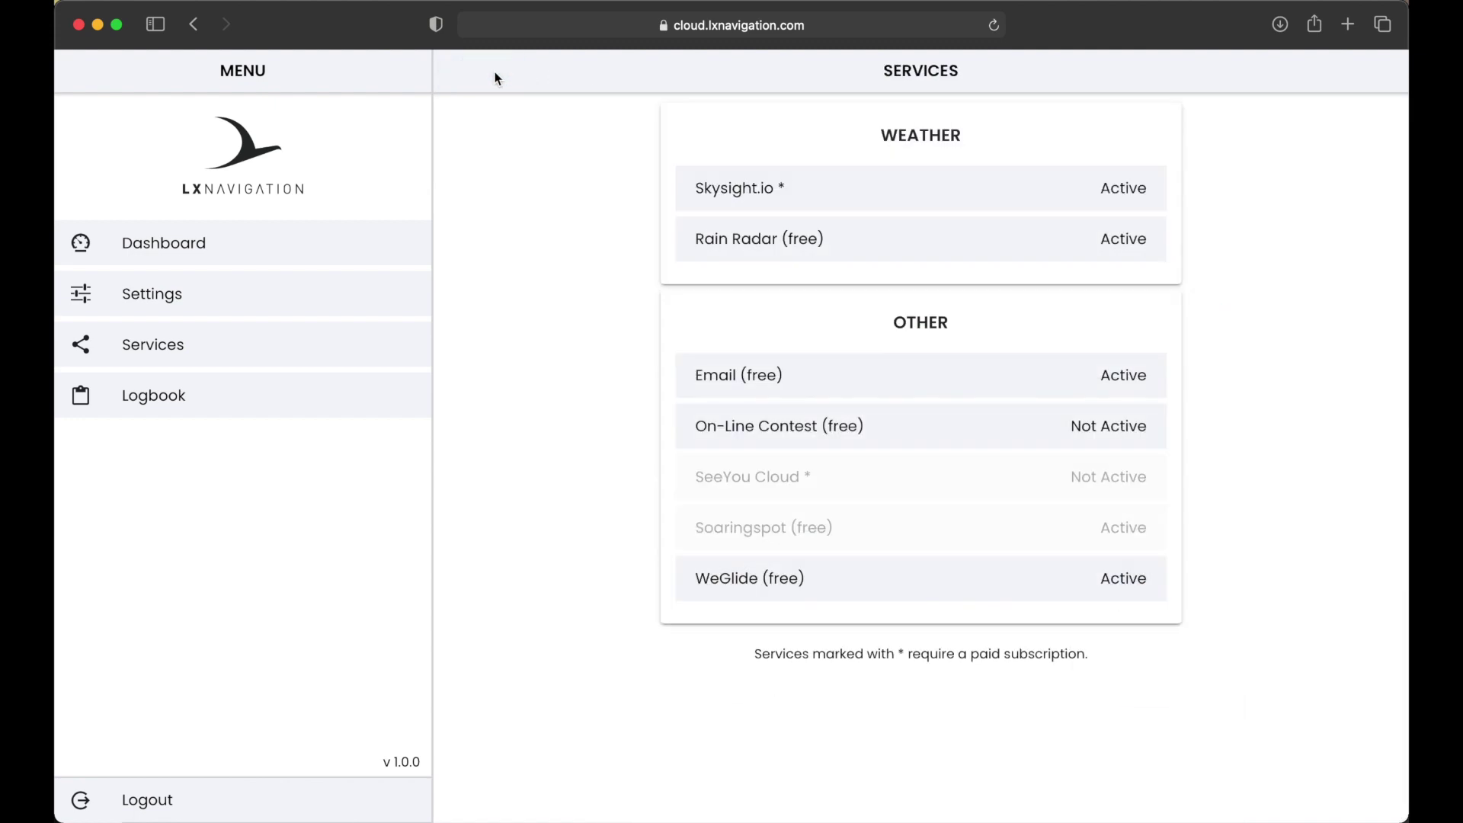